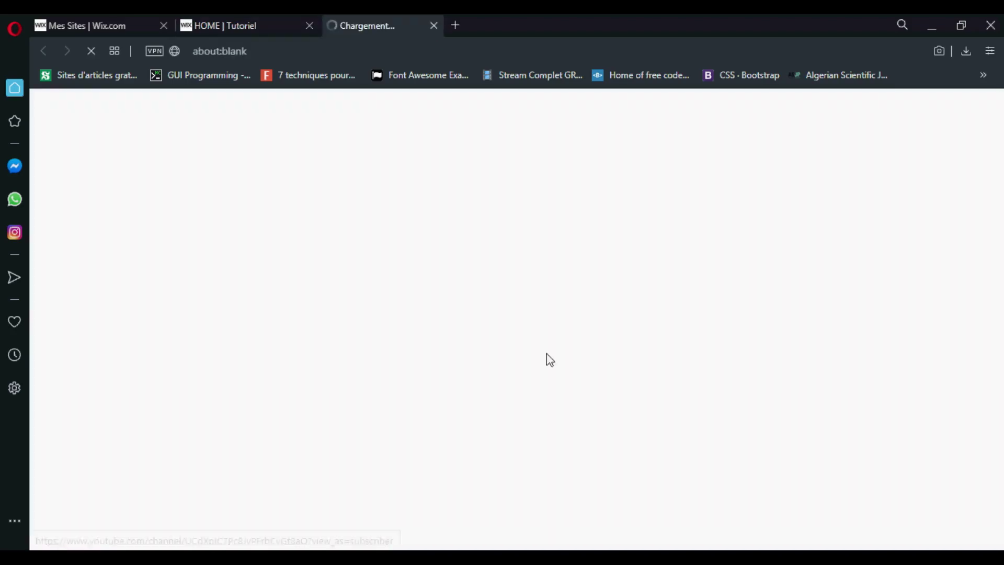
- Review the published Tutoriel site, advancing its welcome slideshow and looking through the about, video and contact sections
click(245, 22)
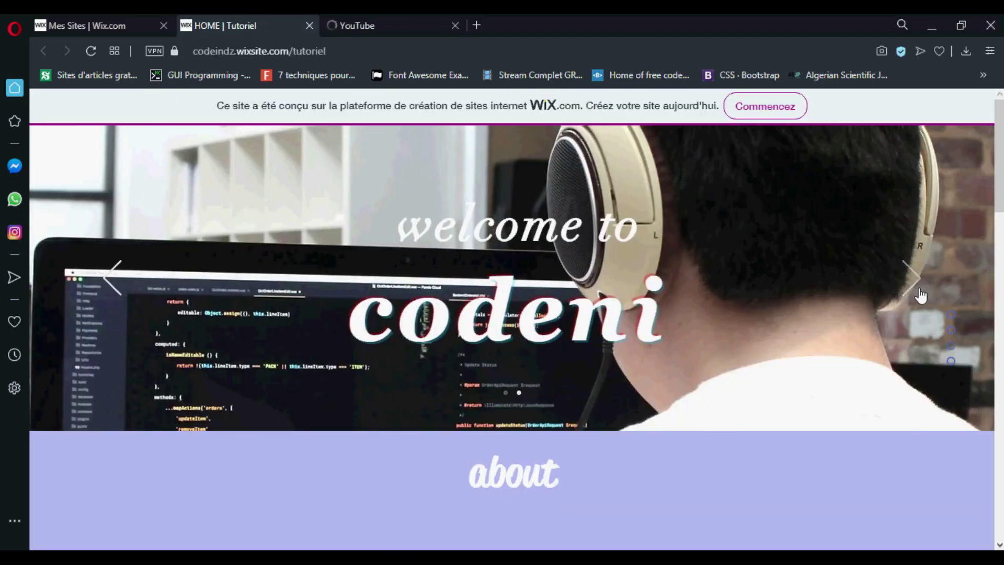
click(913, 276)
click(471, 168)
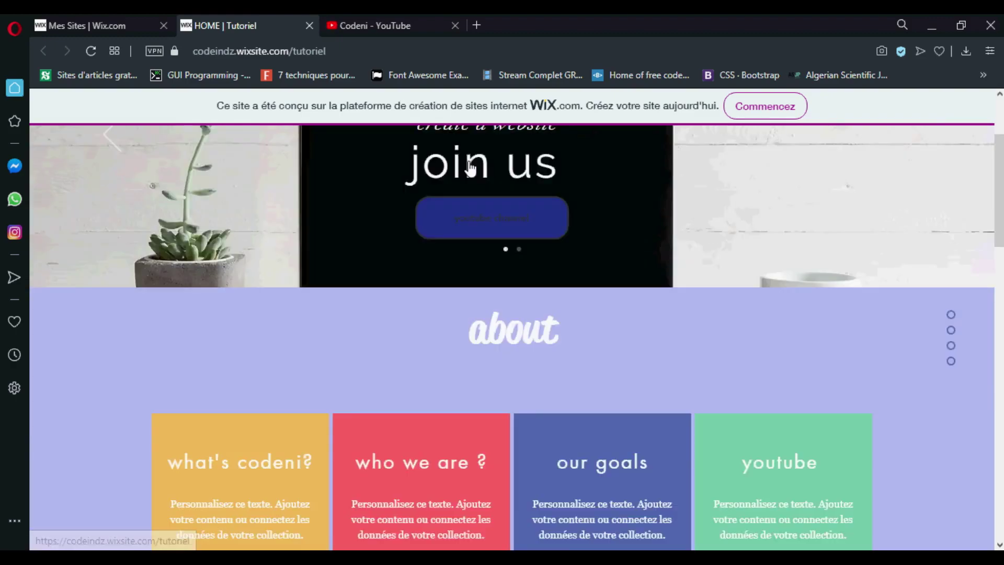
scroll(987, 198, up, 10)
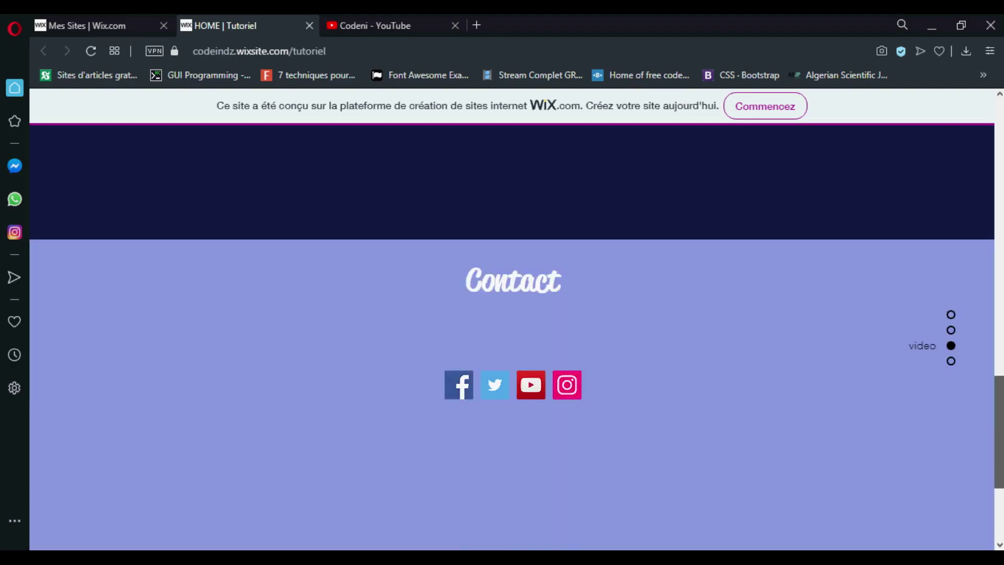
scroll(987, 198, up, 6)
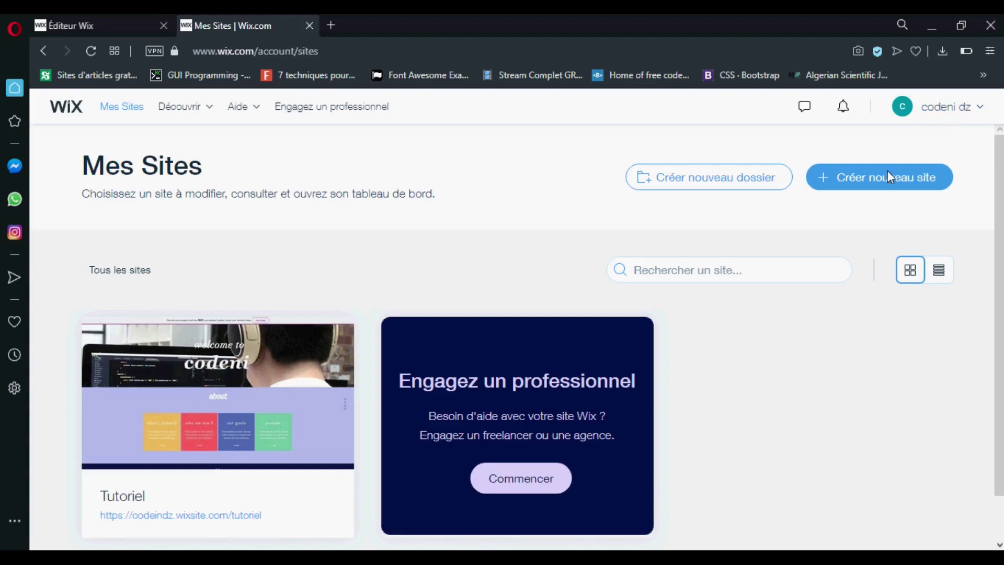
- Create a new site in the Blog category and choose to build it from a template with the Wix Editor
click(871, 180)
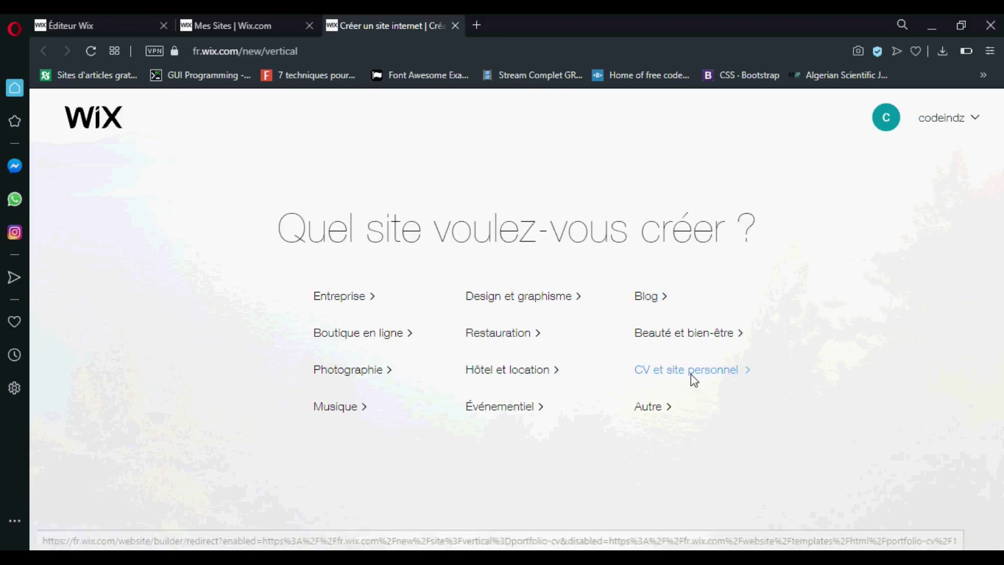
click(648, 302)
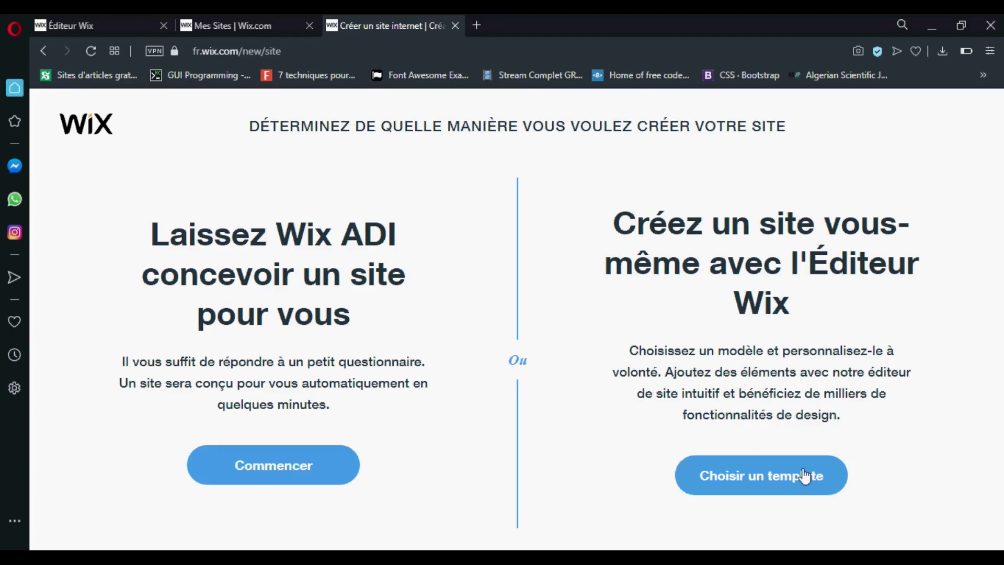
click(761, 494)
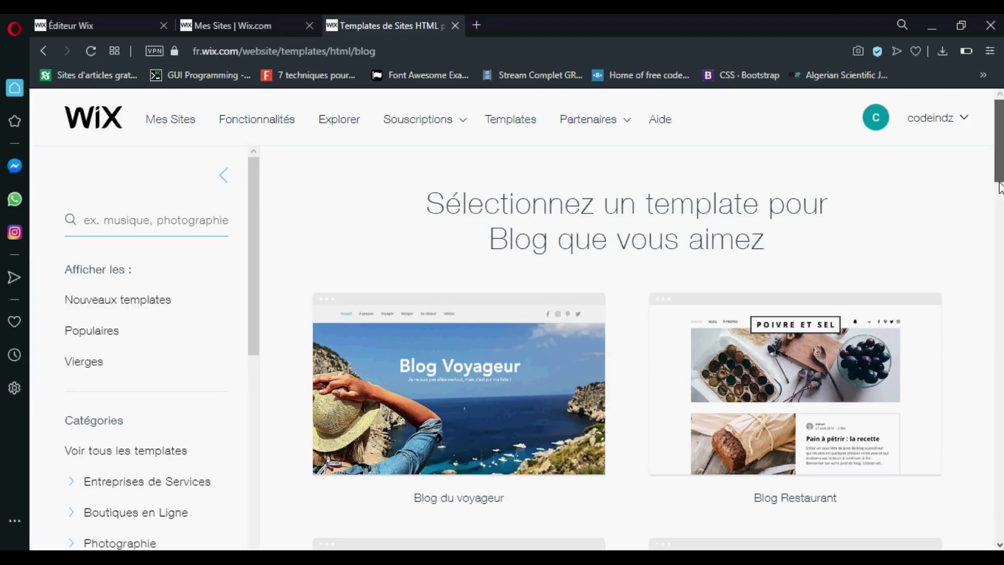
- Look over the blog templates and switch the template list to the blank ones (Vierges)
scroll(999, 188, down, 5)
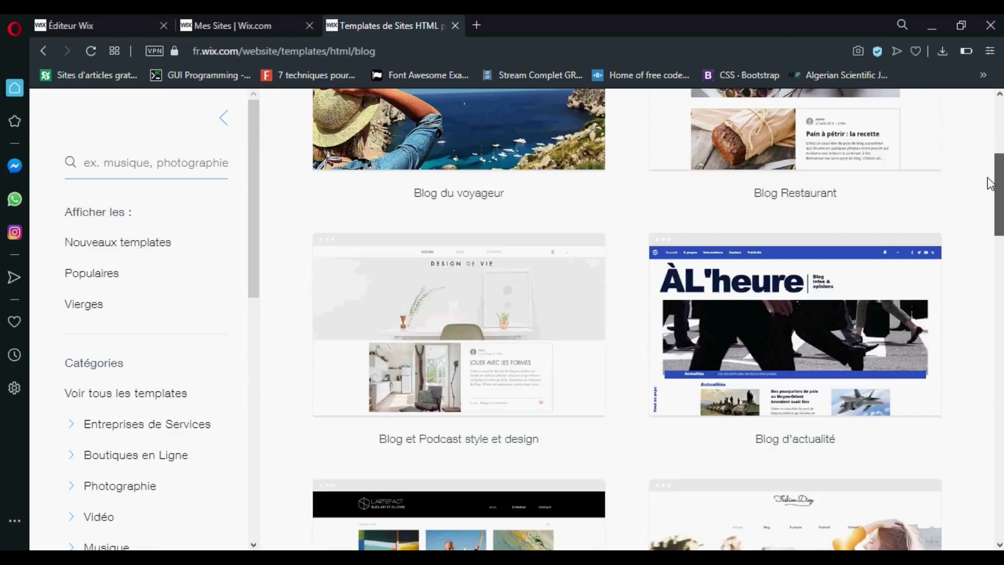
scroll(982, 180, up, 5)
scroll(980, 192, down, 3)
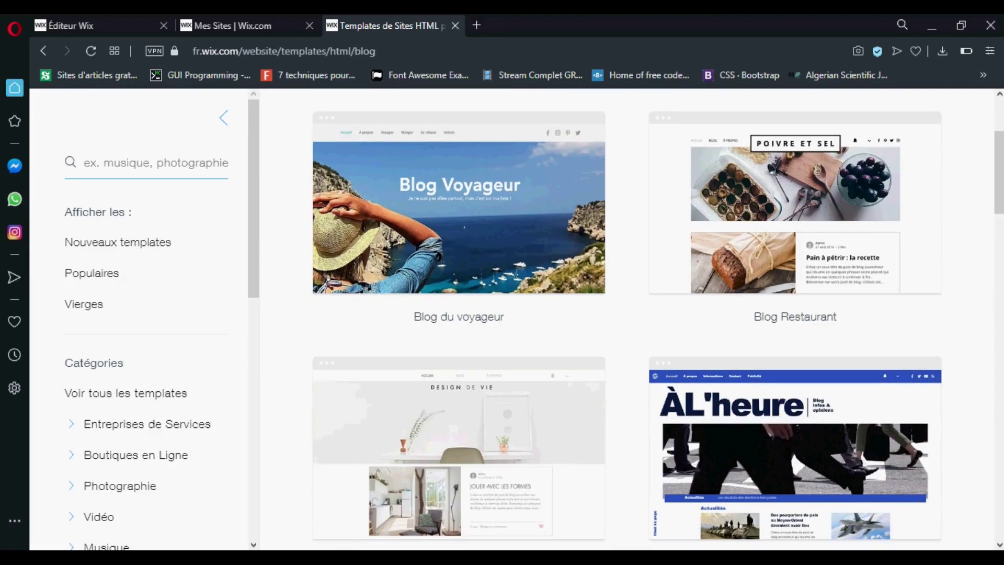
scroll(997, 173, up, 3)
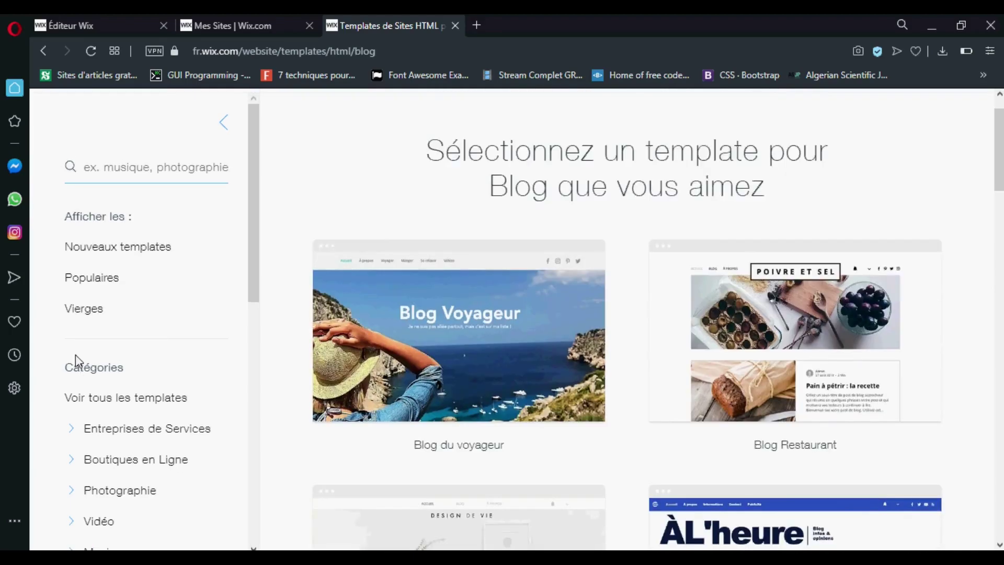
click(89, 310)
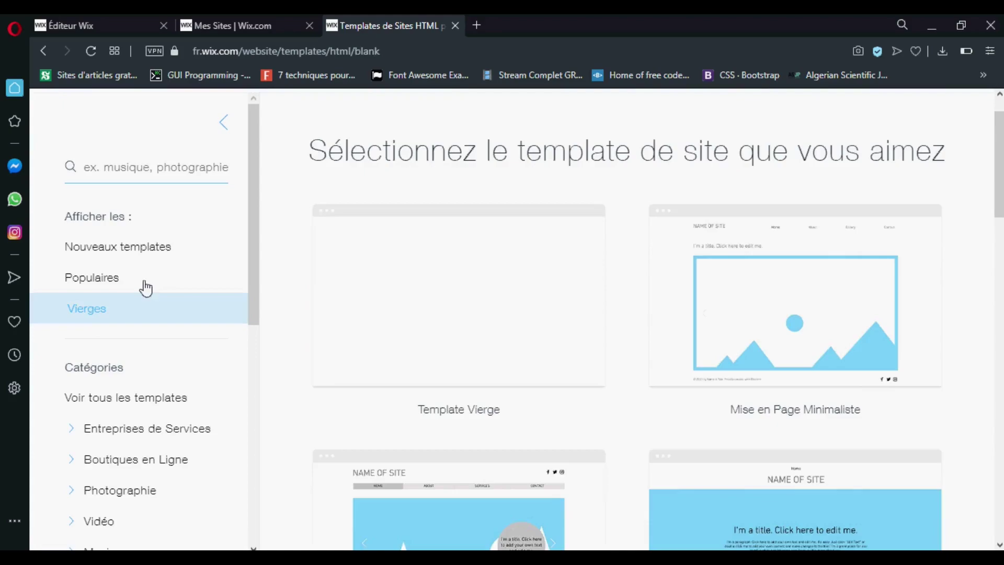
- Browse the blank layouts and open "Template Vierge" for editing
scroll(986, 231, down, 4)
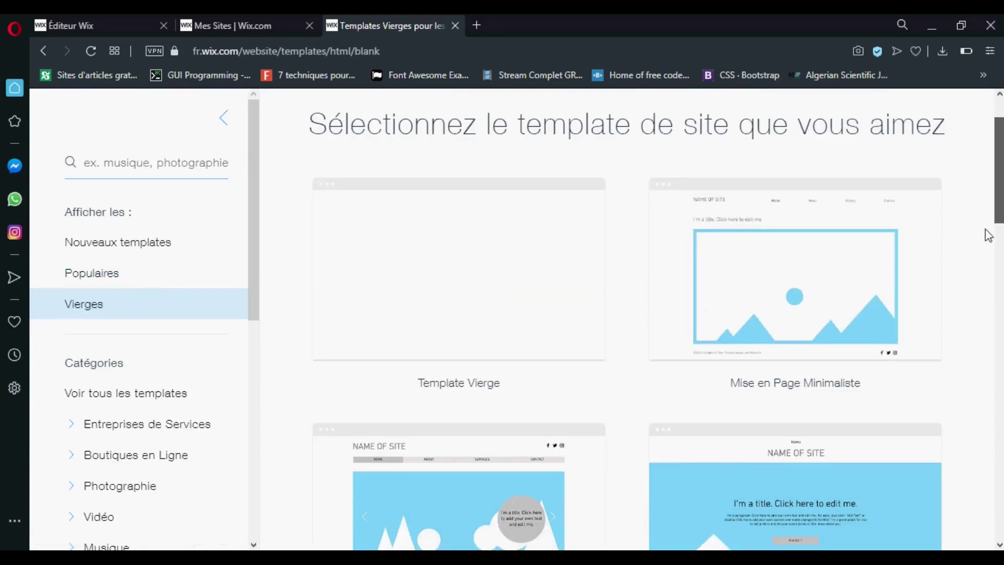
scroll(965, 276, down, 4)
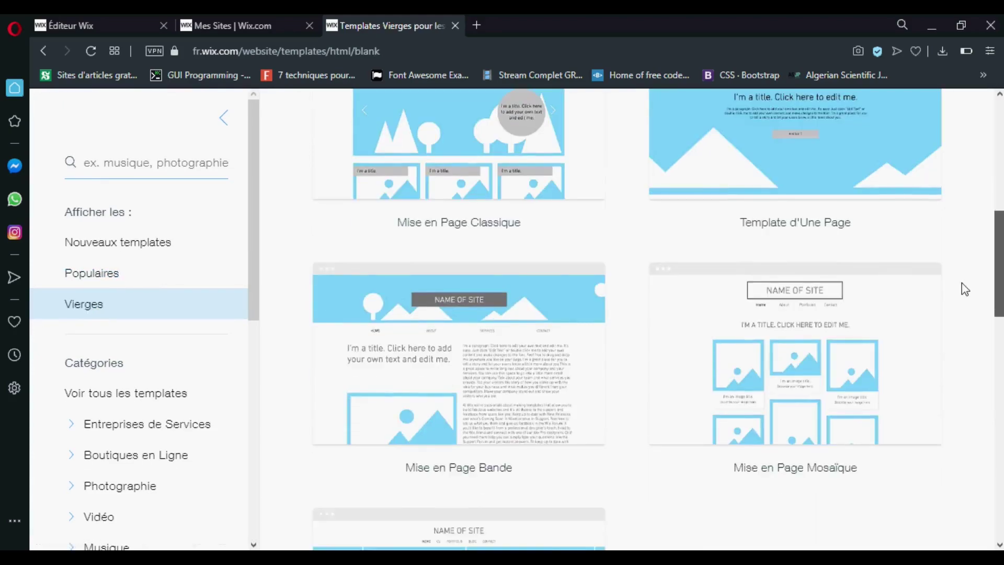
mouse_move(770, 377)
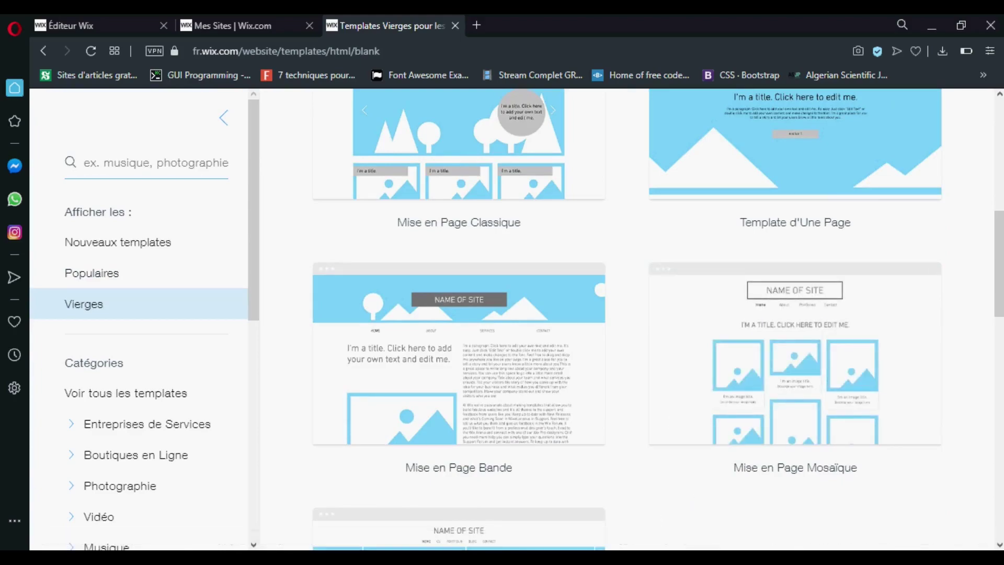
drag(1000, 263, 995, 343)
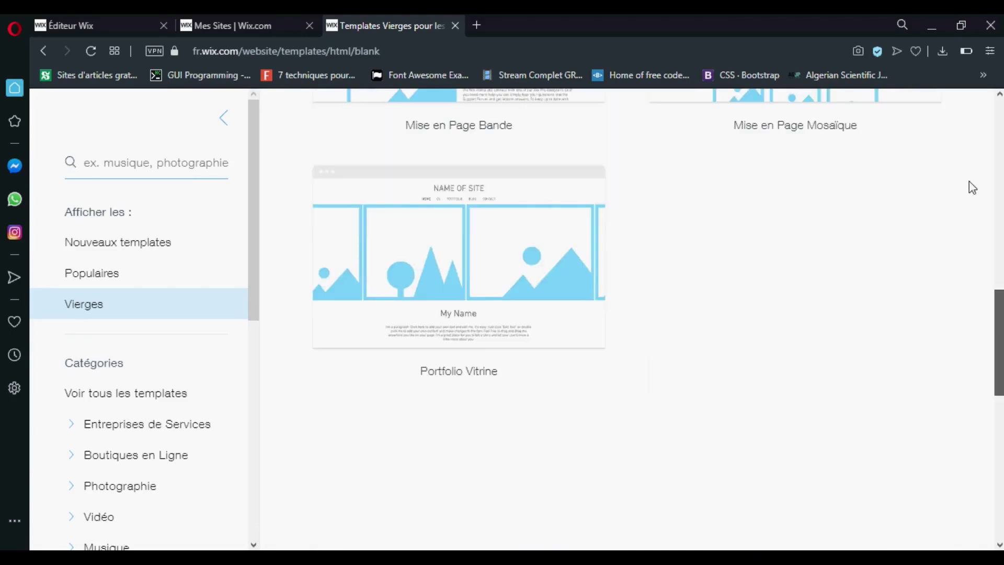
scroll(968, 184, up, 10)
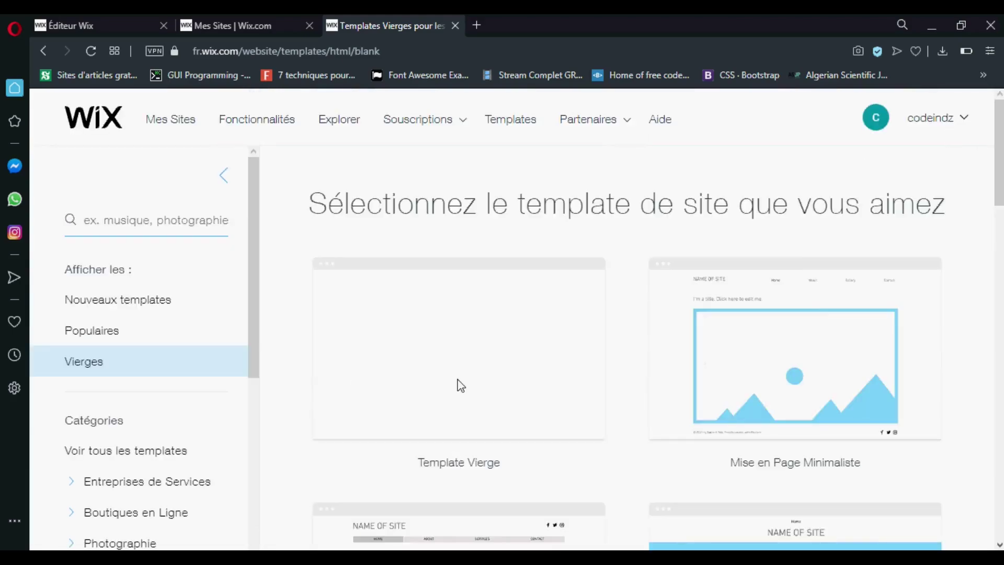
mouse_move(458, 378)
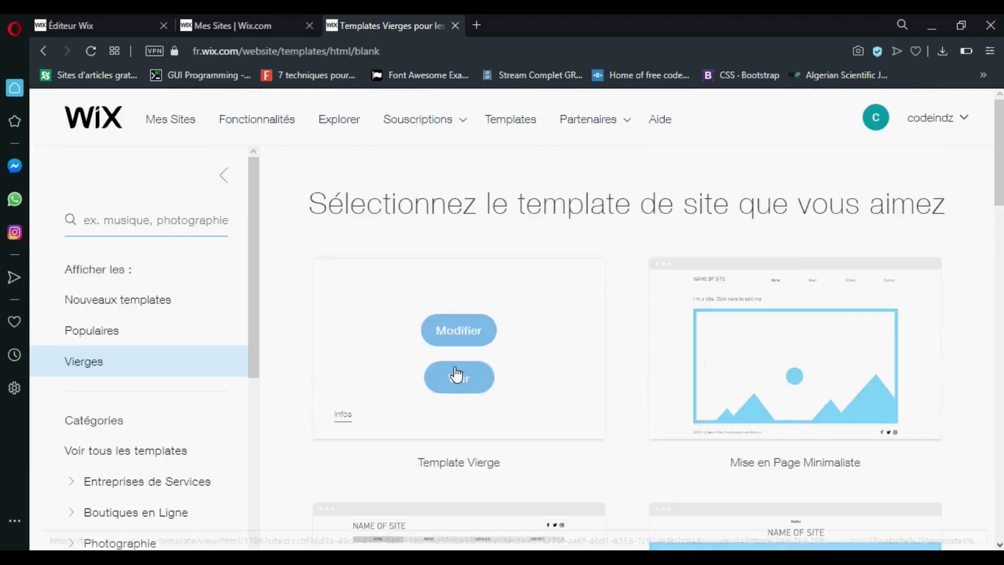
click(458, 340)
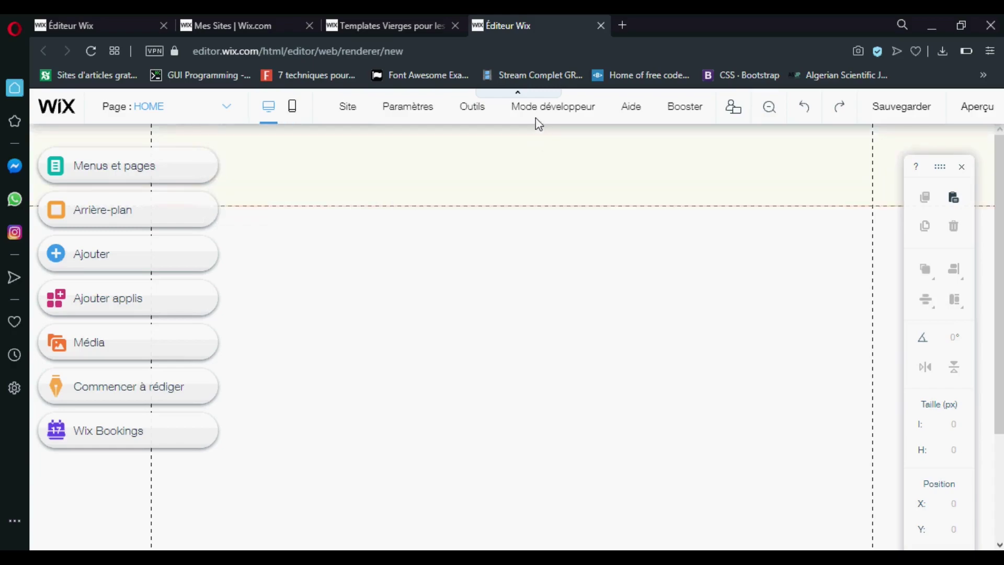
- Switch to Paint to review the codeni blog plan, and return to the Wix editor
mouse_move(532, 116)
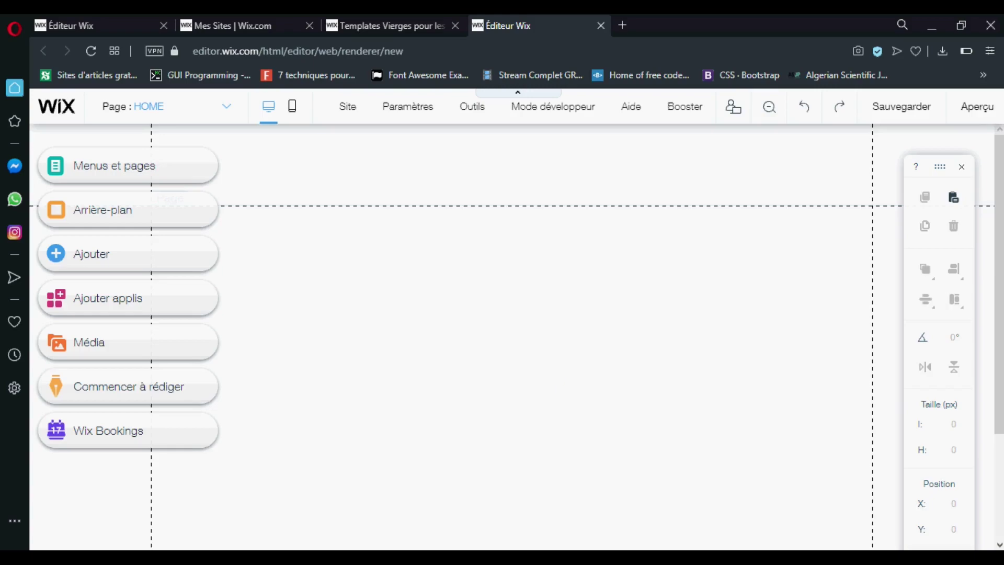
key(alt+Tab)
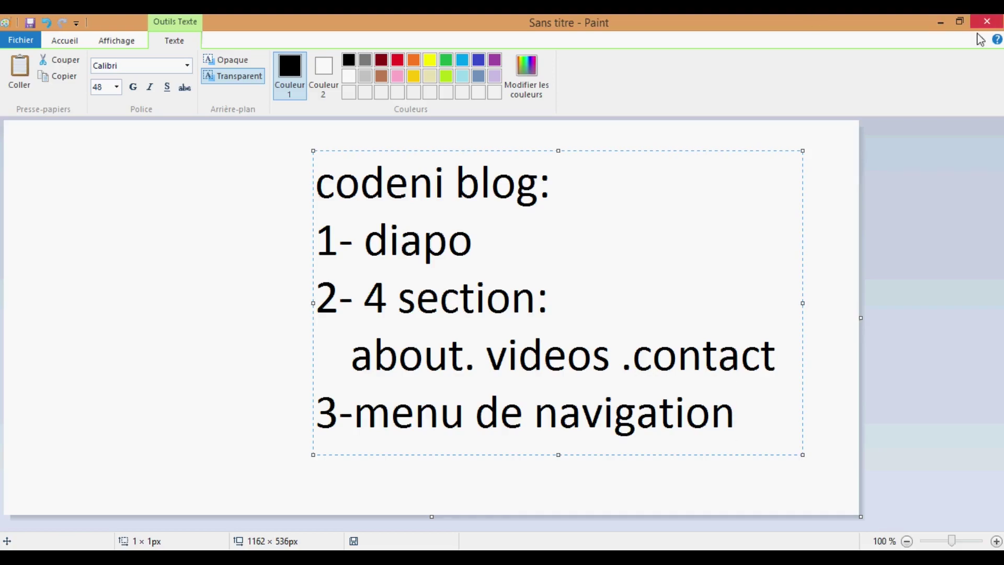
click(941, 24)
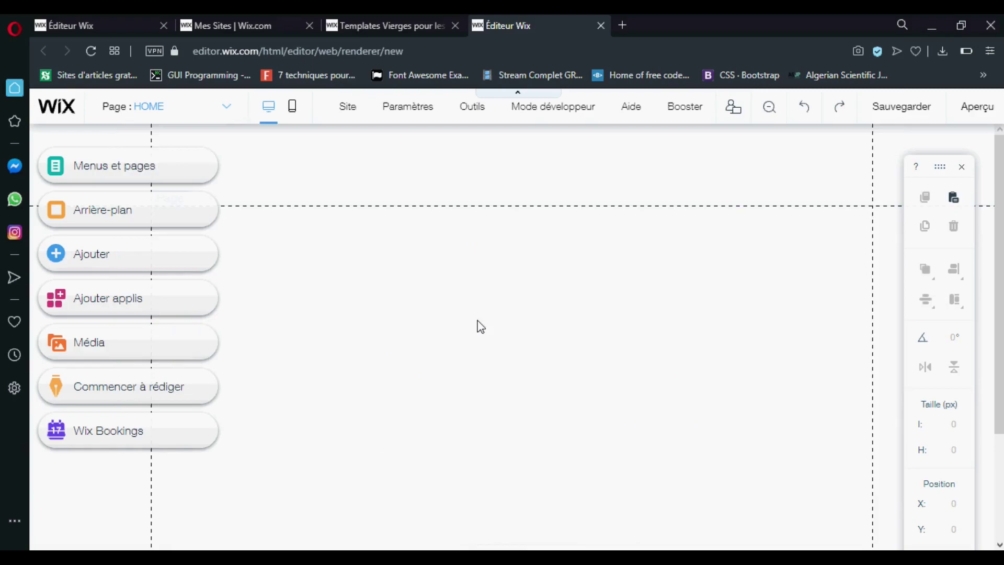
mouse_move(408, 106)
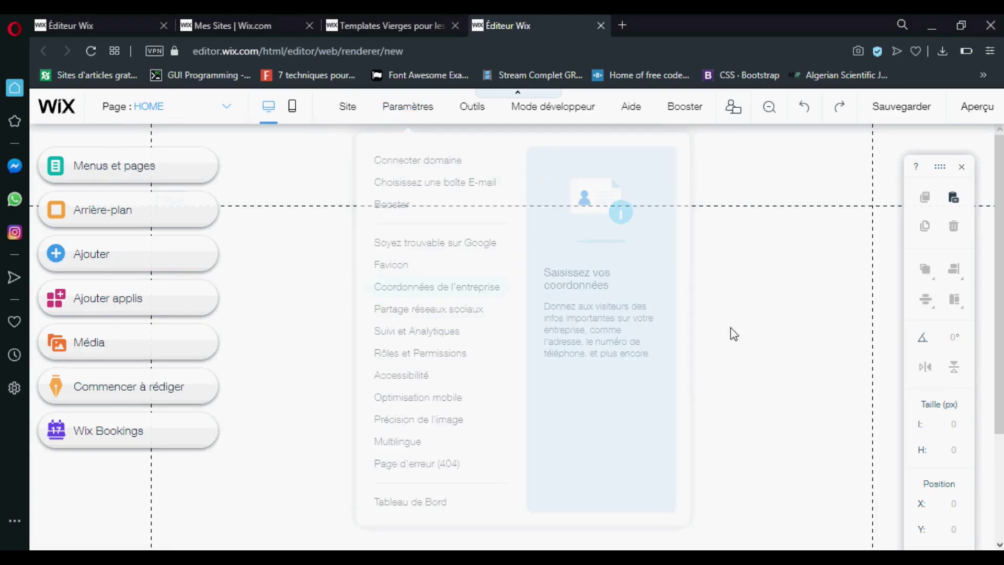
click(732, 334)
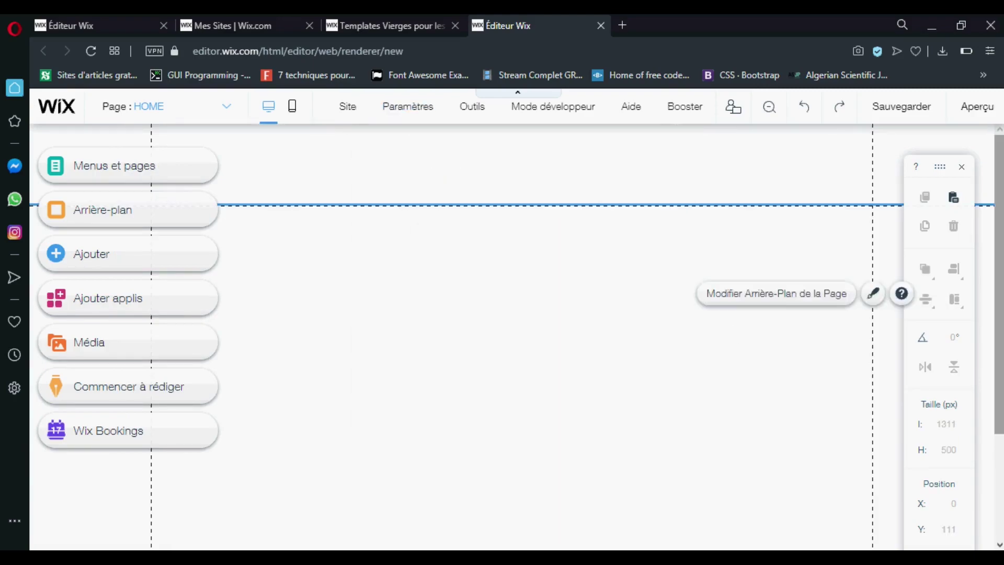
click(142, 265)
click(118, 252)
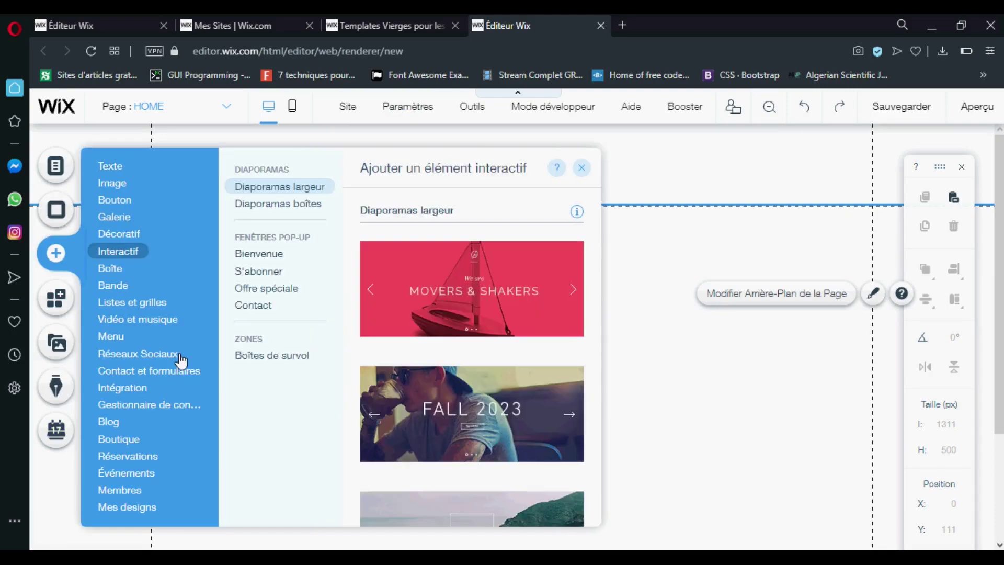
click(114, 286)
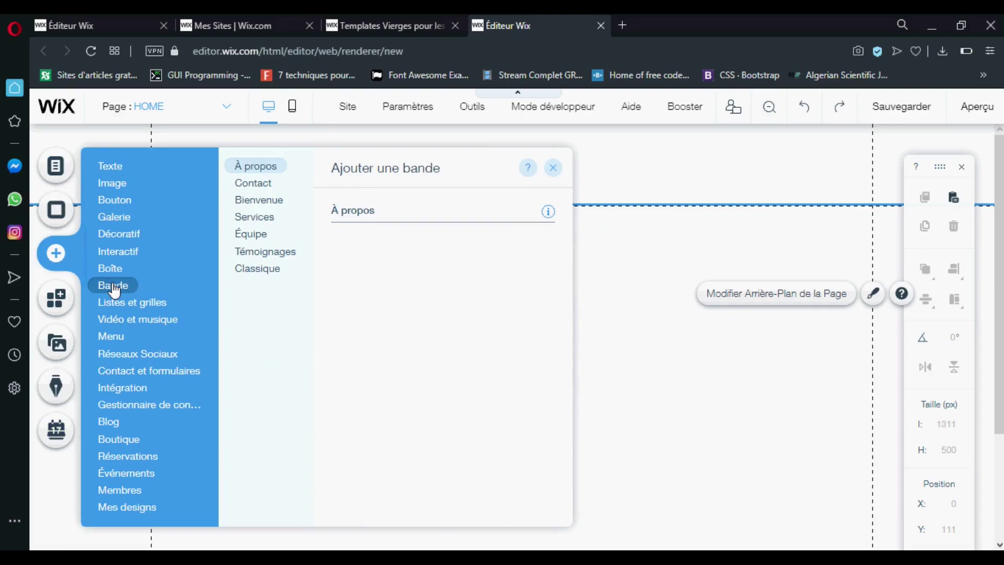
click(253, 272)
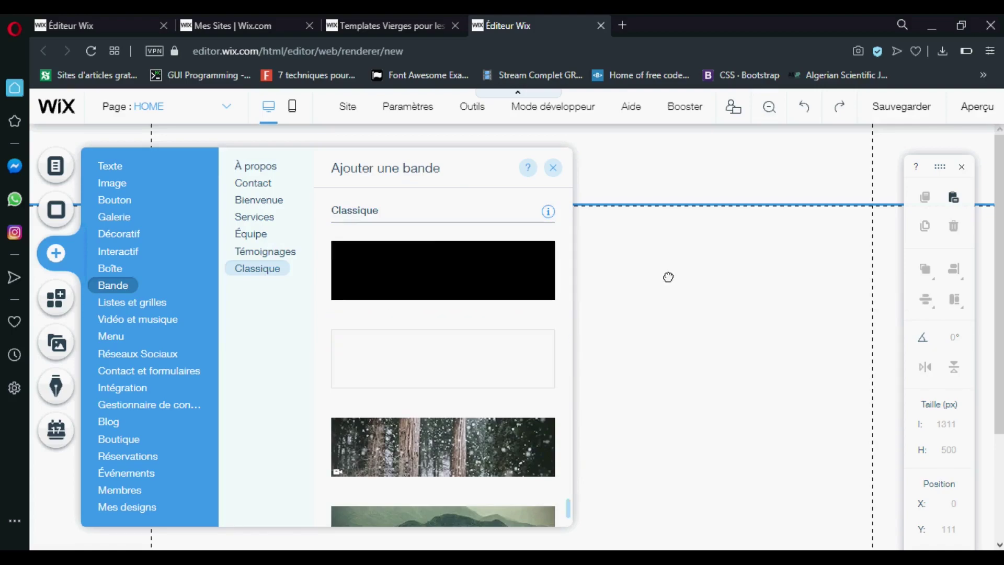
click(816, 270)
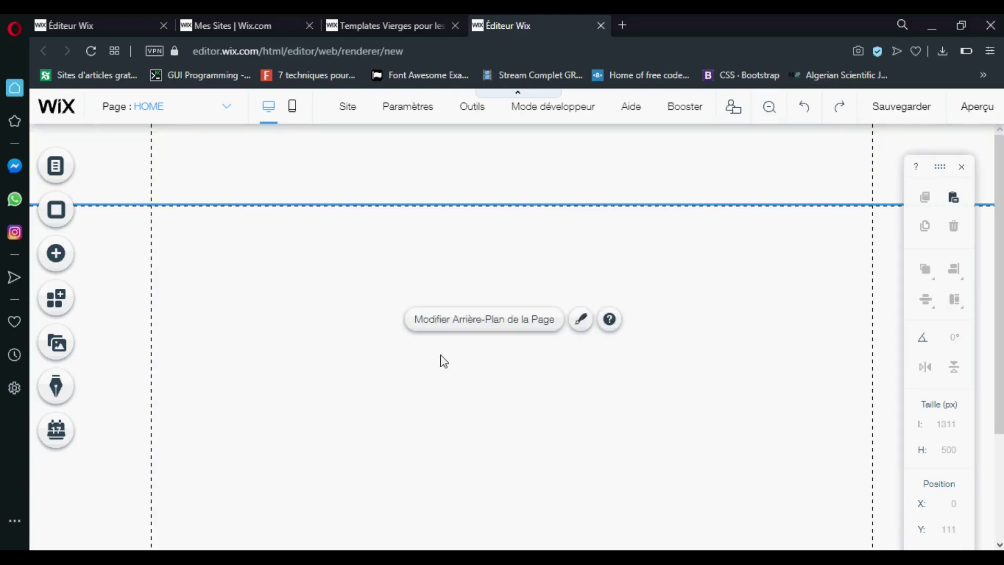
- Add the full-width interactive slideshow "Movers & Shakers" to the page and dismiss its introductory tip
click(61, 265)
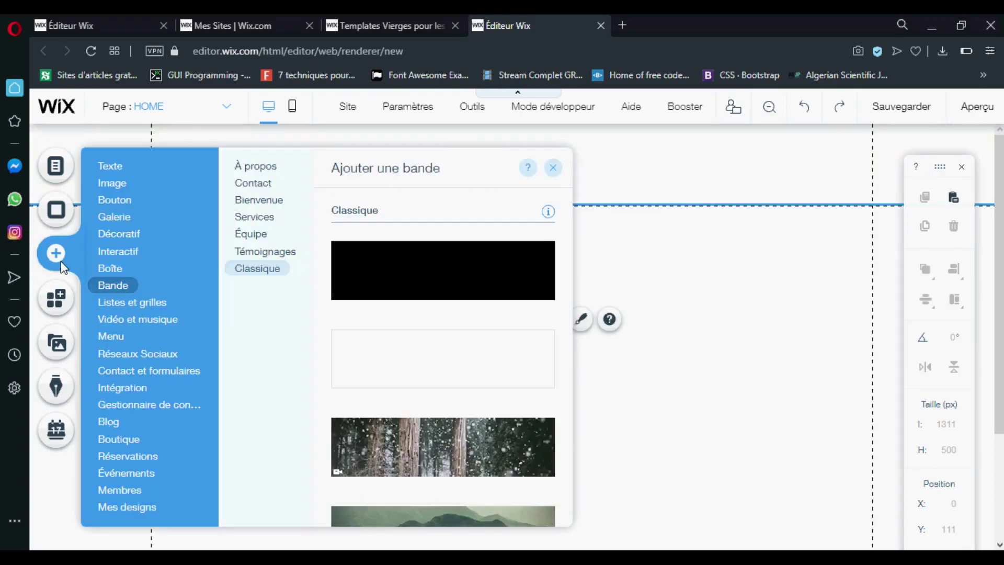
click(117, 253)
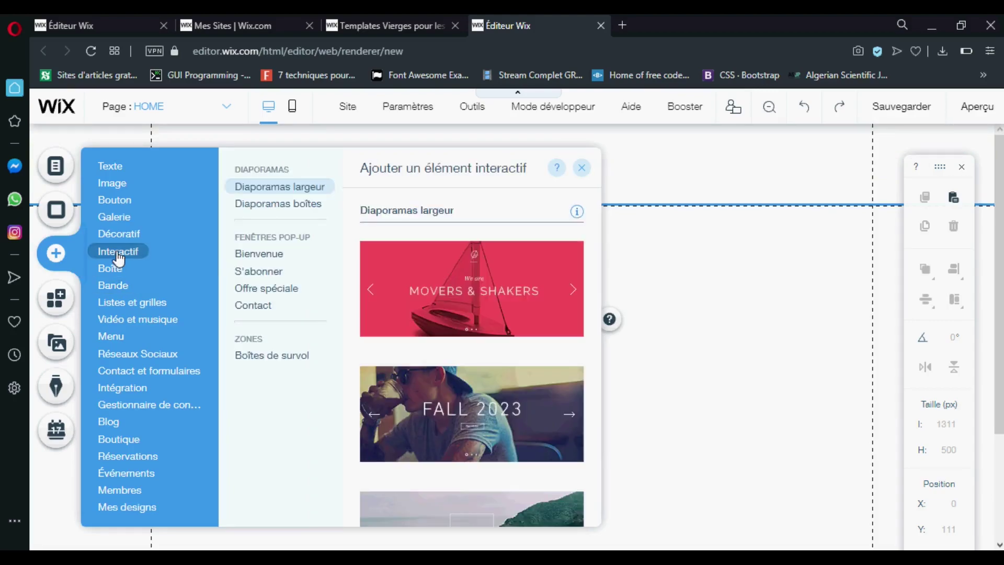
click(474, 286)
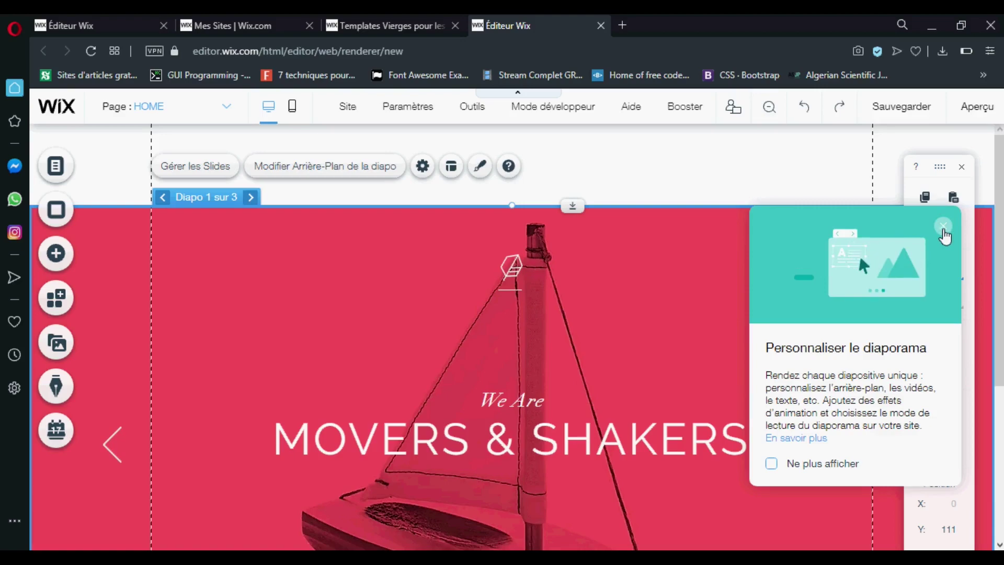
click(940, 227)
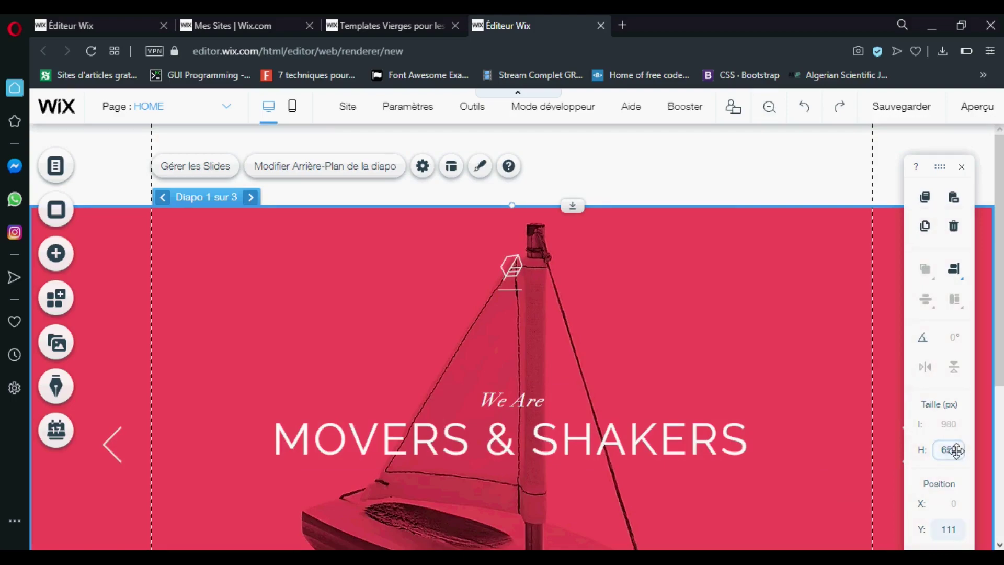
- Set the slideshow's height to 500 px and move it to the very top of the page at Y 0
key(BackSpace)
text(500)
key(Return)
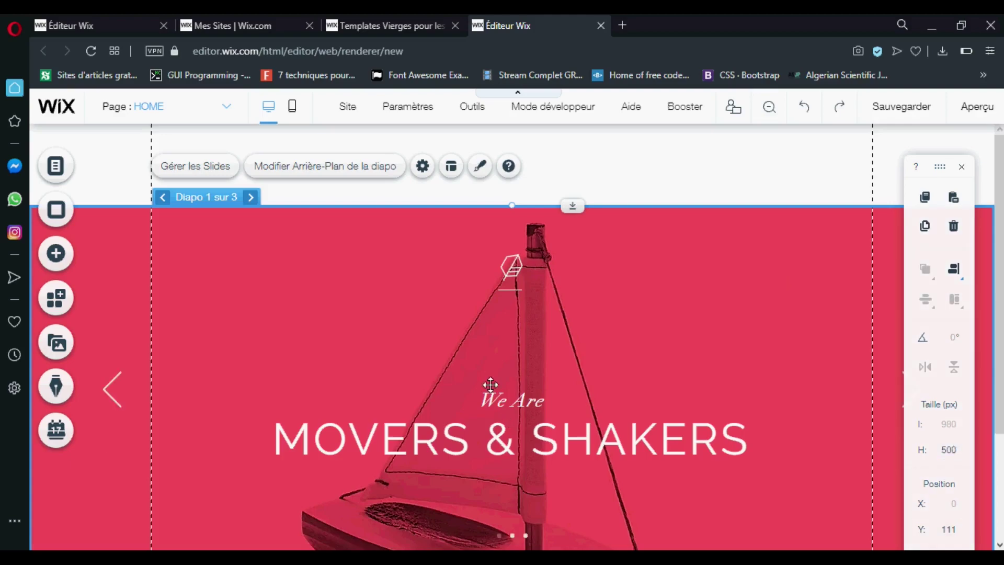
drag(485, 385, 475, 259)
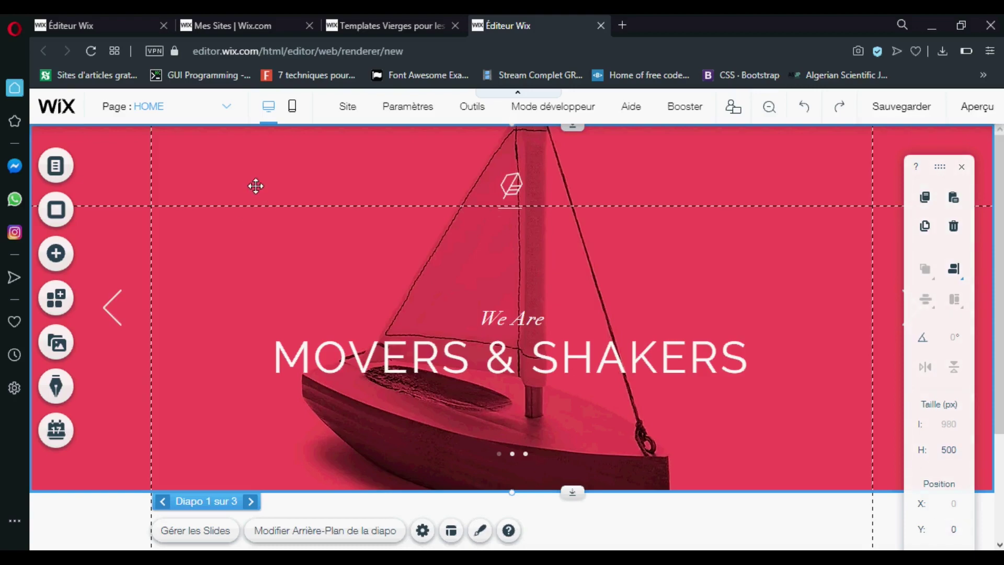
- Delete the third slide, Diapo 3, from the slideshow and close the slide manager
click(193, 532)
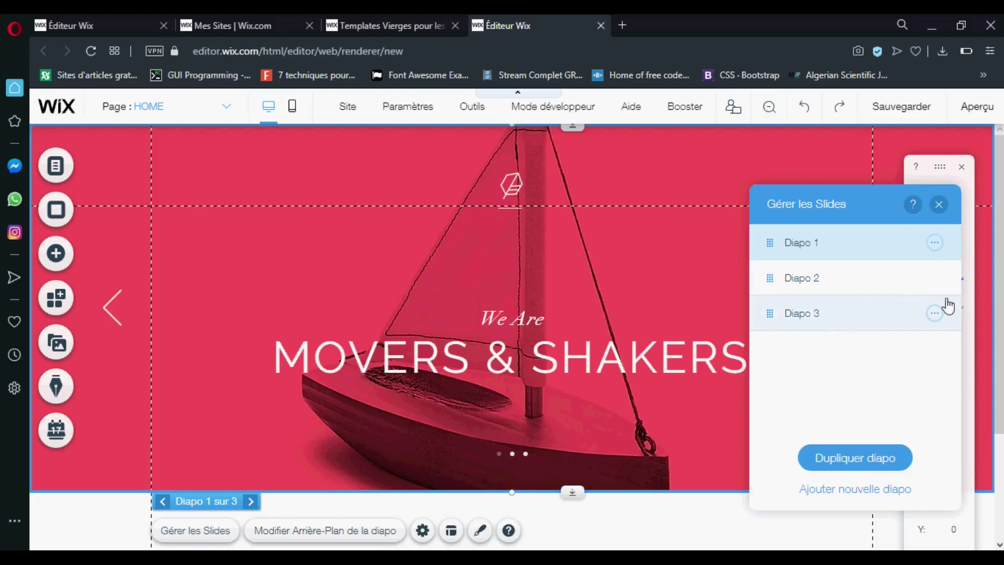
click(935, 314)
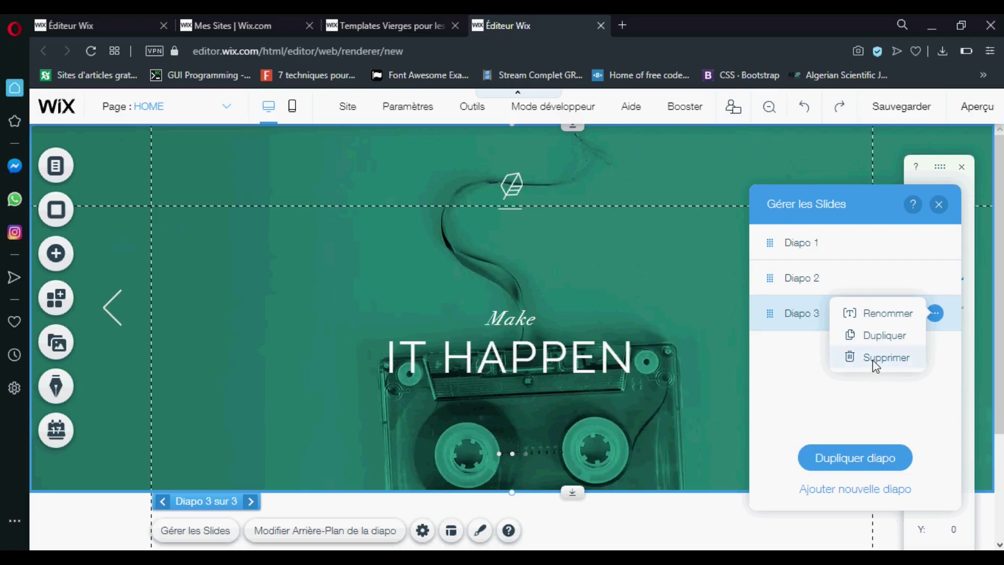
click(875, 358)
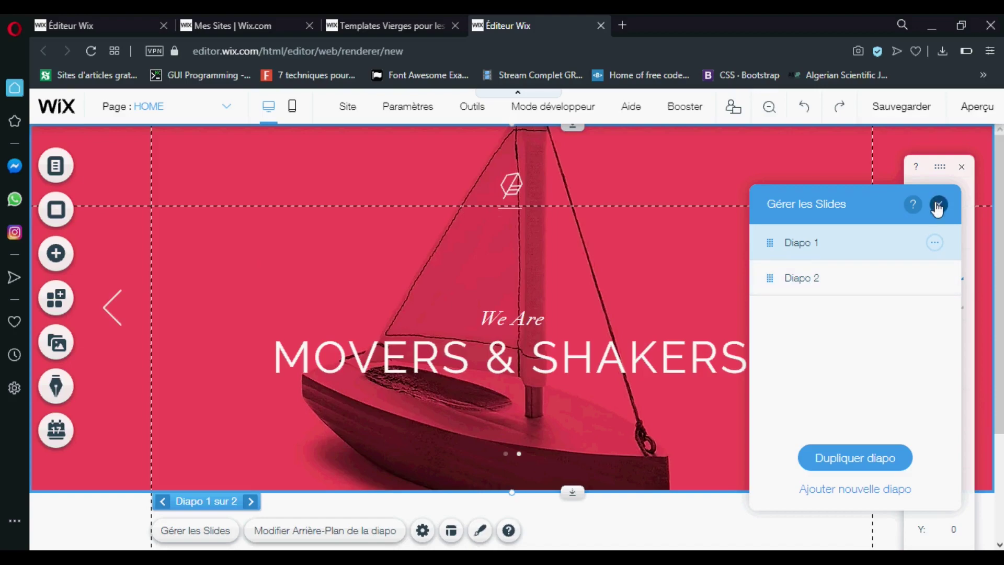
click(937, 205)
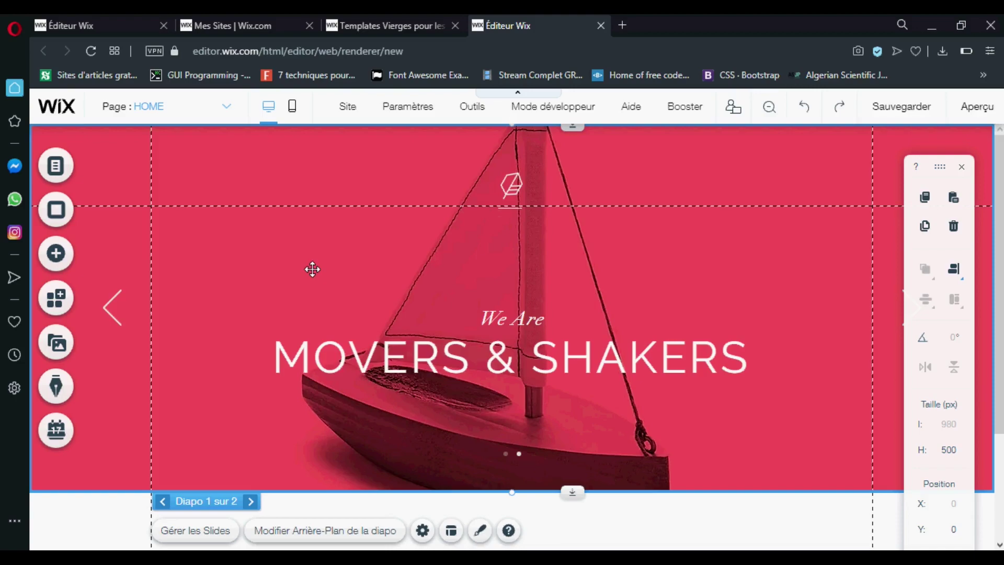
- Search the Wix photos for "computer" and set "Se concentrer au travail" as the first slide's background image
click(312, 532)
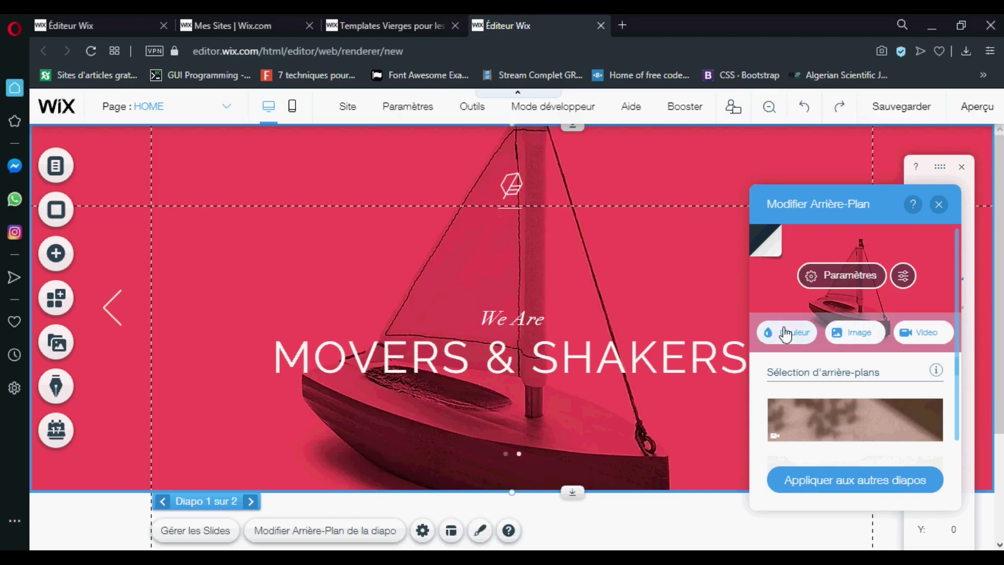
click(841, 339)
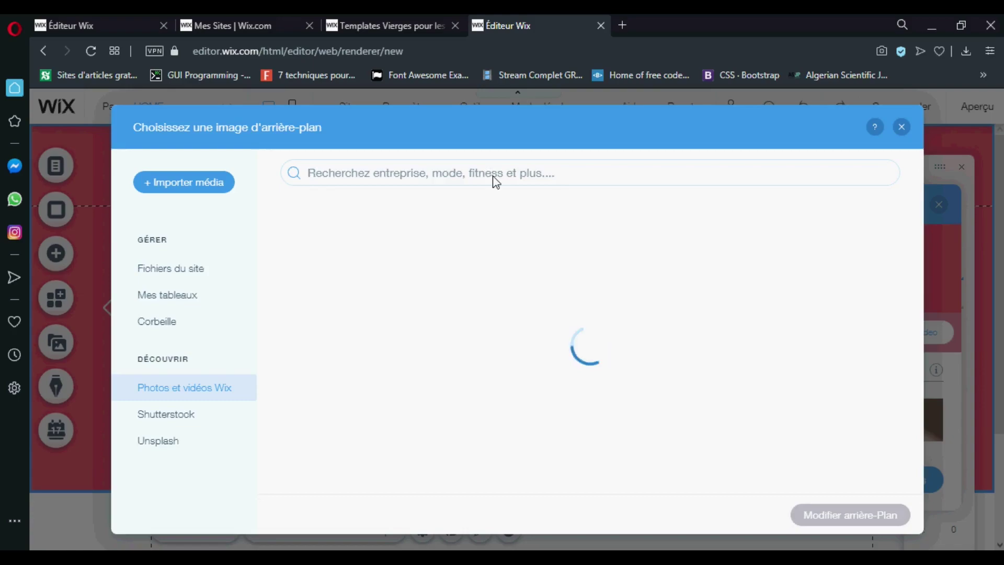
click(457, 174)
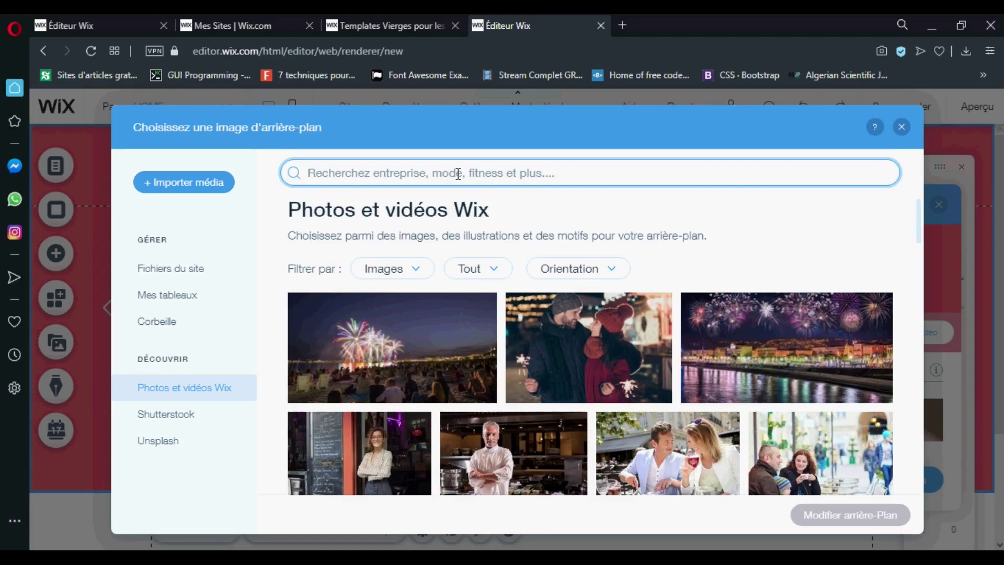
text(computer)
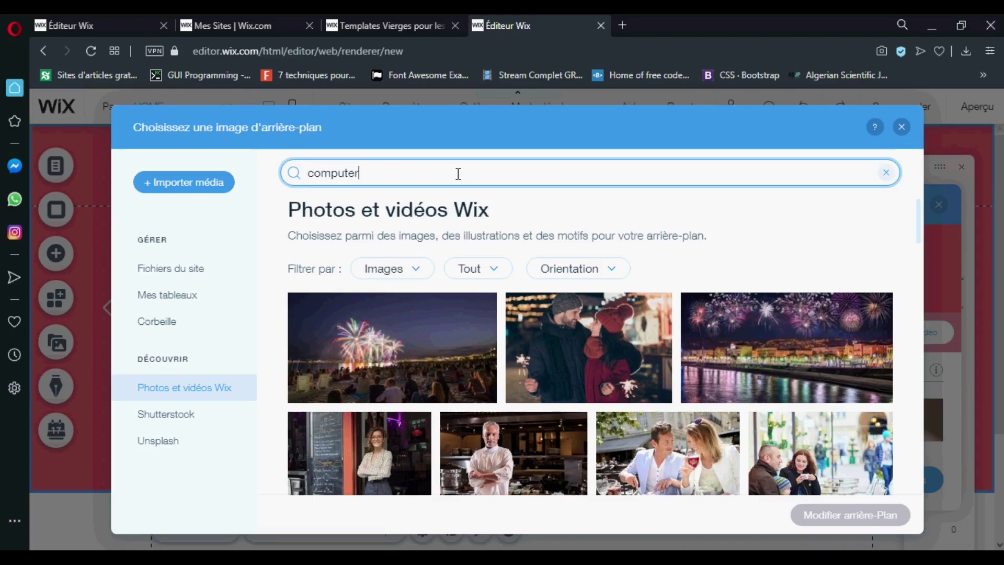
key(Return)
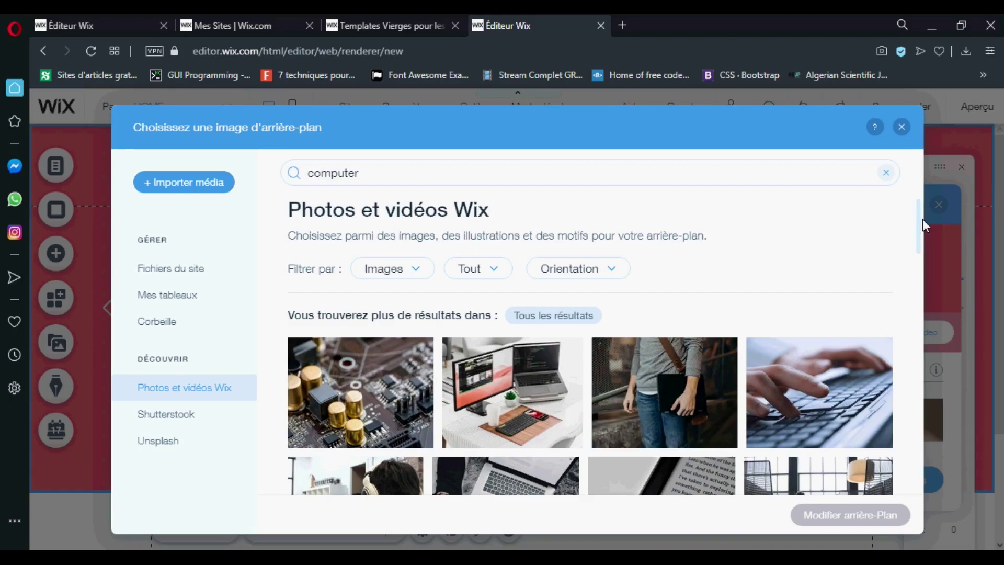
drag(915, 224, 917, 239)
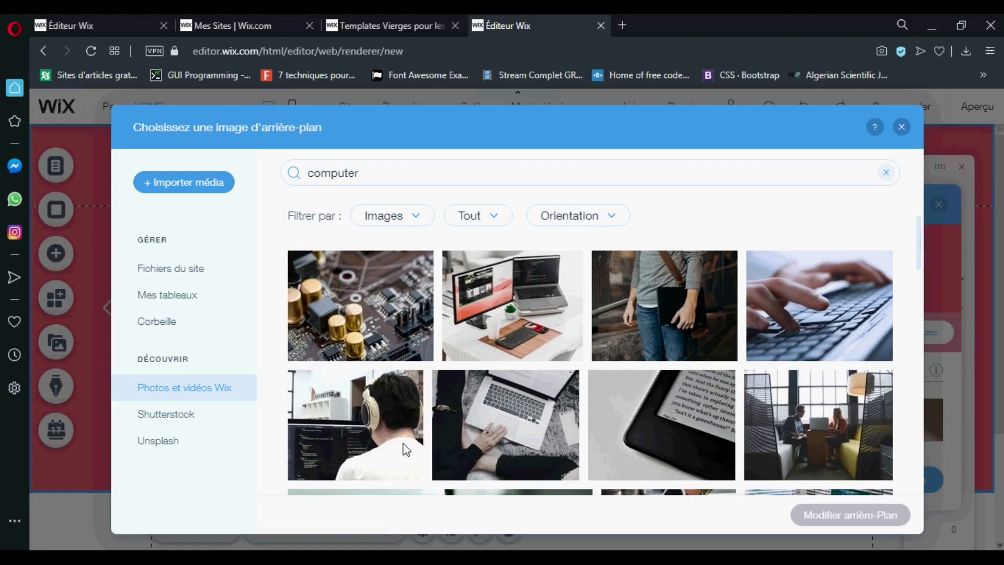
click(379, 443)
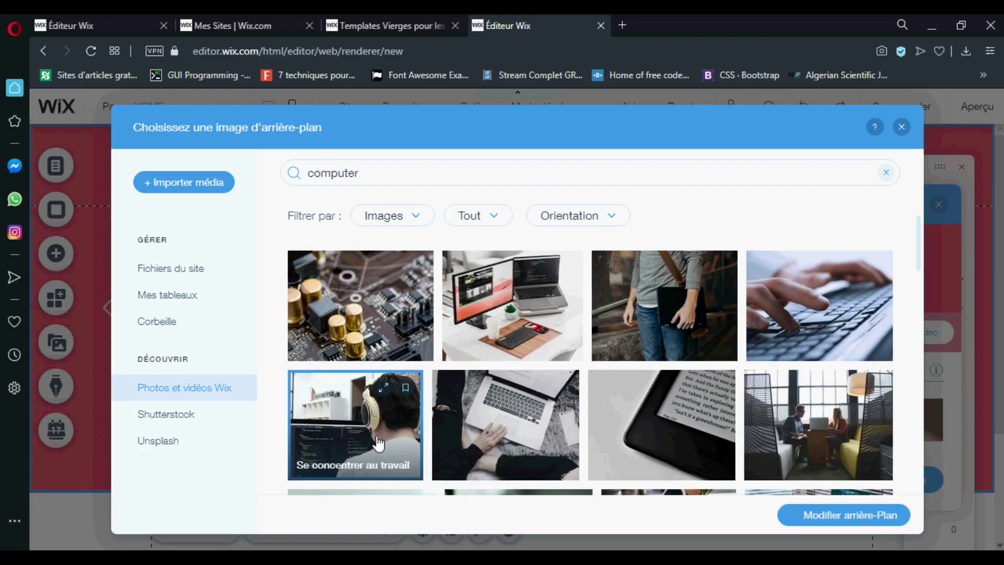
double_click(379, 443)
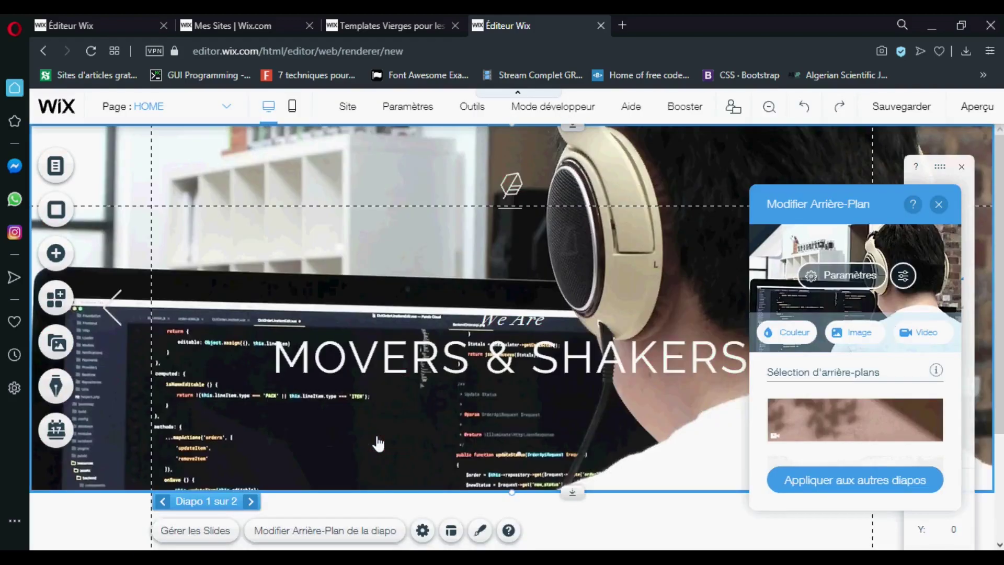
- Replace the slide's large heading "MOVERS & SHAKERS" with "codeni"
double_click(376, 365)
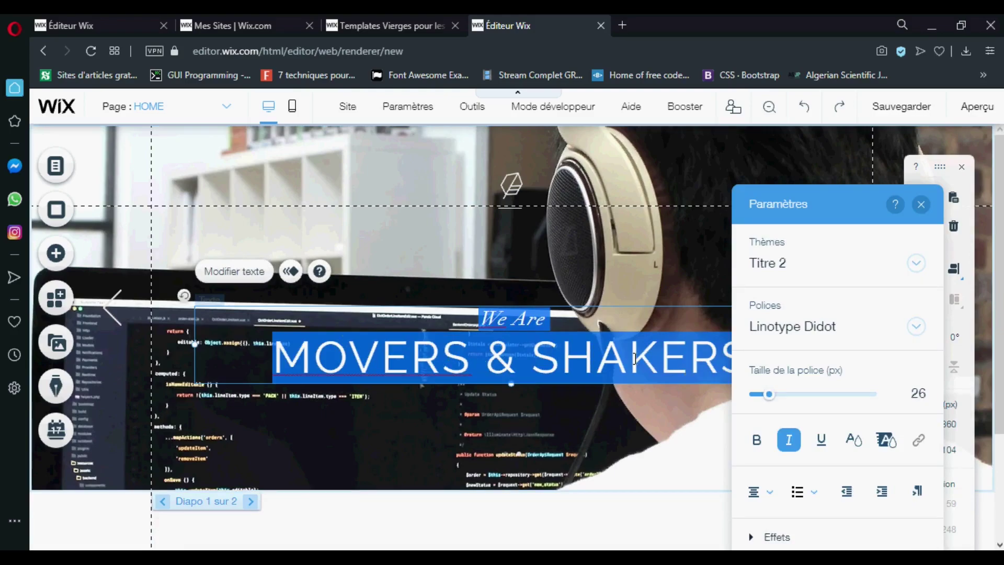
click(730, 366)
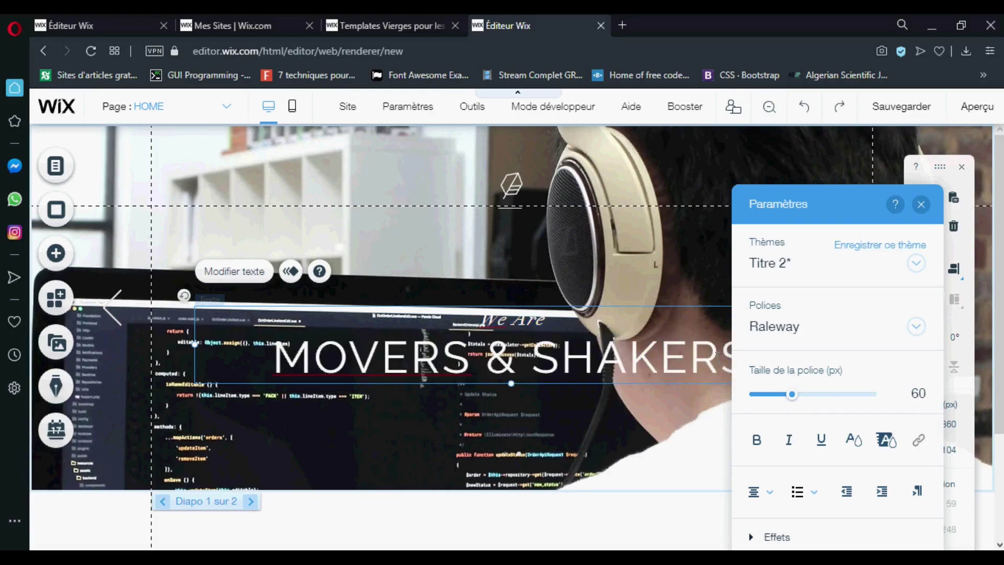
key(BackSpace)
key(BackSpace)
key(BackSpace)
key(BackSpace)
key(BackSpace)
key(BackSpace)
key(BackSpace)
key(BackSpace)
key(BackSpace)
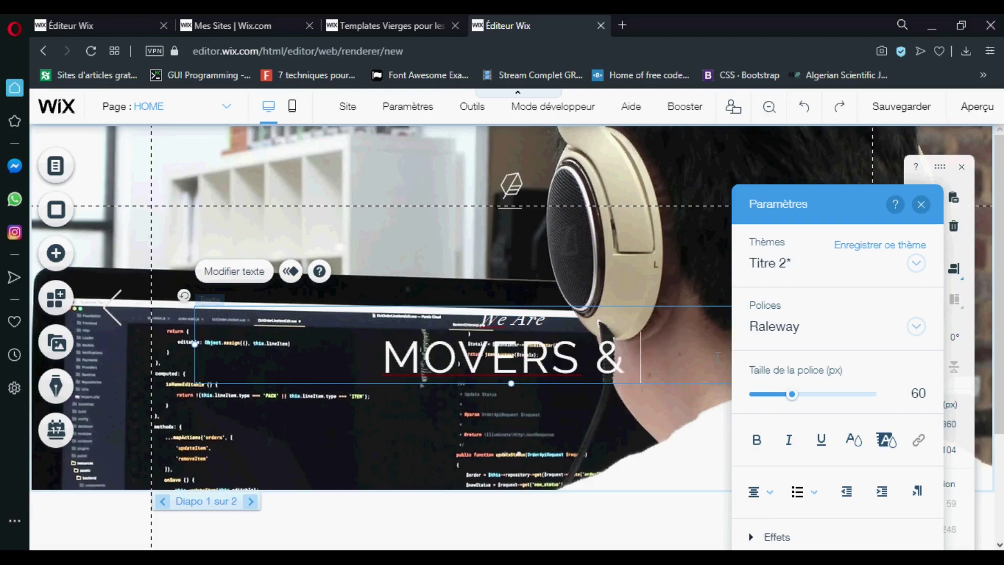
key(BackSpace)
key(BackSpace)
key(BackSpace)
key(BackSpace)
key(BackSpace)
key(BackSpace)
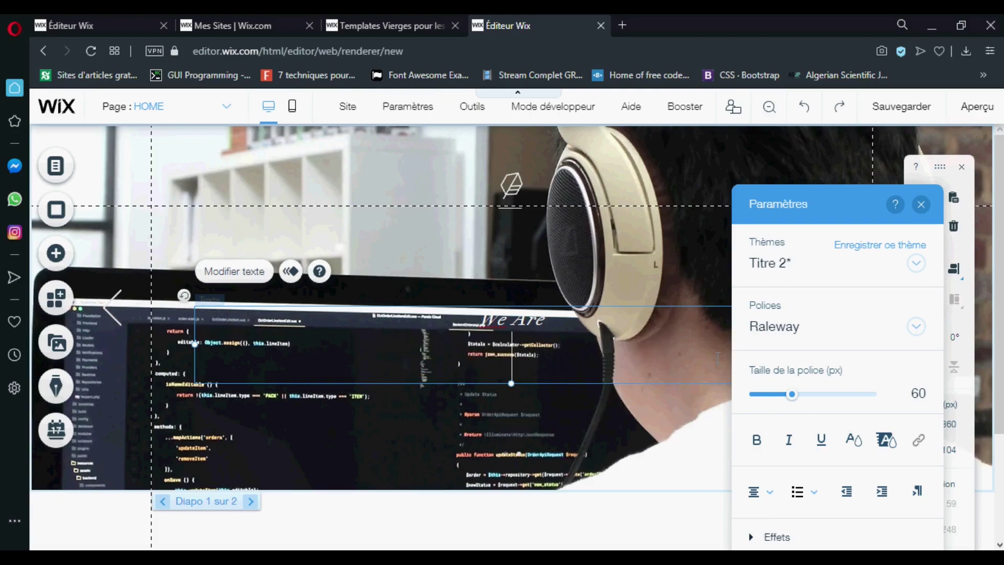
text(code)
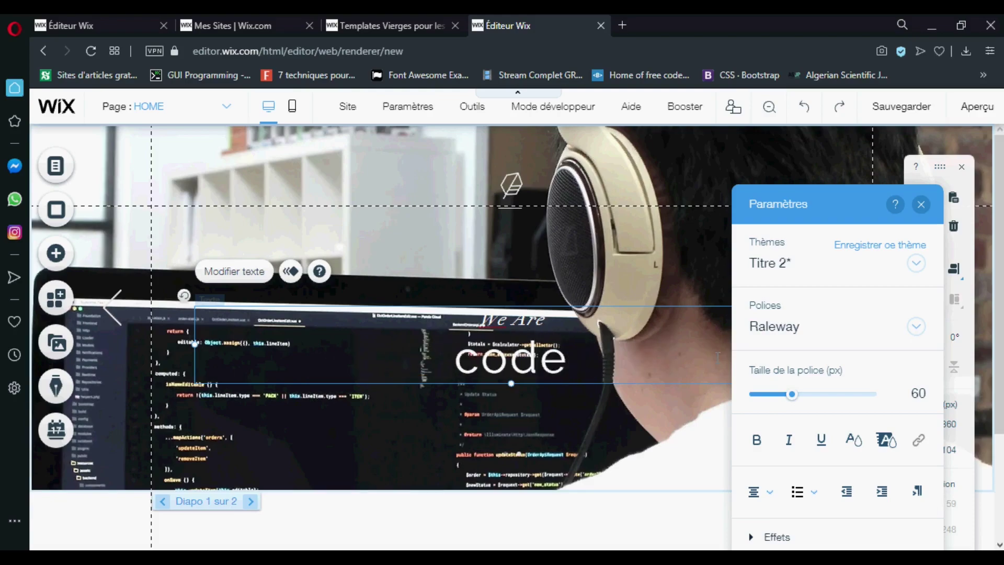
text(ni)
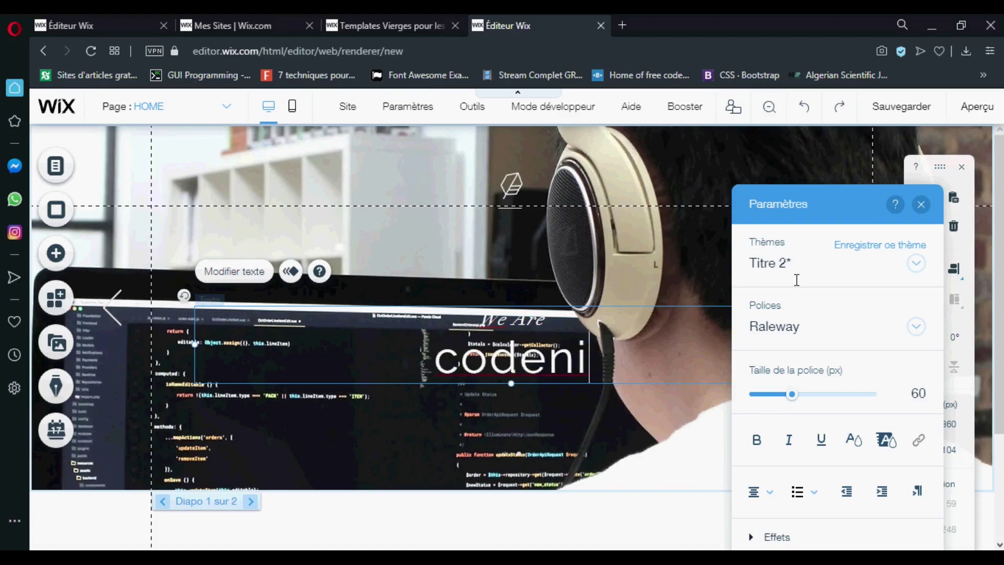
- Change the italic line above the heading from "We Are" to "Welcome to our website"
click(579, 318)
key(BackSpace)
key(BackSpace)
key(BackSpace)
key(BackSpace)
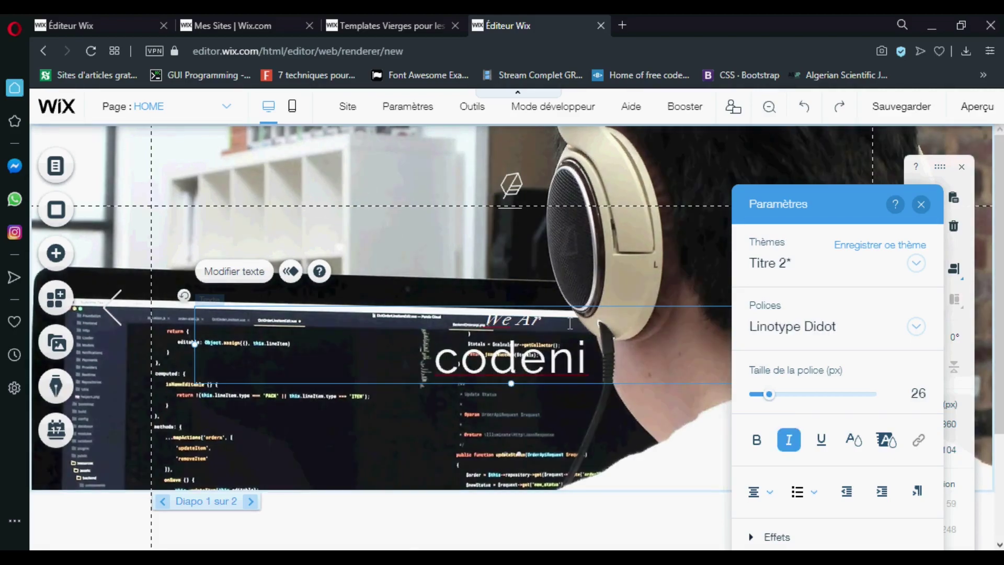
text(lcome)
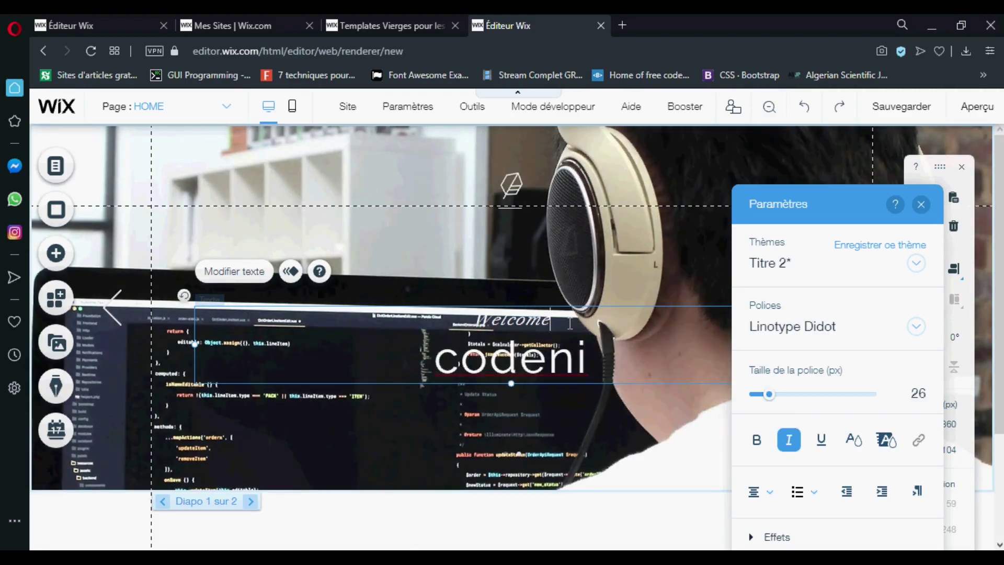
text( to)
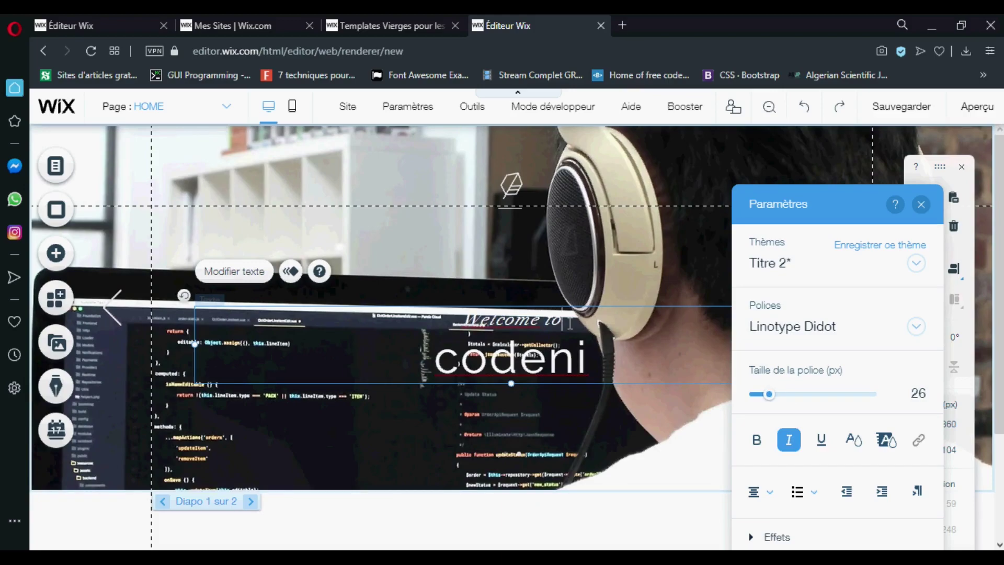
text( our website)
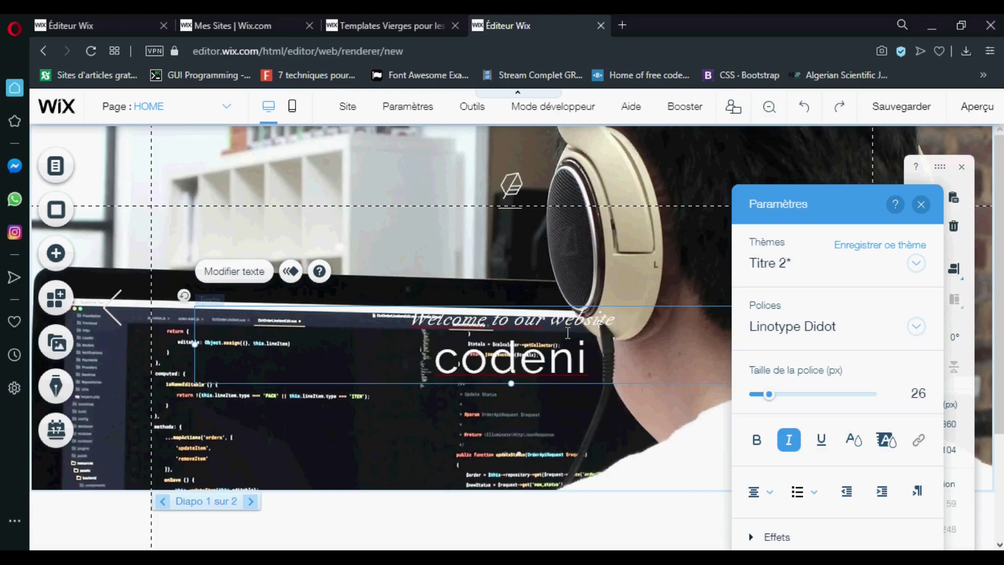
- Set the font size of the slide's entire text block to 51 px
click(584, 353)
key(ctrl+a)
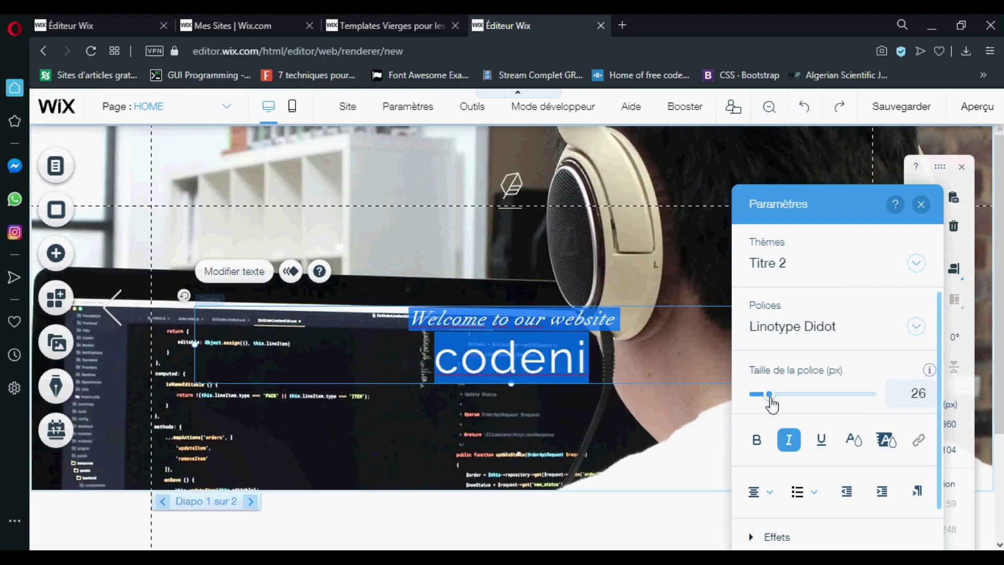
drag(769, 395, 785, 395)
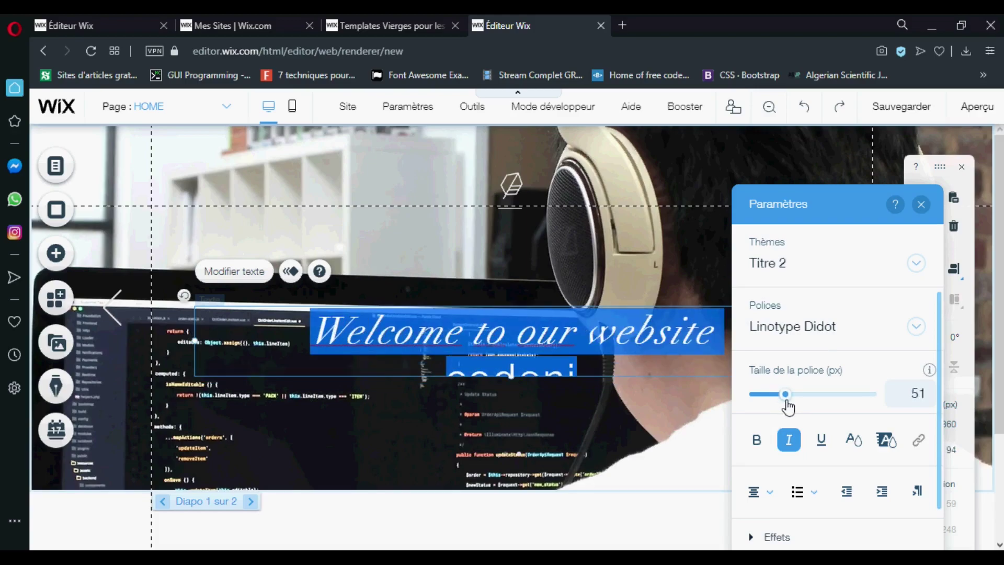
- Enlarge only the word "codeni" to a font size of 81 px
click(570, 381)
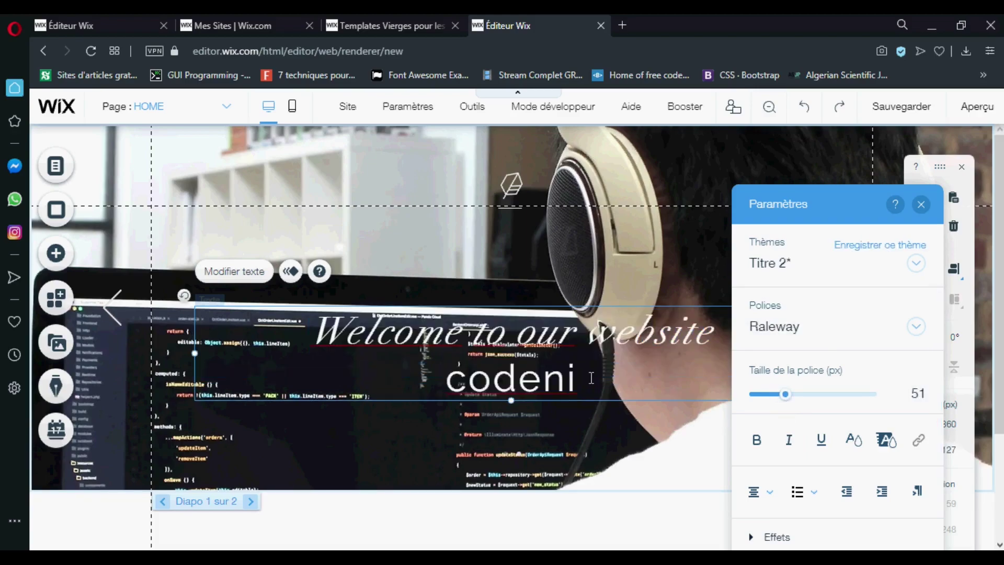
double_click(454, 385)
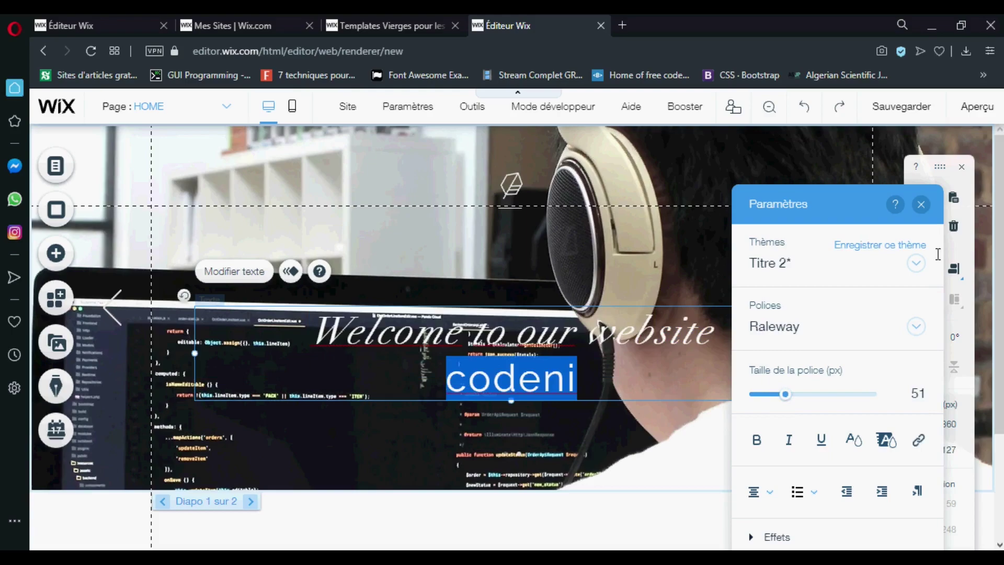
click(784, 396)
drag(801, 404, 805, 400)
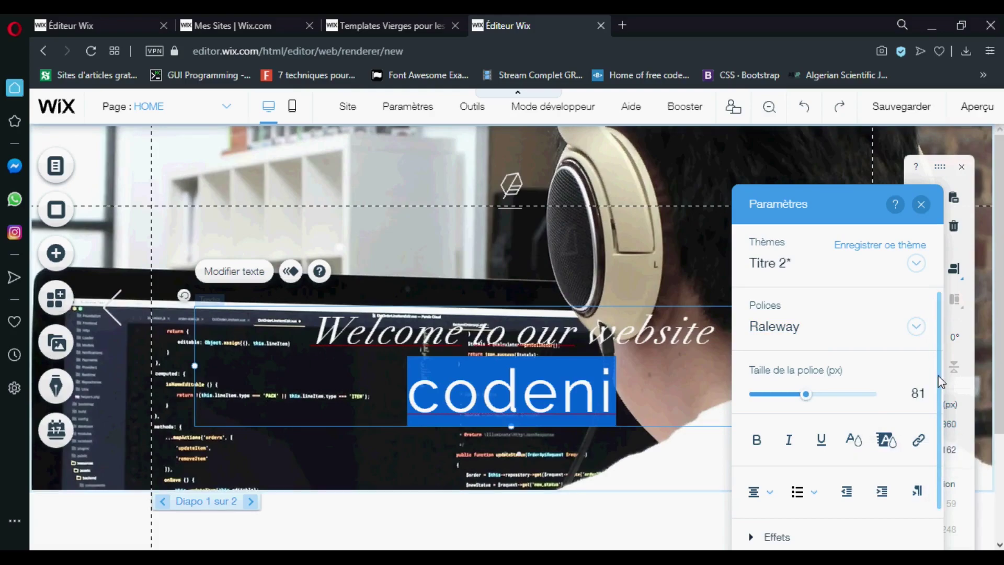
- Apply the red-and-cyan shadow text effect "I" to the word "codeni" and finish editing the text
click(940, 389)
drag(940, 389, 935, 425)
click(823, 481)
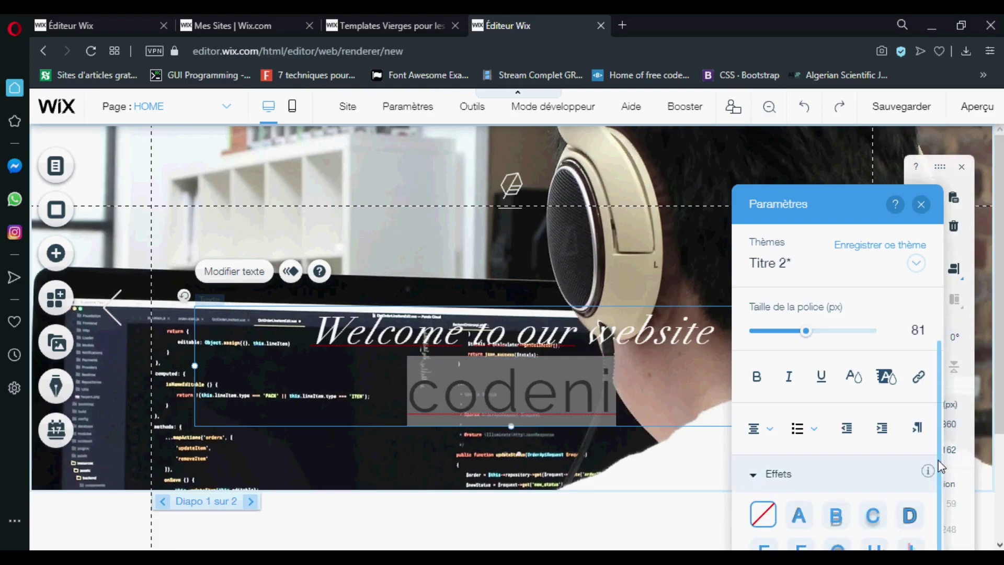
scroll(940, 532, down, 2)
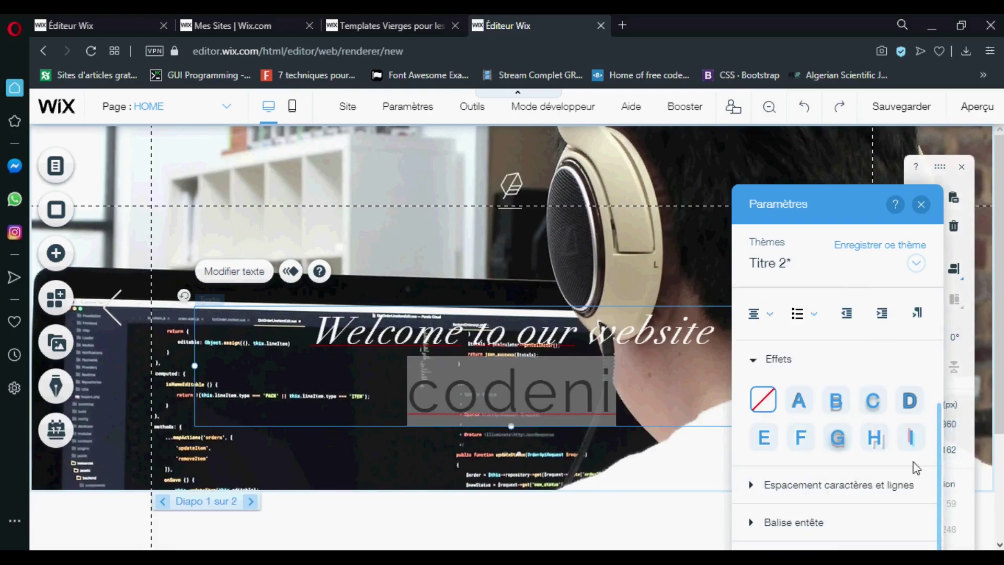
click(912, 445)
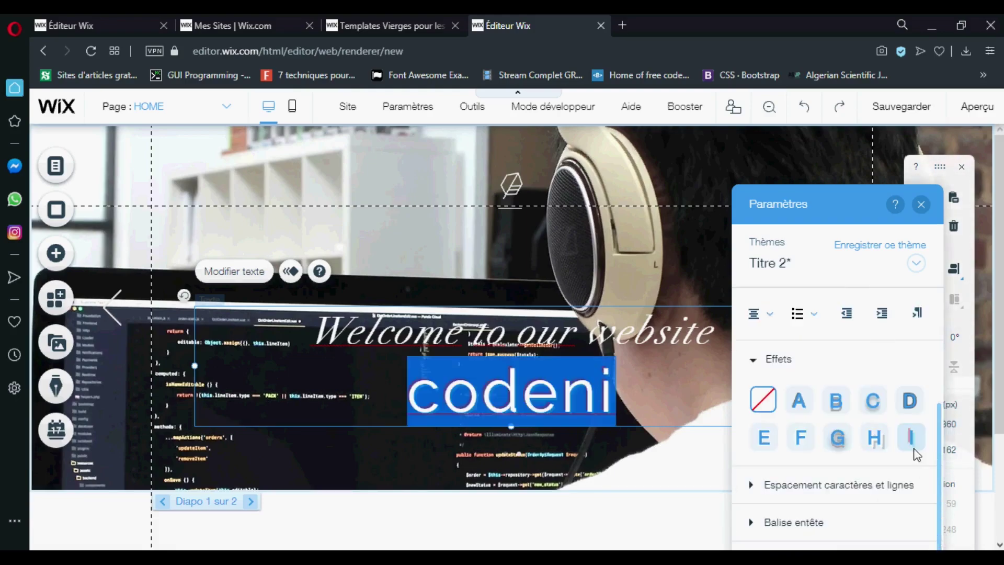
click(440, 455)
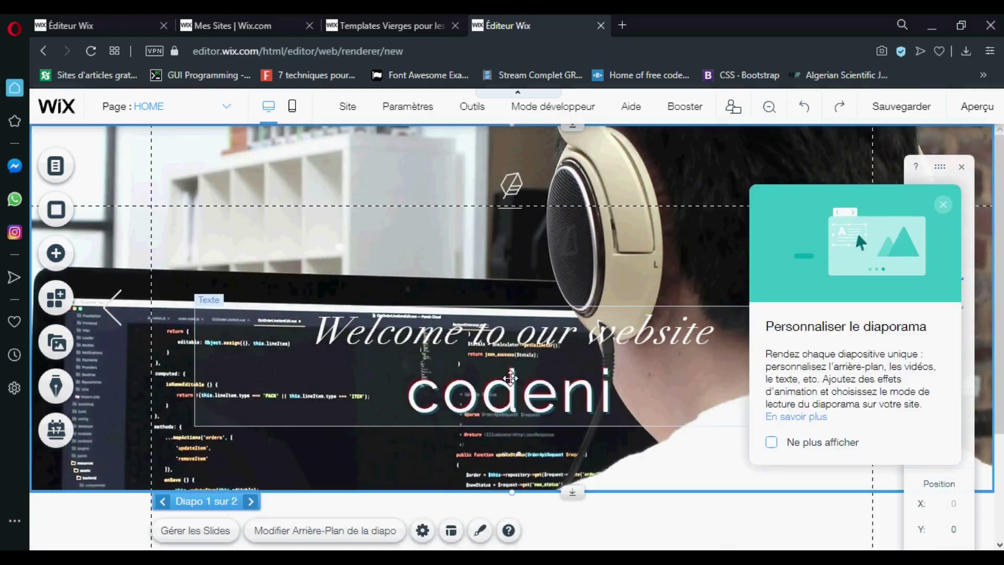
- Move the welcome text box higher on the slide, to about X 57, Y 141
drag(510, 378, 585, 332)
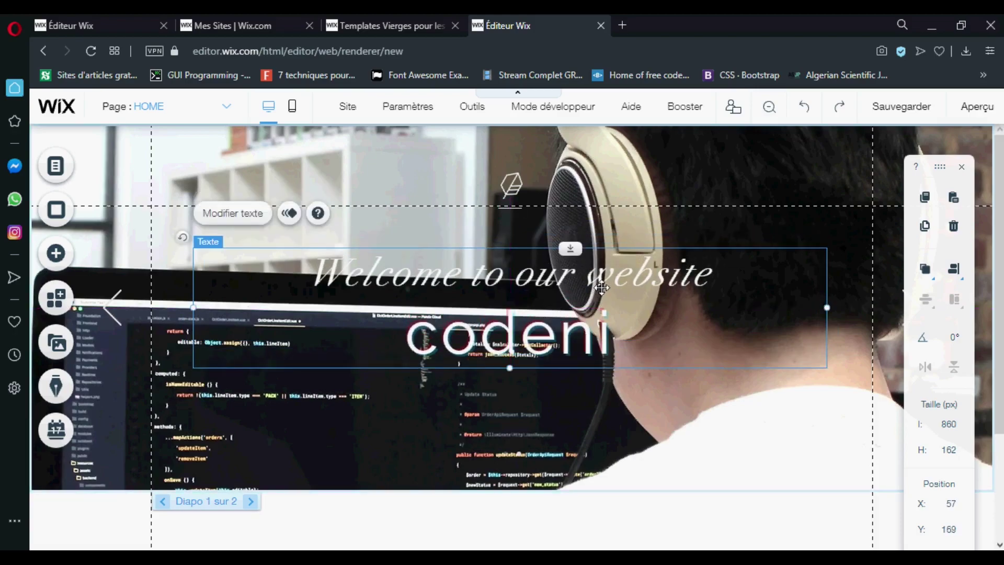
drag(602, 287, 601, 280)
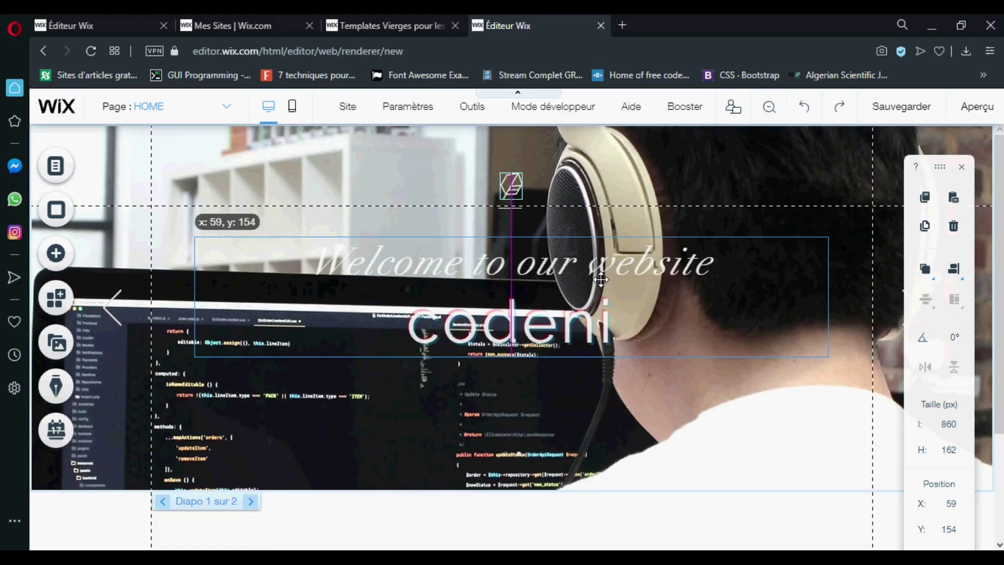
mouse_move(601, 280)
mouse_down()
mouse_move(570, 287)
mouse_move(608, 283)
mouse_move(631, 295)
mouse_move(611, 289)
mouse_move(610, 269)
mouse_move(612, 289)
mouse_move(620, 270)
mouse_move(618, 294)
mouse_move(617, 285)
mouse_move(647, 287)
mouse_move(589, 286)
mouse_move(586, 265)
mouse_move(597, 270)
mouse_up()
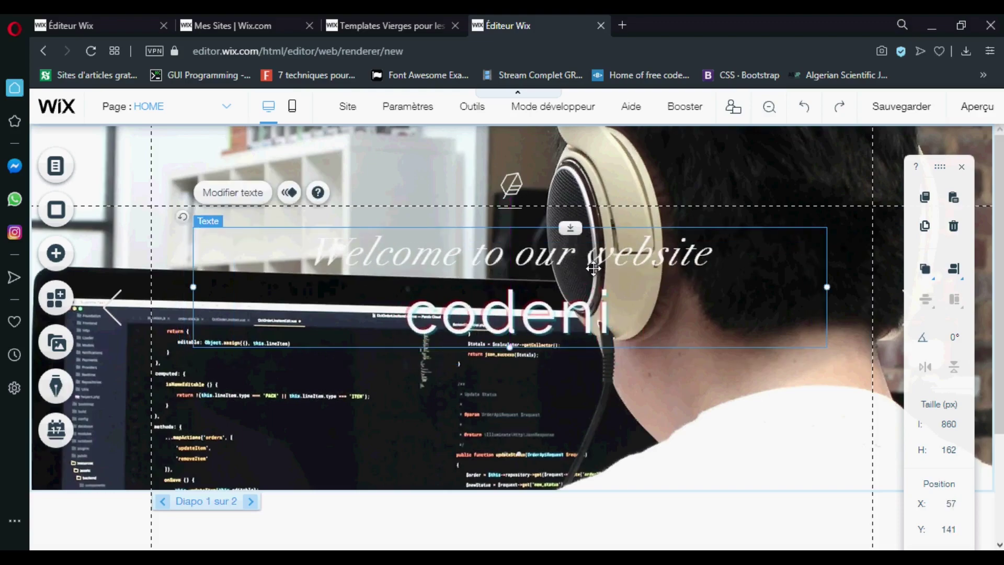
- Select only the line "Welcome to our website" in the slide's text box and color it dark red #8B0000
double_click(601, 317)
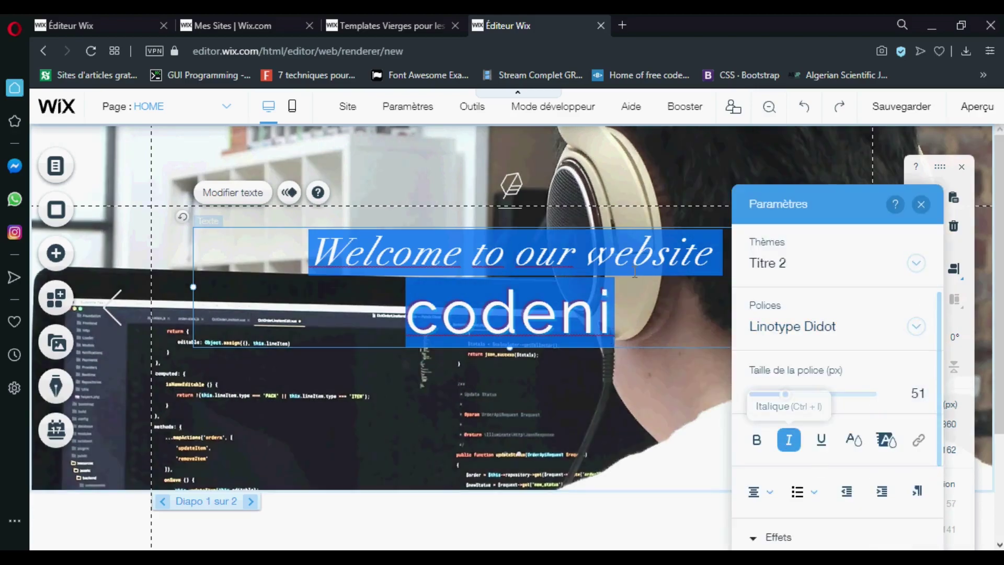
click(706, 254)
drag(709, 255, 230, 264)
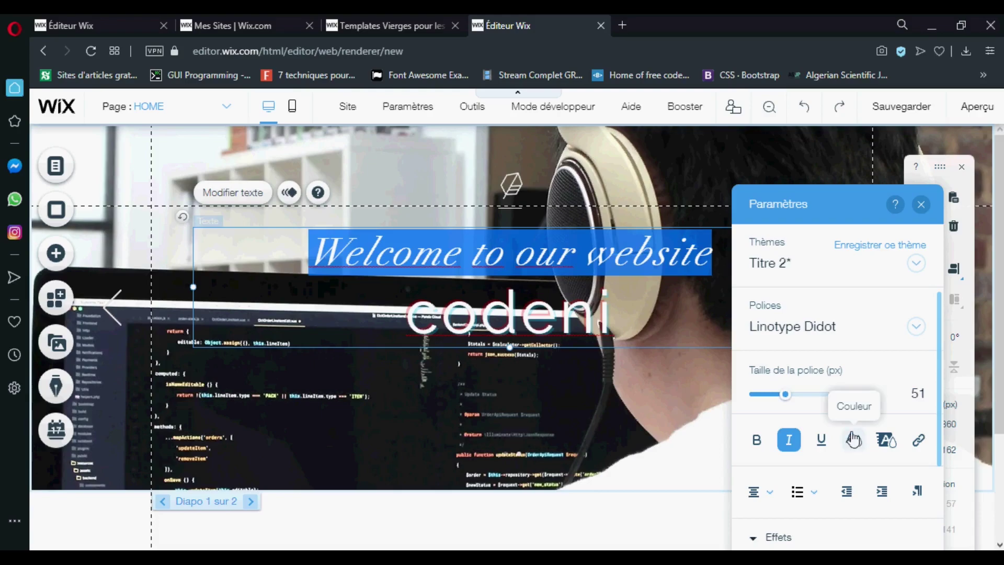
click(852, 440)
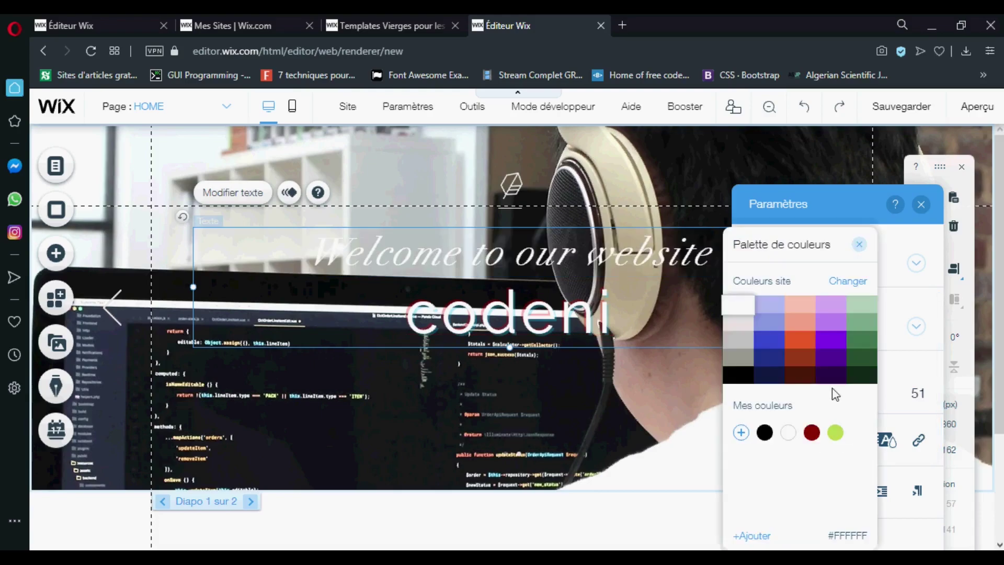
click(788, 433)
click(801, 363)
click(812, 434)
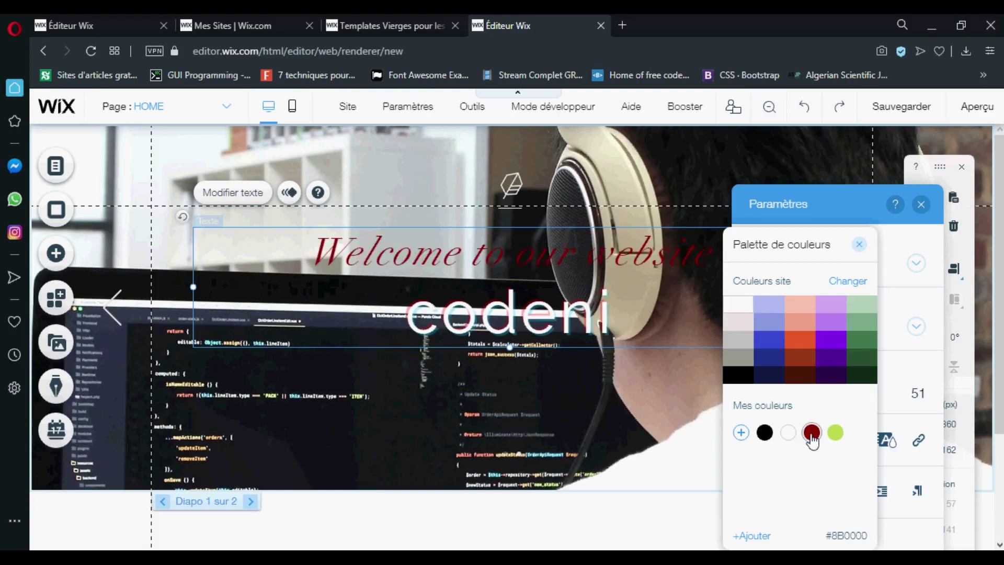
- Add the custom blue #0400FF to the palette for the "Welcome to our website" line and finish editing the text
click(755, 536)
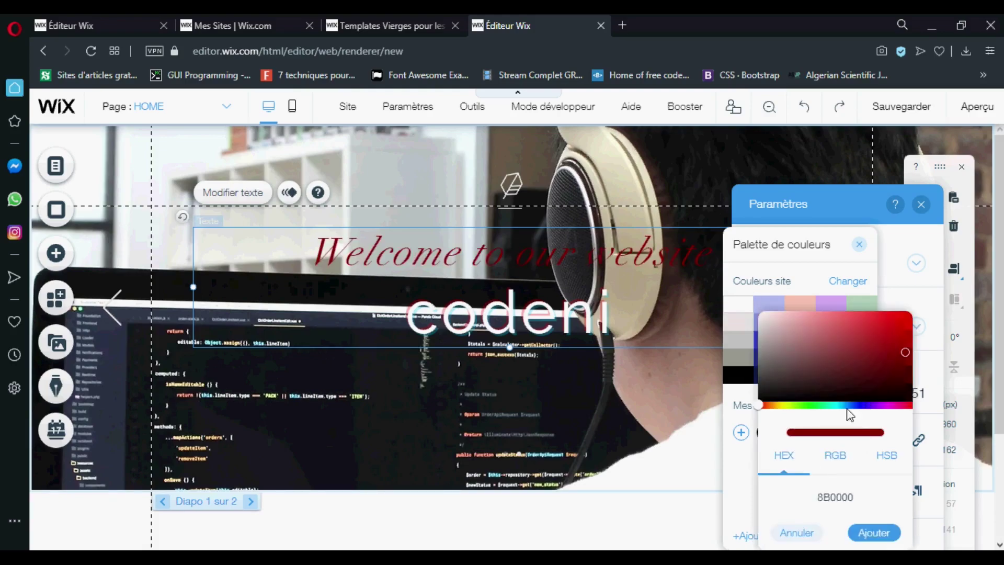
click(831, 406)
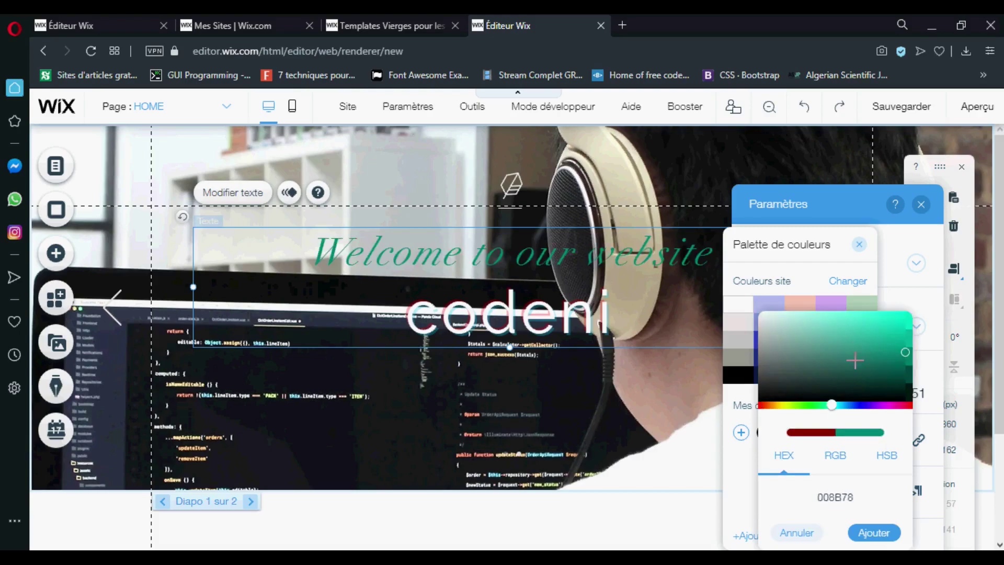
click(855, 361)
click(861, 405)
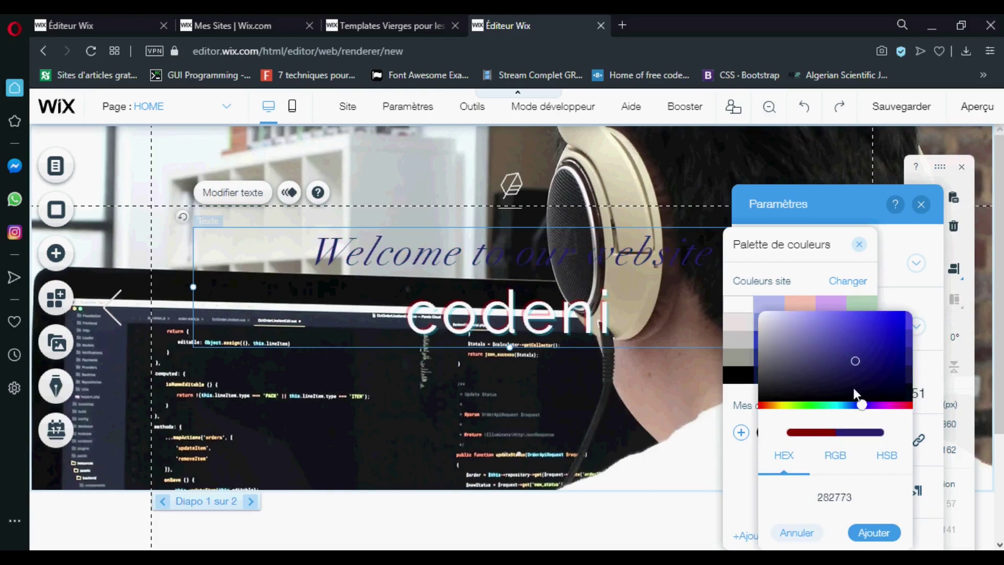
drag(863, 347, 928, 262)
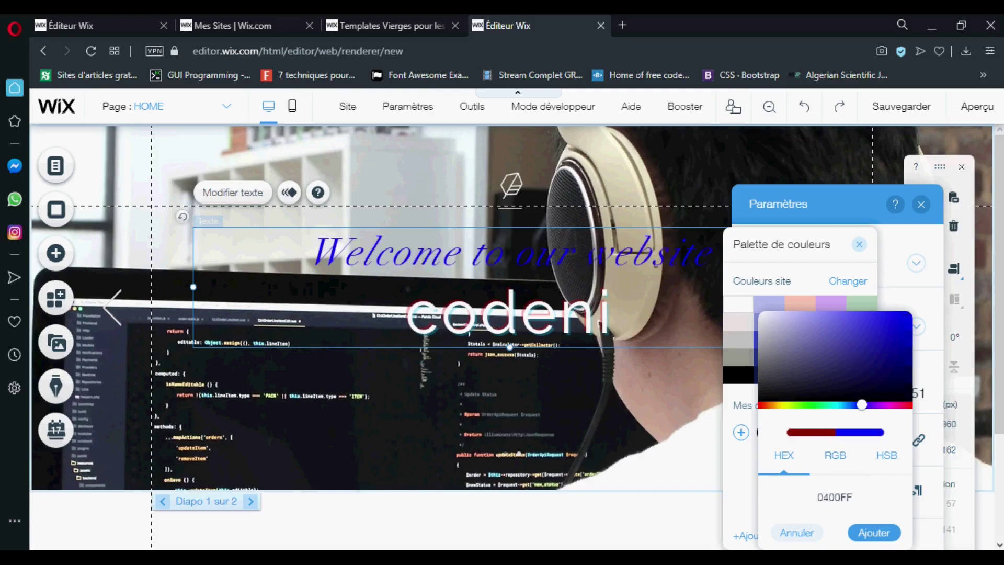
click(870, 534)
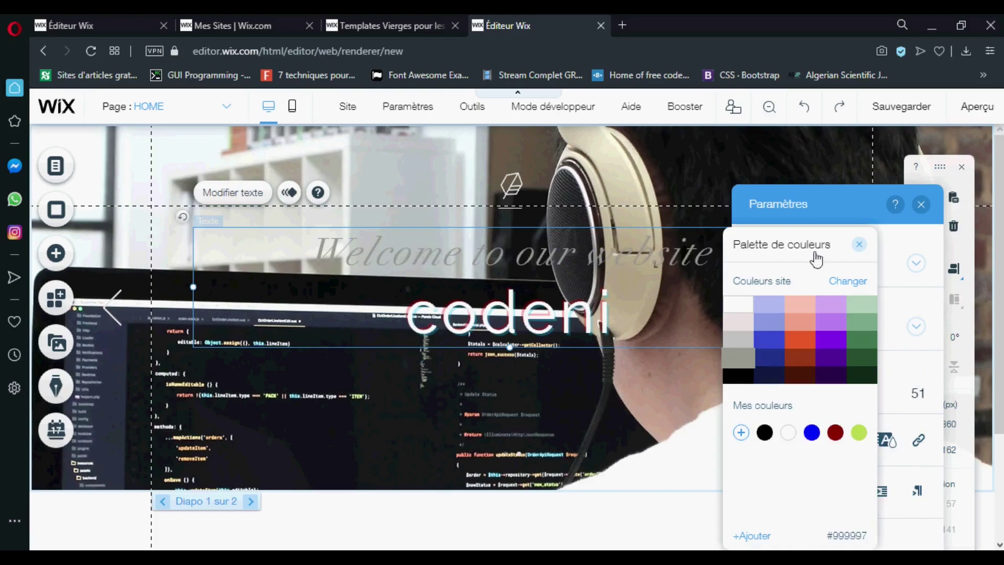
click(859, 245)
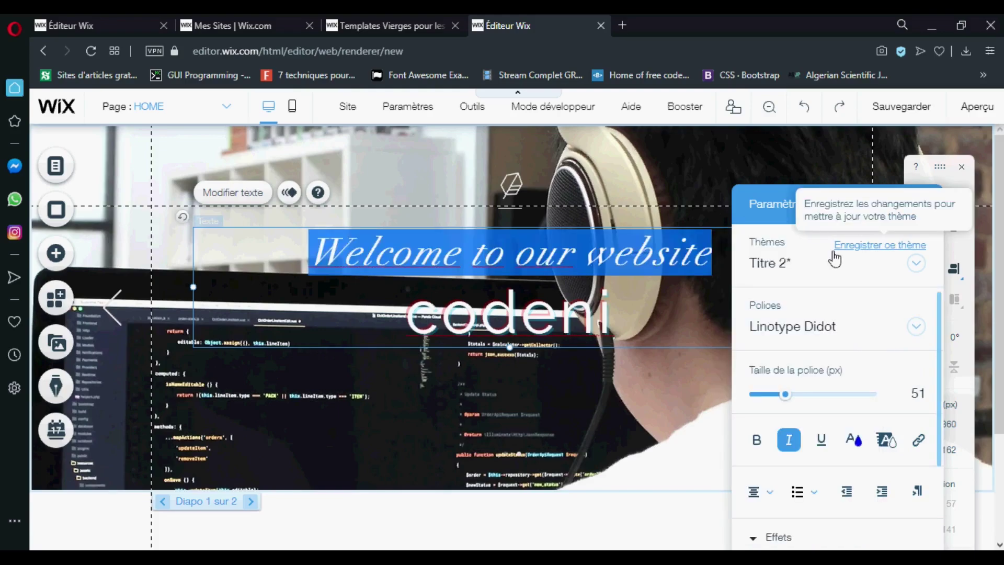
click(595, 384)
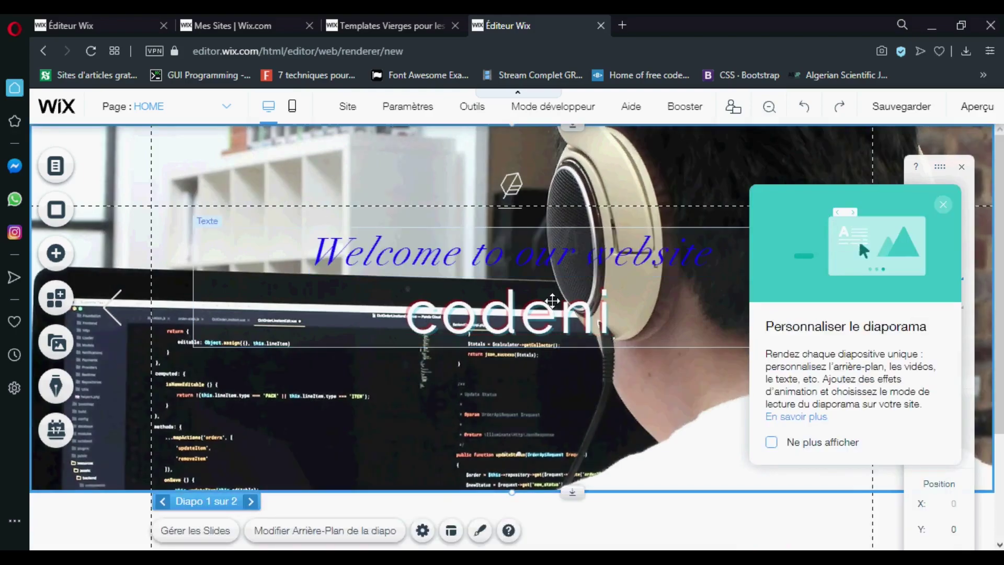
click(944, 204)
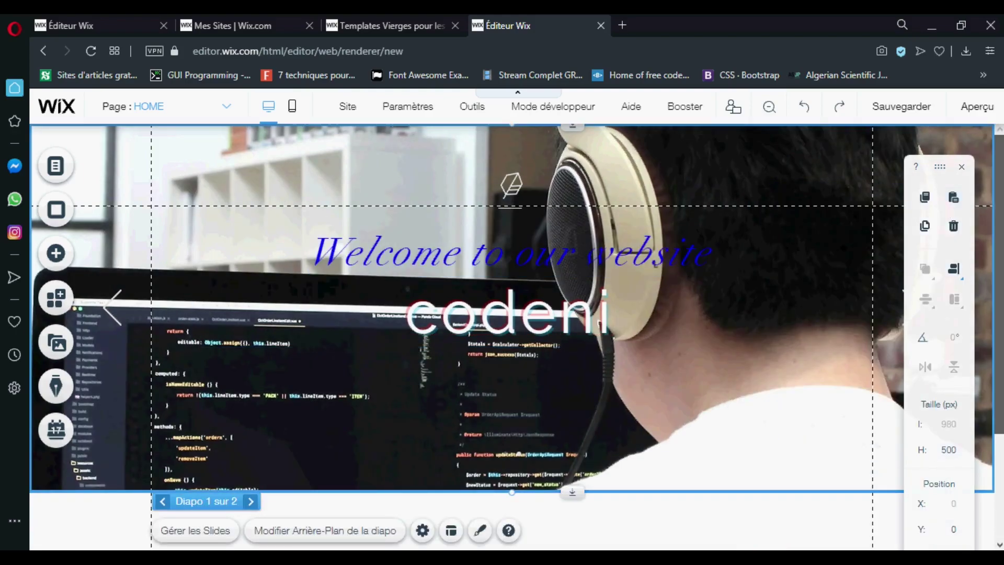
- Save the site under a free Wix.com domain with the address ending "tutoriell", without publishing it
drag(1000, 205, 1001, 214)
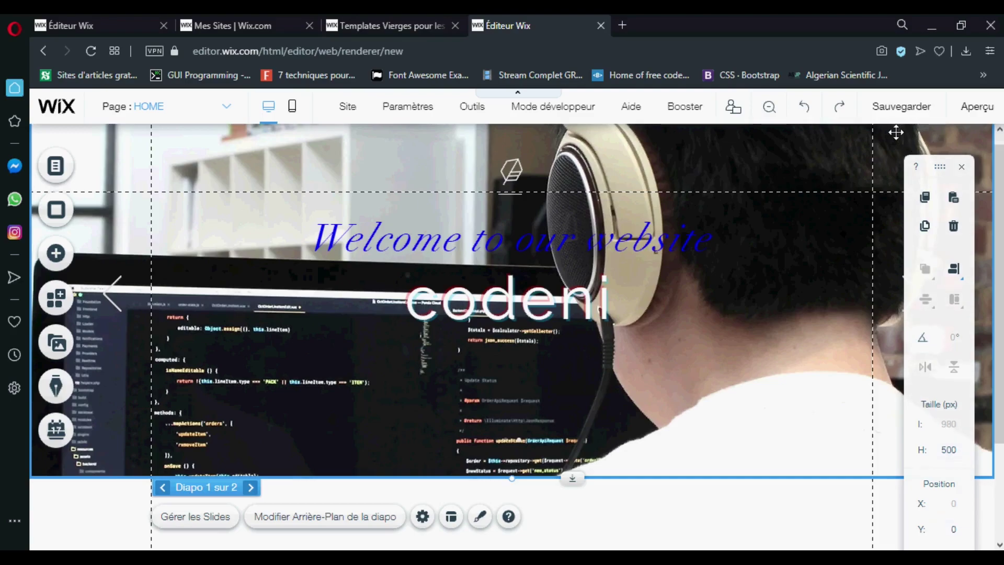
click(889, 114)
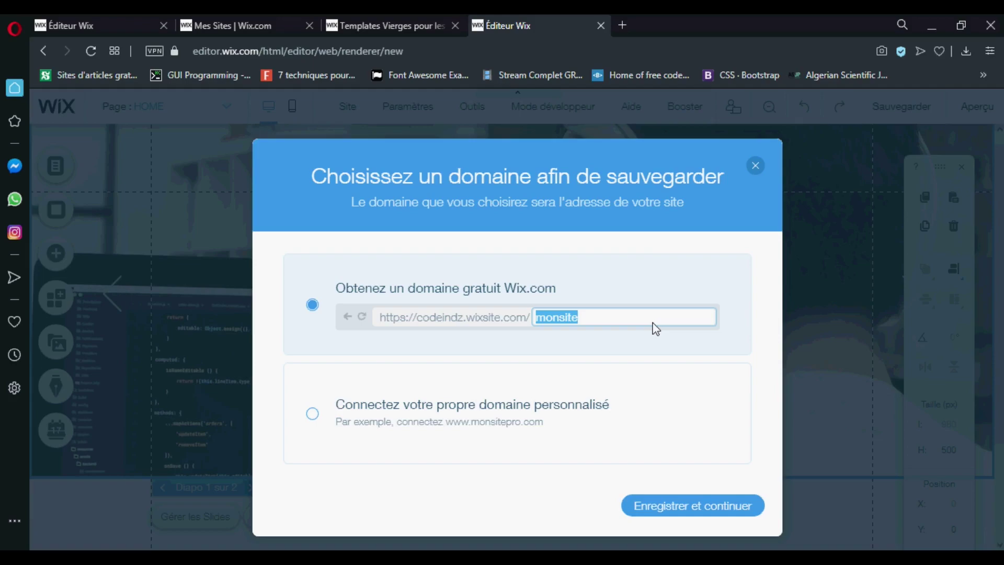
text(tu)
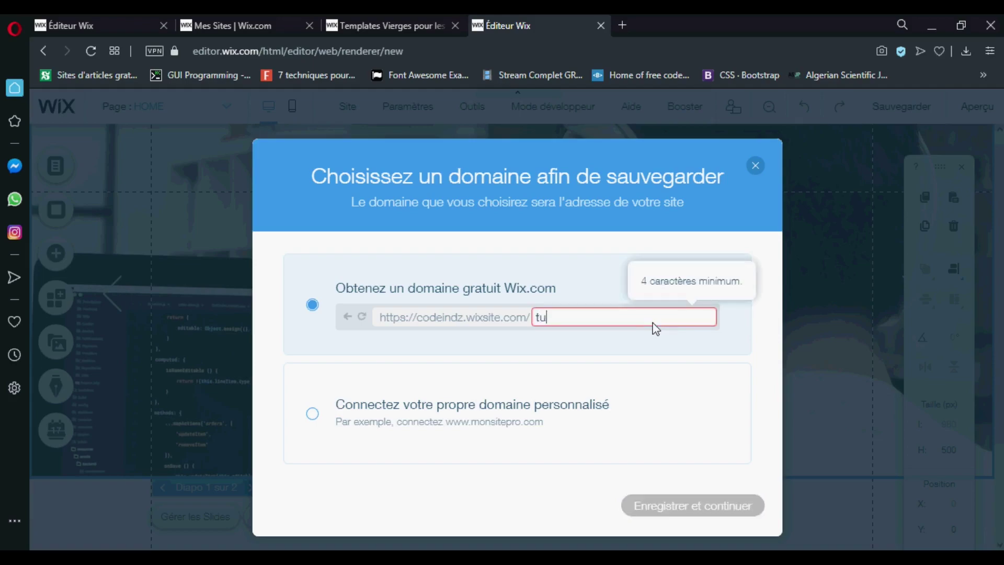
text(torie)
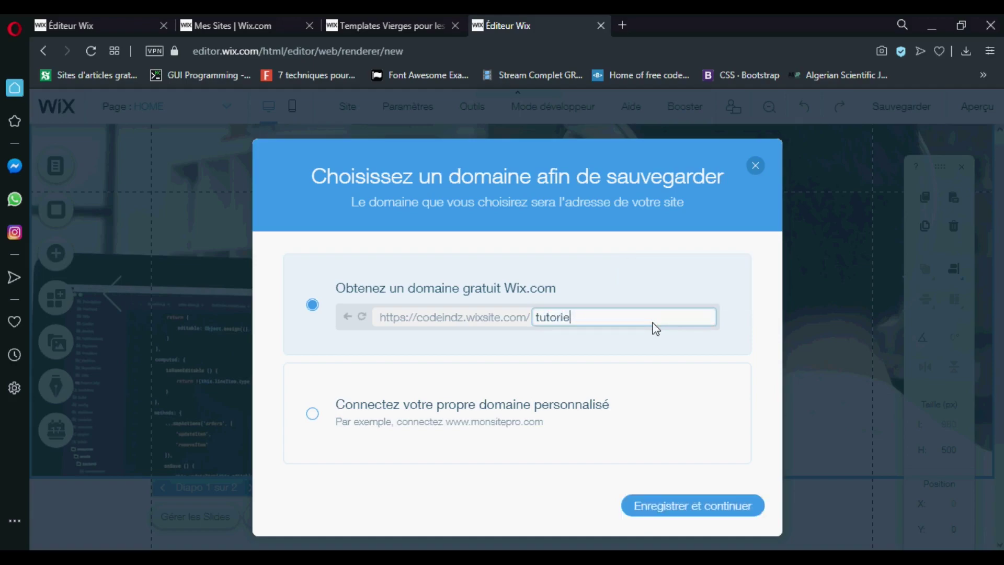
text(lk)
key(BackSpace)
text(l)
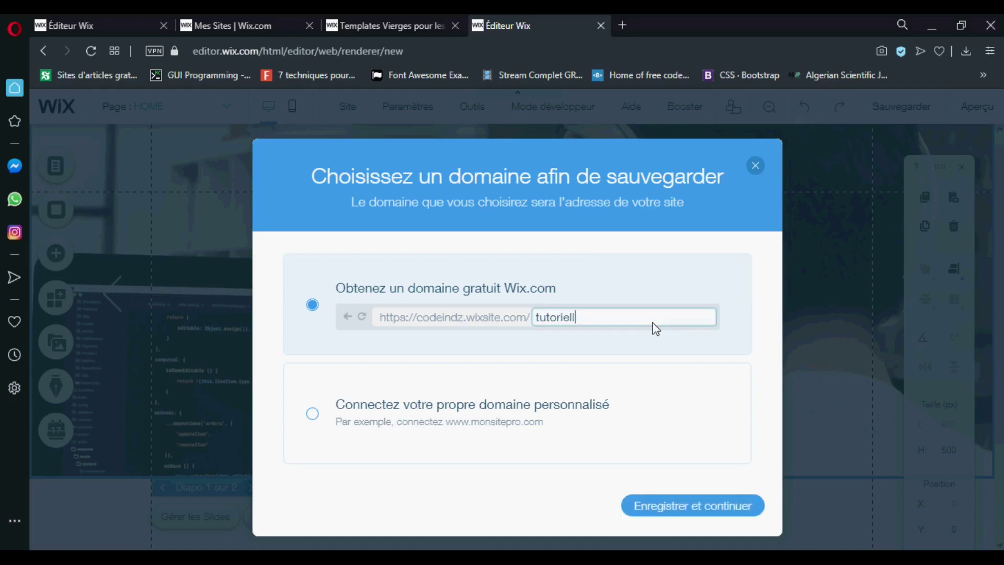
click(662, 511)
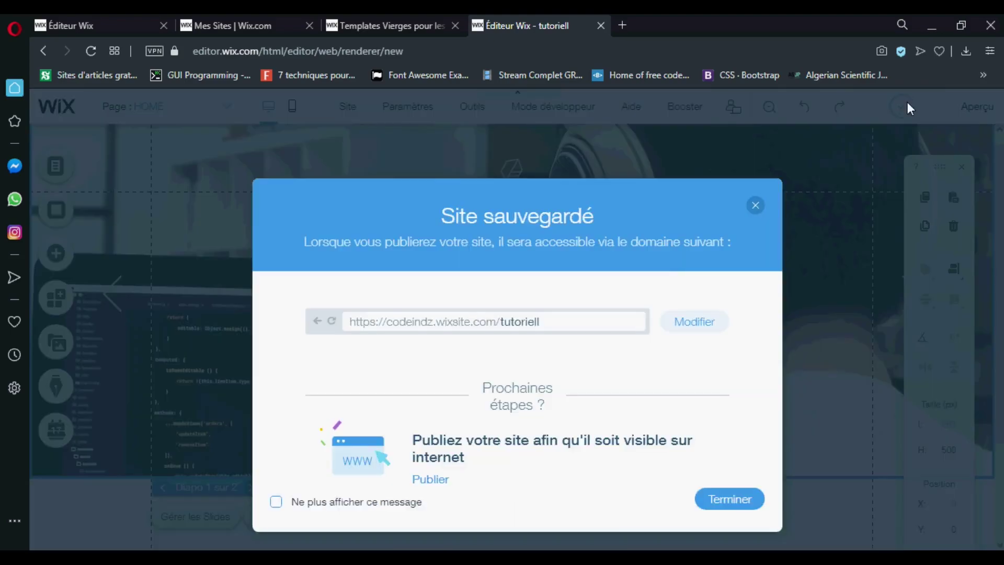
click(716, 501)
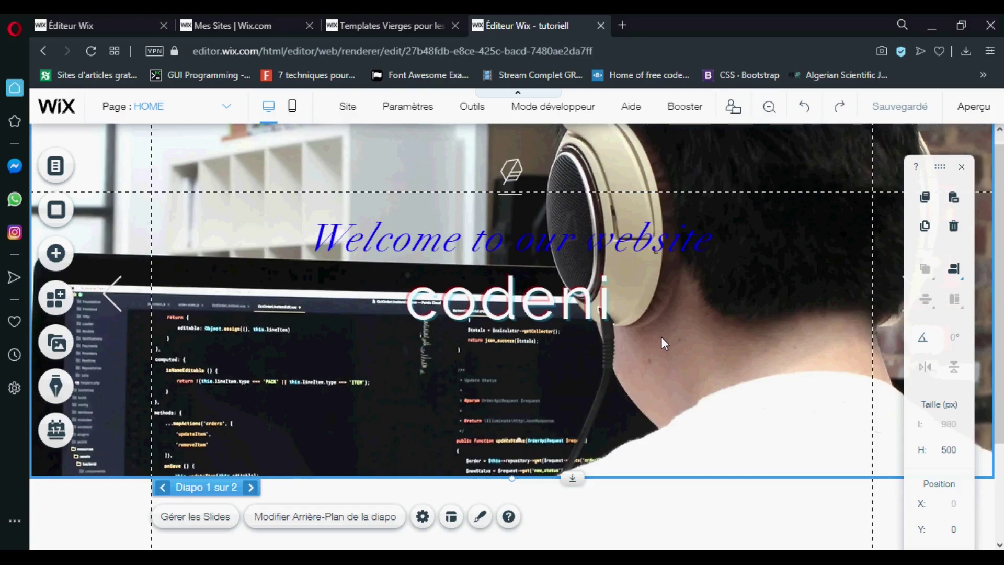
- Switch the slideshow to its second slide, Diapo 2
click(209, 518)
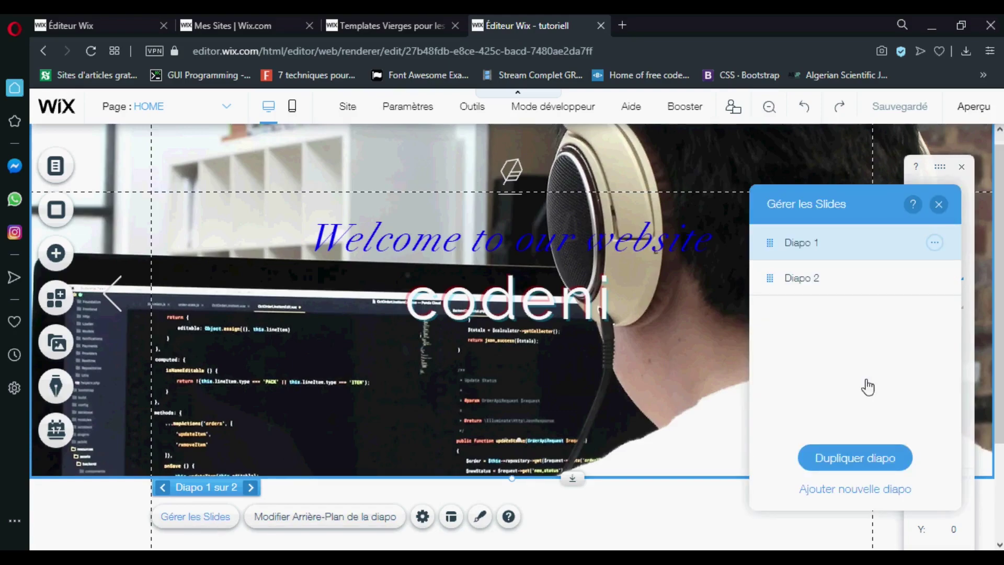
click(934, 285)
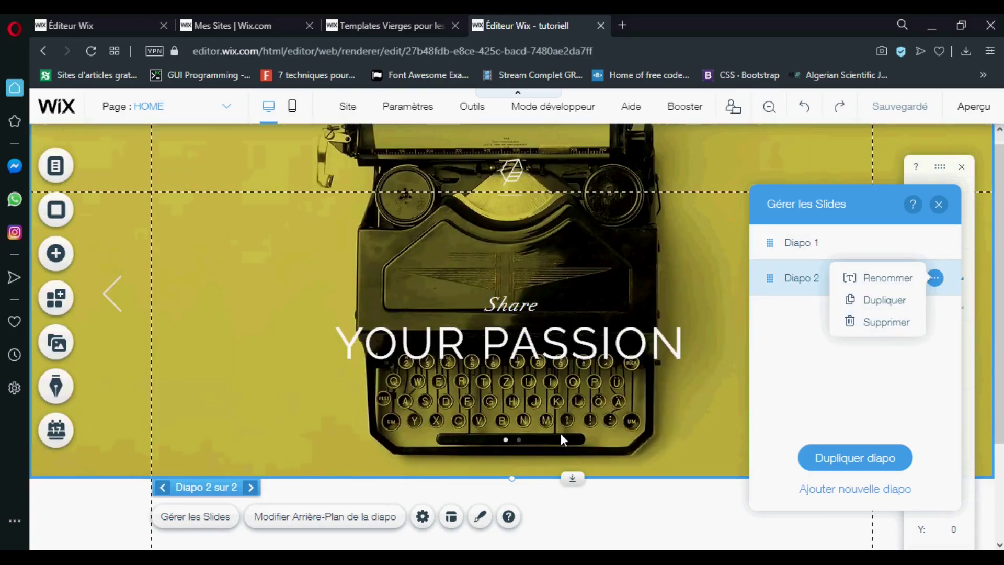
click(561, 435)
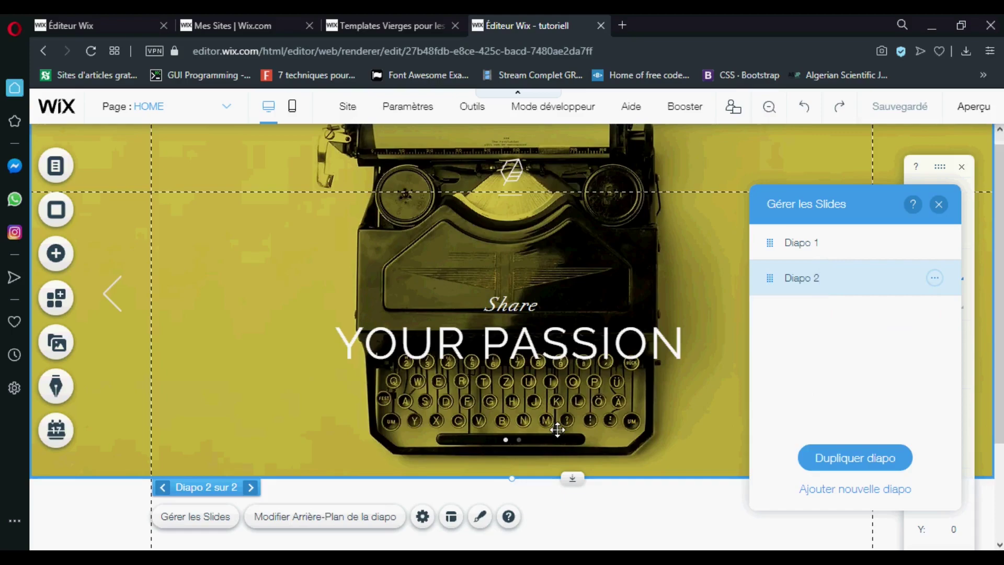
- Upload 8541.jpg from the computer and set it as the second slide's background image
click(275, 524)
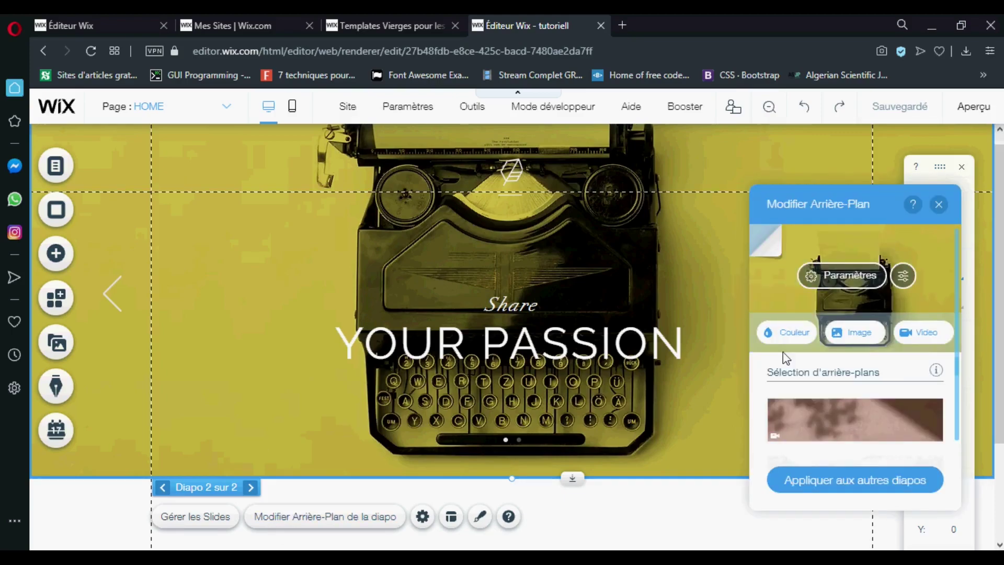
click(853, 334)
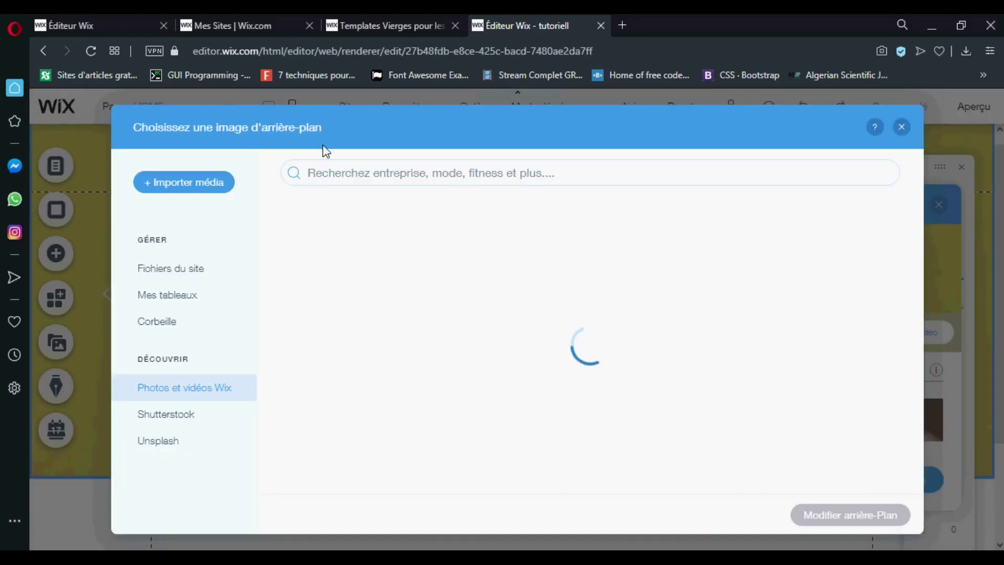
click(202, 191)
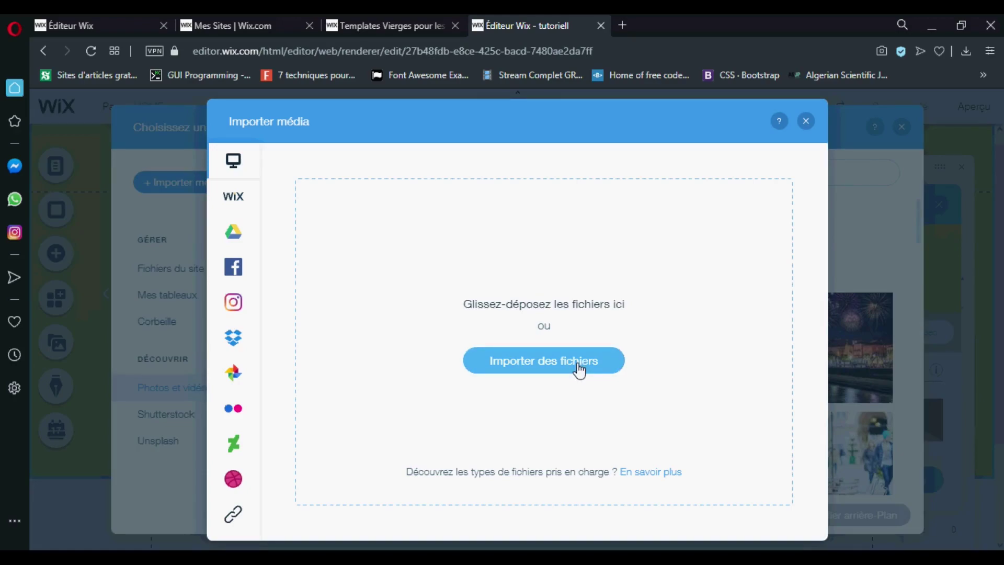
click(577, 363)
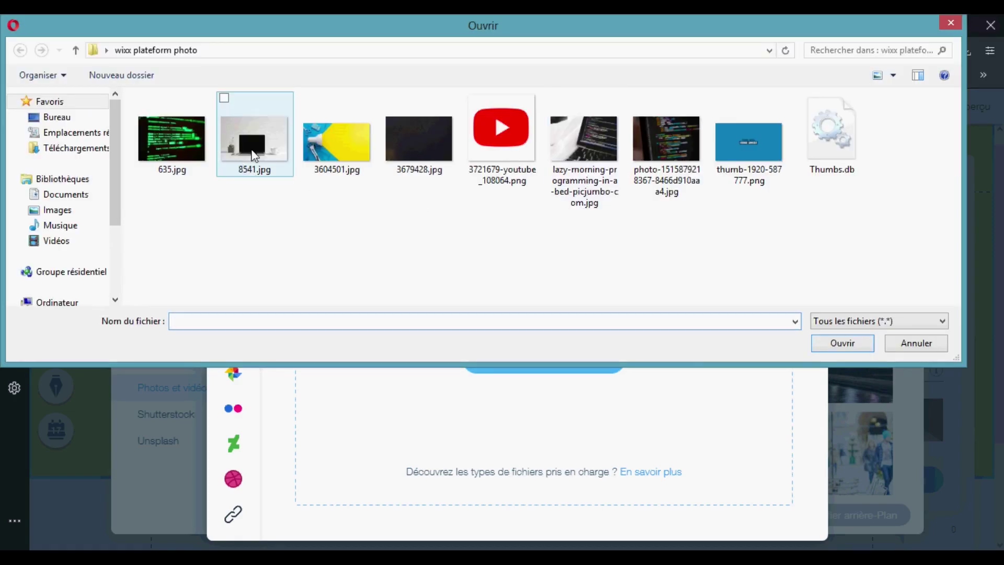
double_click(241, 165)
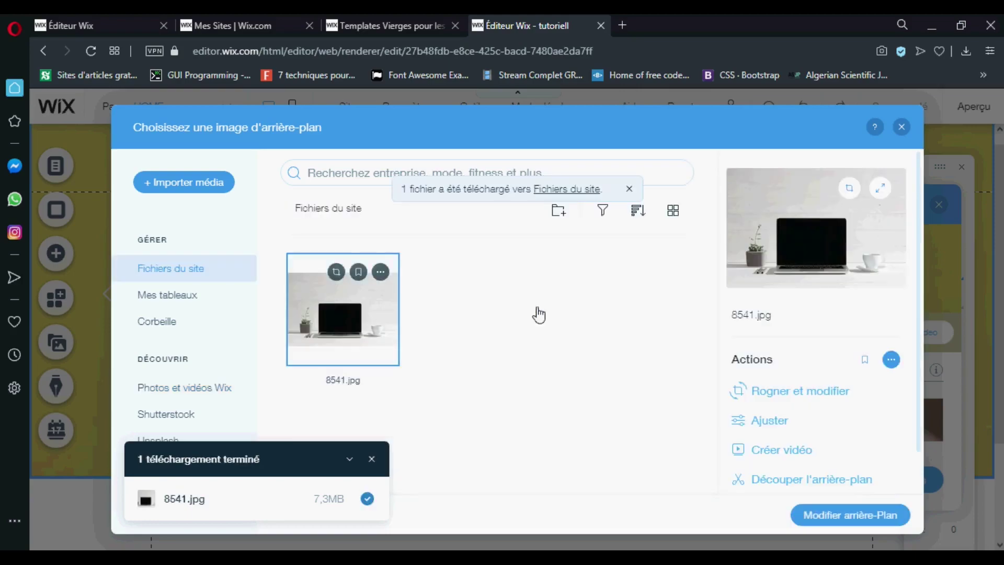
click(851, 515)
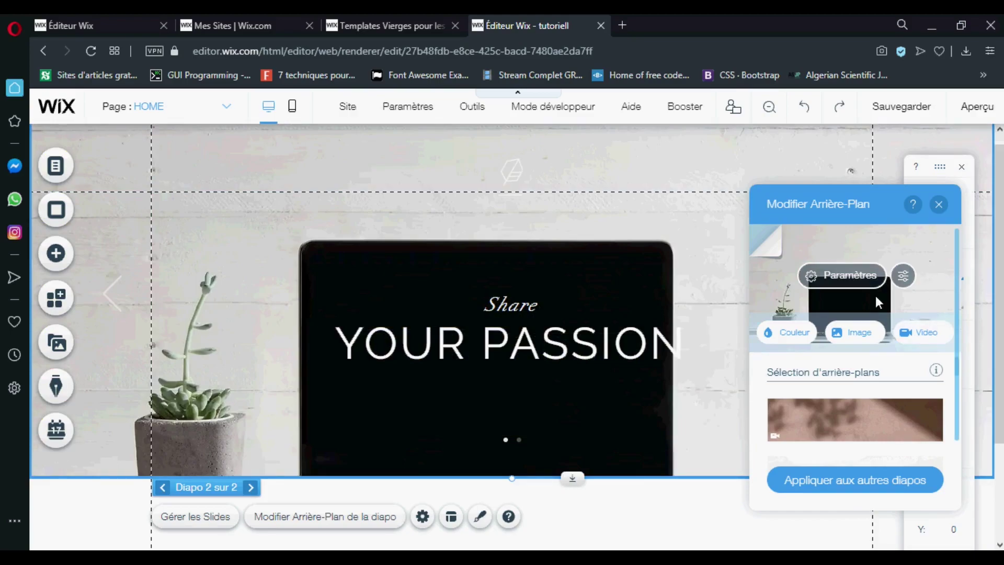
- Set the image position of the second slide's background to bottom center and close the image settings
click(902, 275)
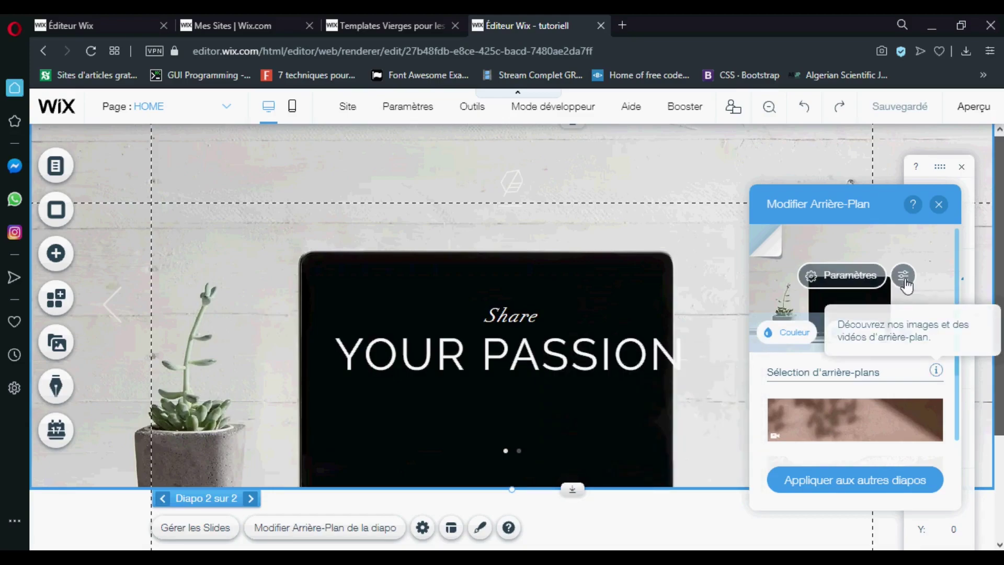
click(855, 278)
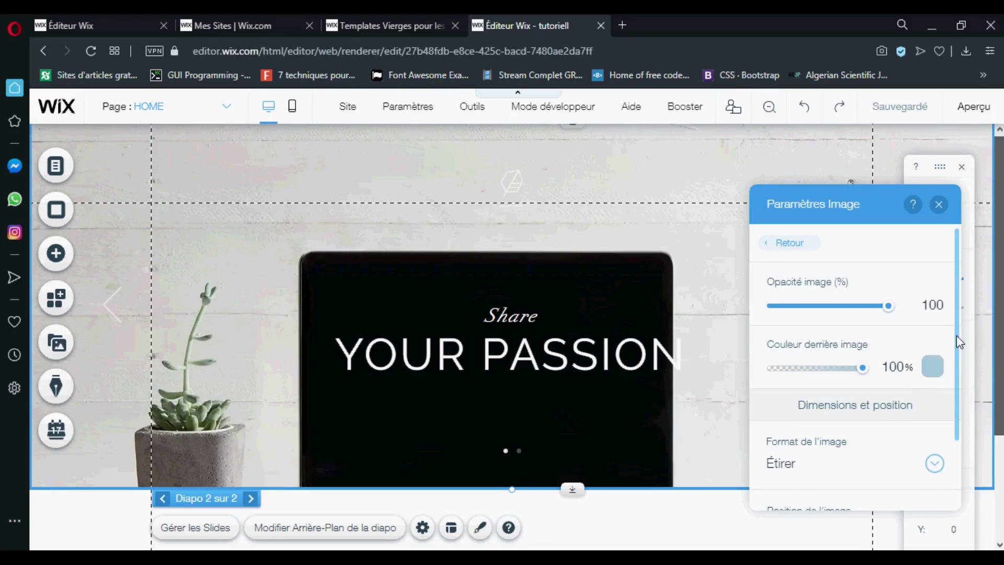
drag(956, 335, 952, 376)
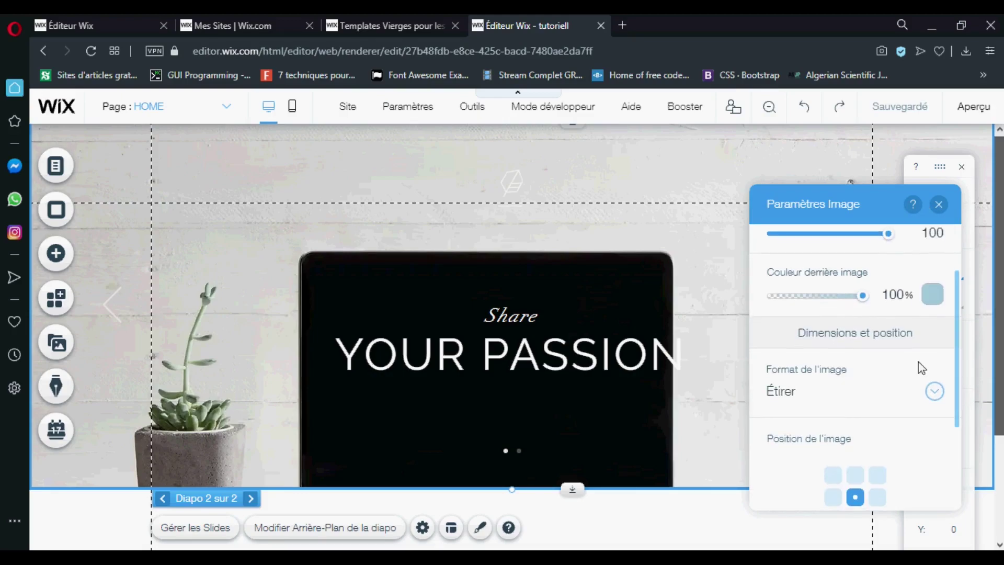
scroll(957, 380, down, 5)
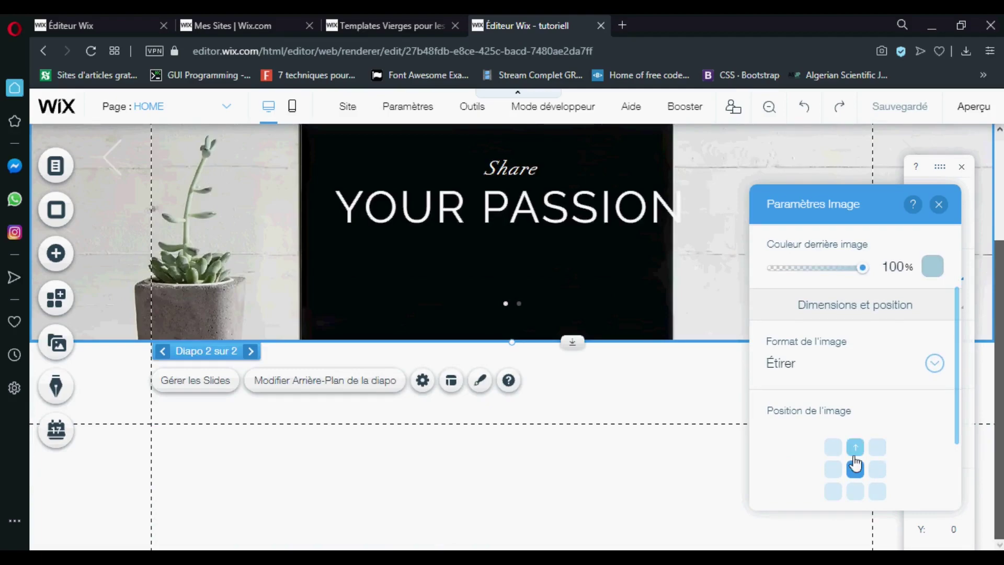
click(858, 499)
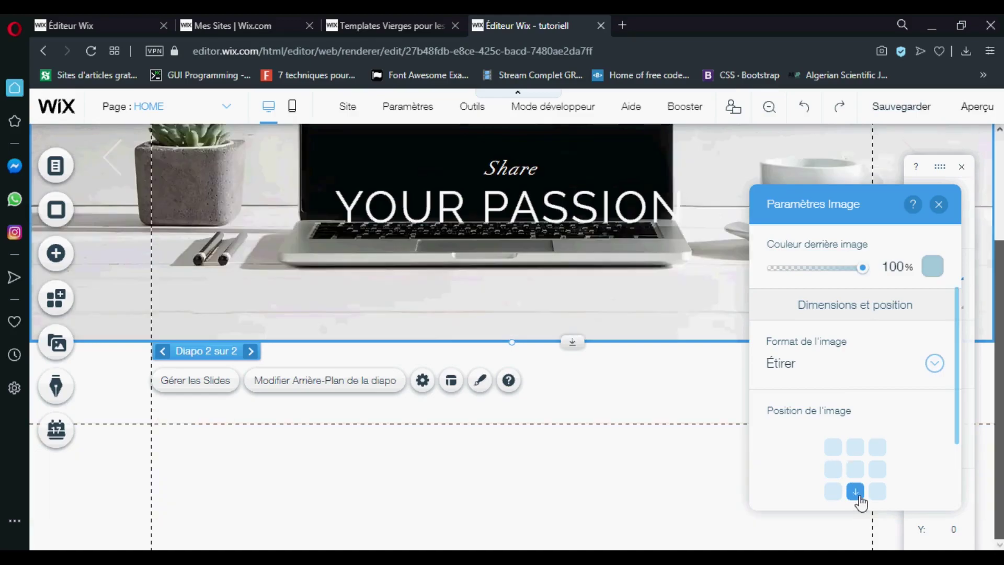
scroll(987, 196, up, 3)
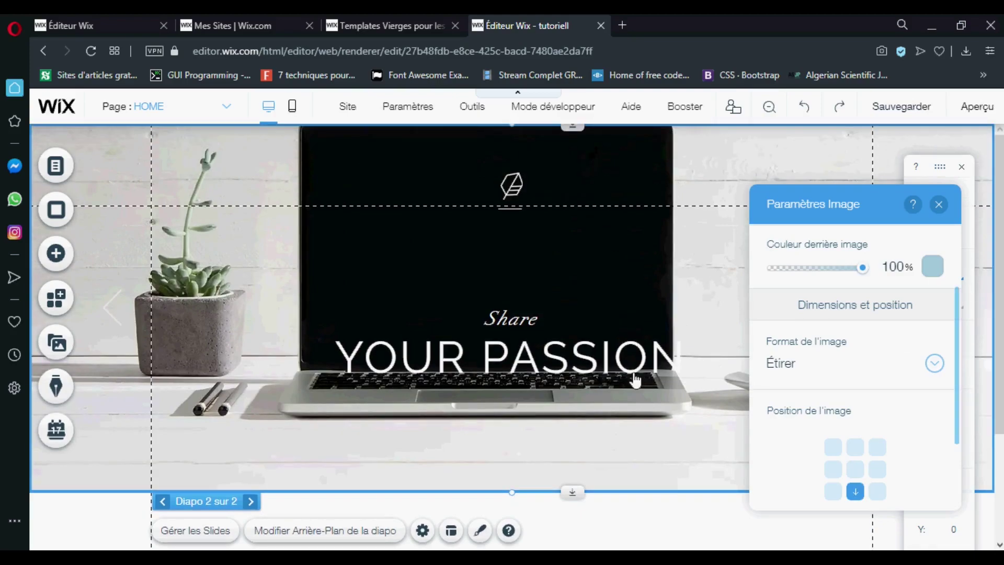
click(938, 204)
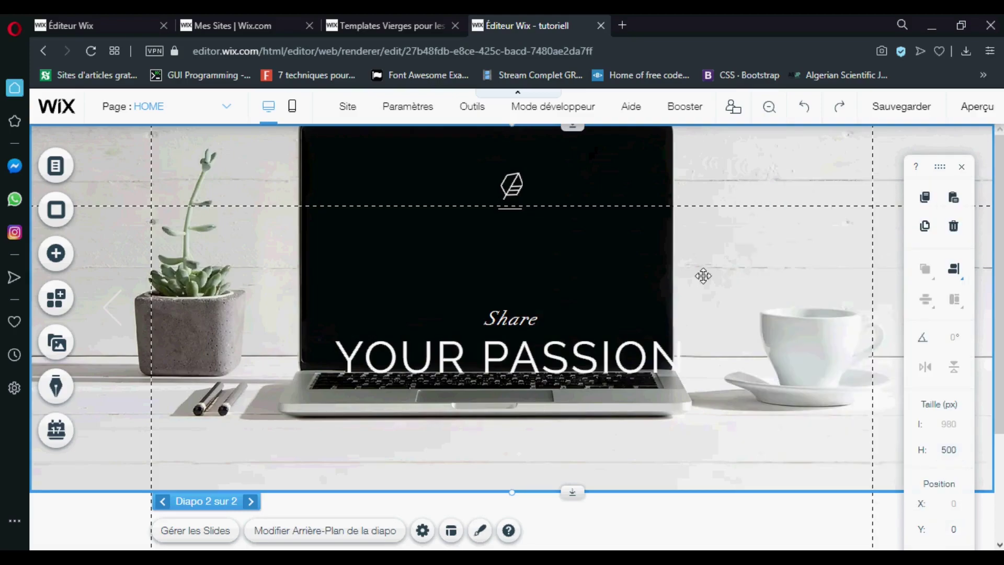
- Replace the second slide's heading text with the quote "you don't need to be a genuis to create a website", breaking the line before "a website"
click(437, 339)
double_click(570, 377)
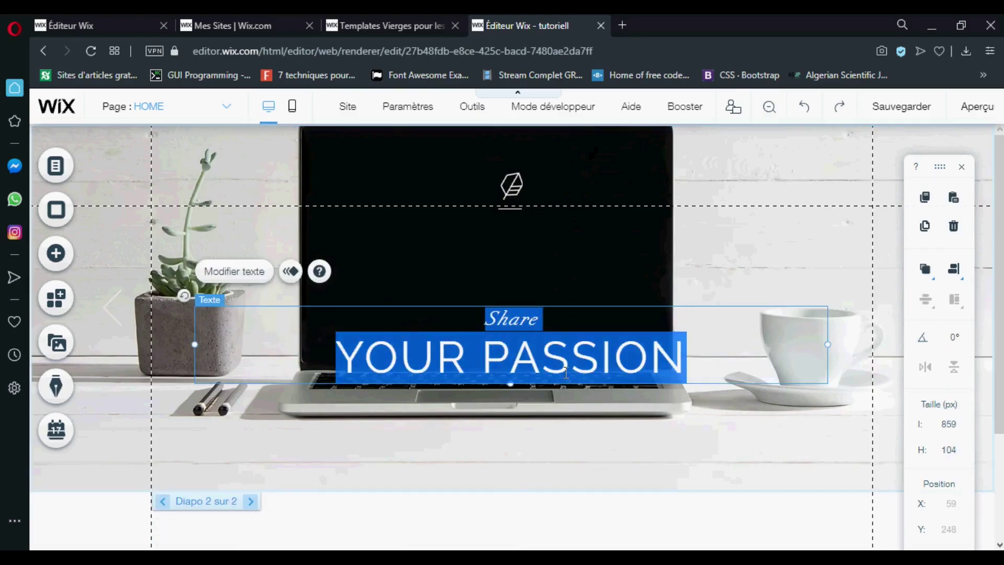
key(BackSpace)
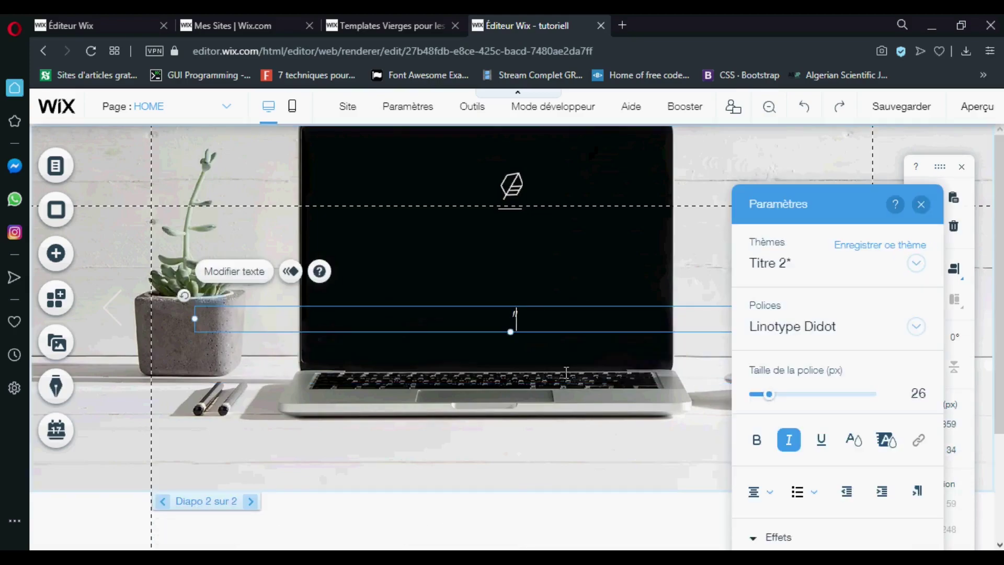
text("n)
key(BackSpace)
key(BackSpace)
text("you don't need to be a genuis to)
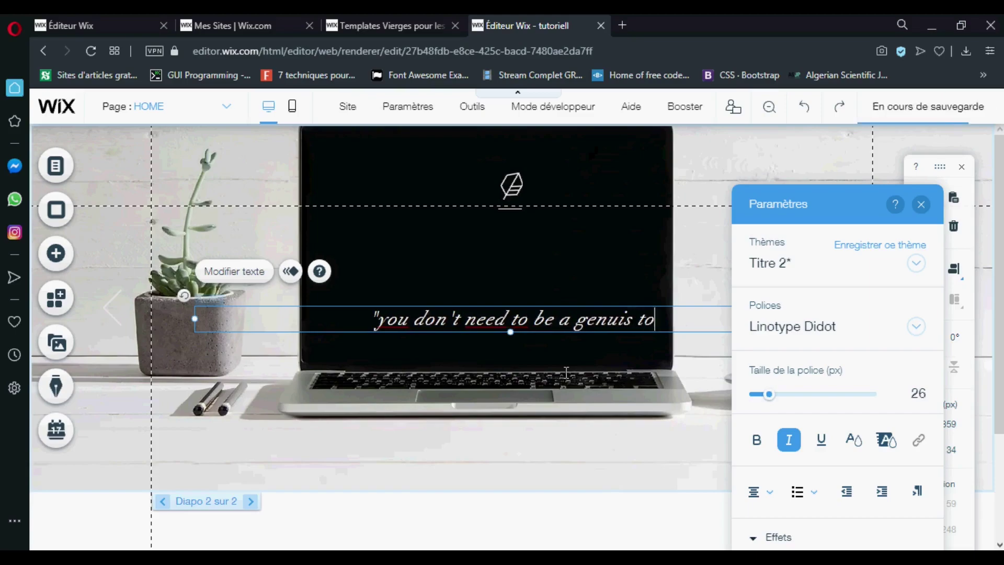
text( create a website)
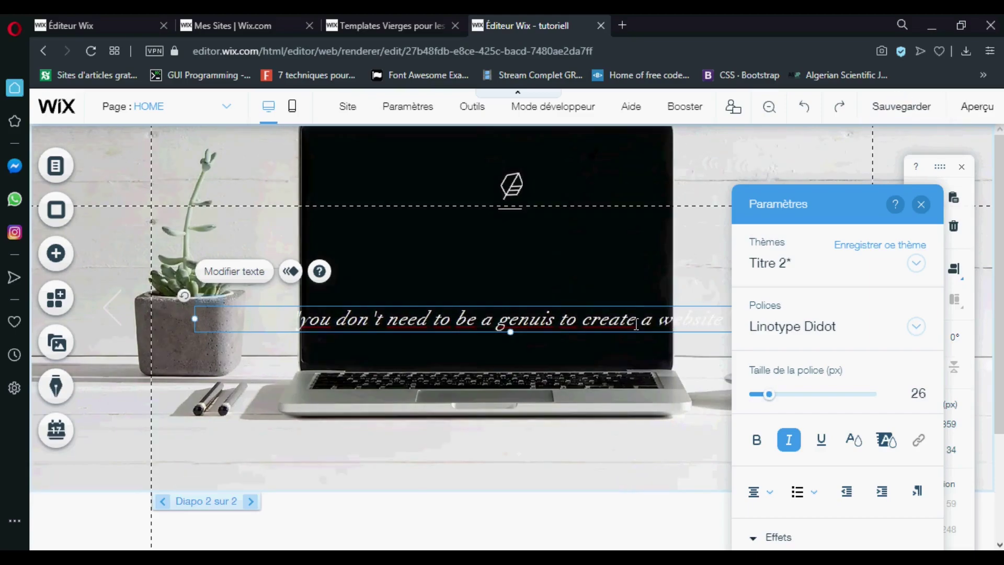
click(636, 323)
key(Return)
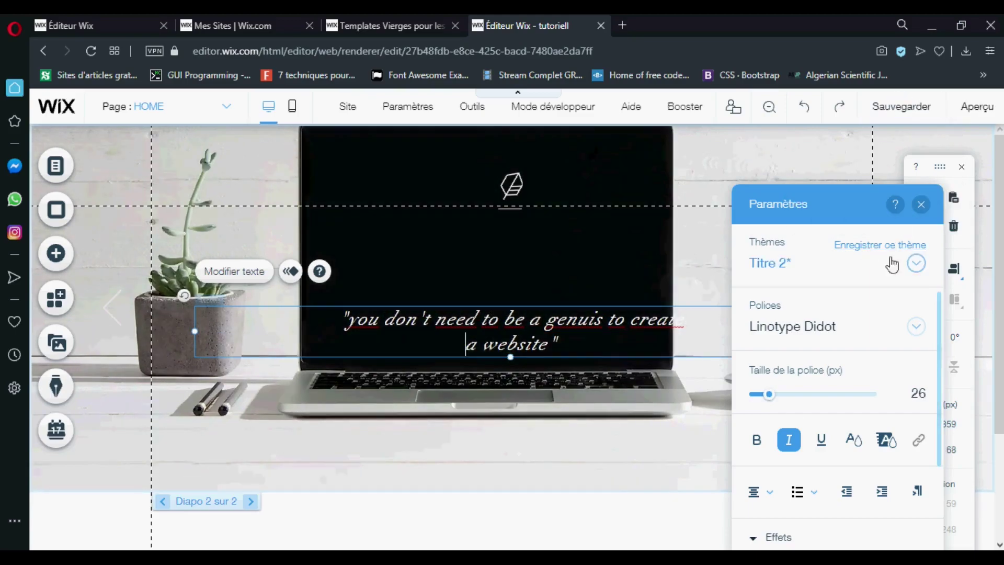
- Reduce the quote's font size to 22 px and move its text box up to about X 23, Y 156 on the laptop screen
key(ctrl+a)
mouse_move(768, 394)
mouse_down()
mouse_move(795, 397)
mouse_move(763, 402)
mouse_up()
click(558, 262)
drag(527, 321, 502, 259)
double_click(530, 270)
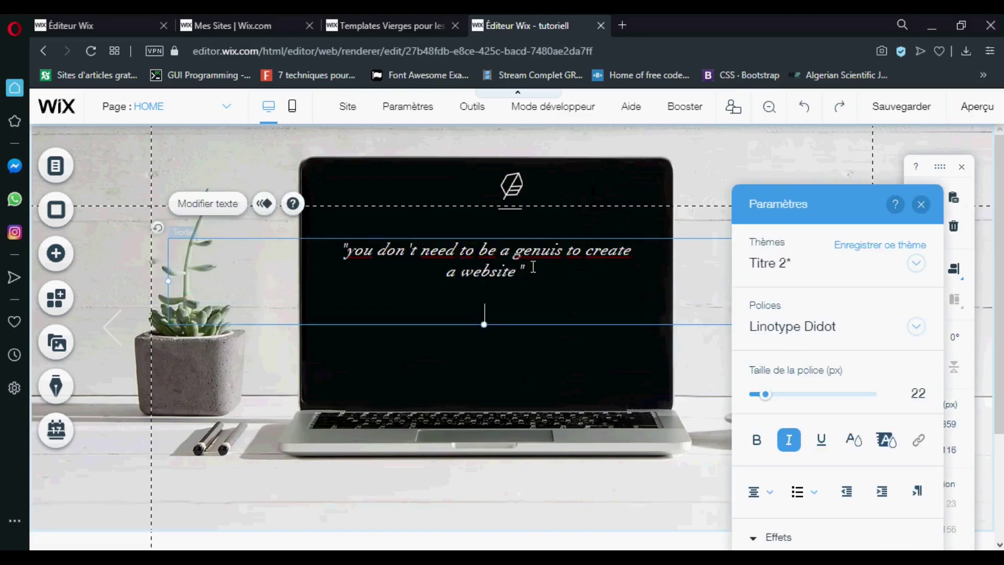
click(462, 354)
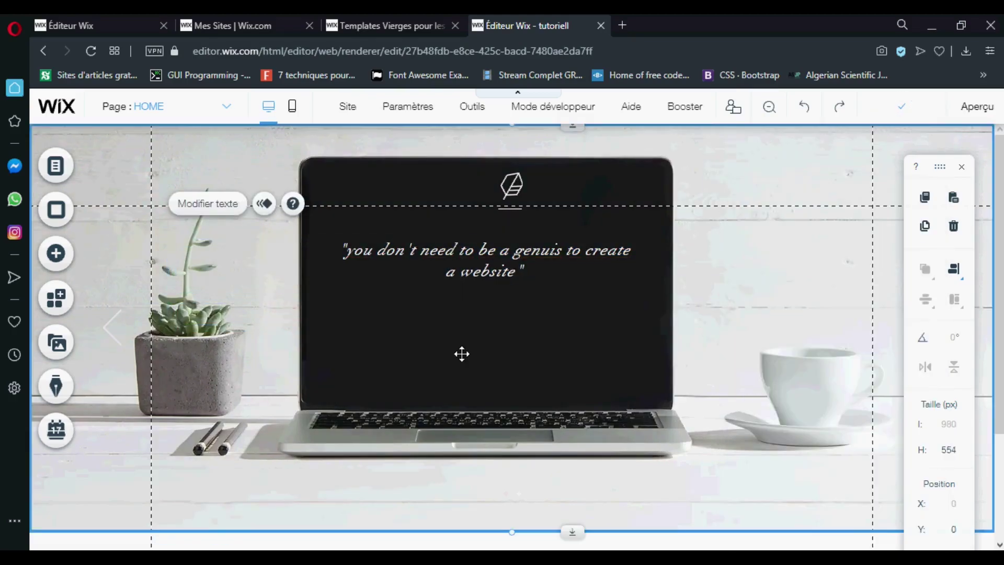
- Add the 3D-style blue button from the assorted buttons to the second slide, below the quote
click(58, 254)
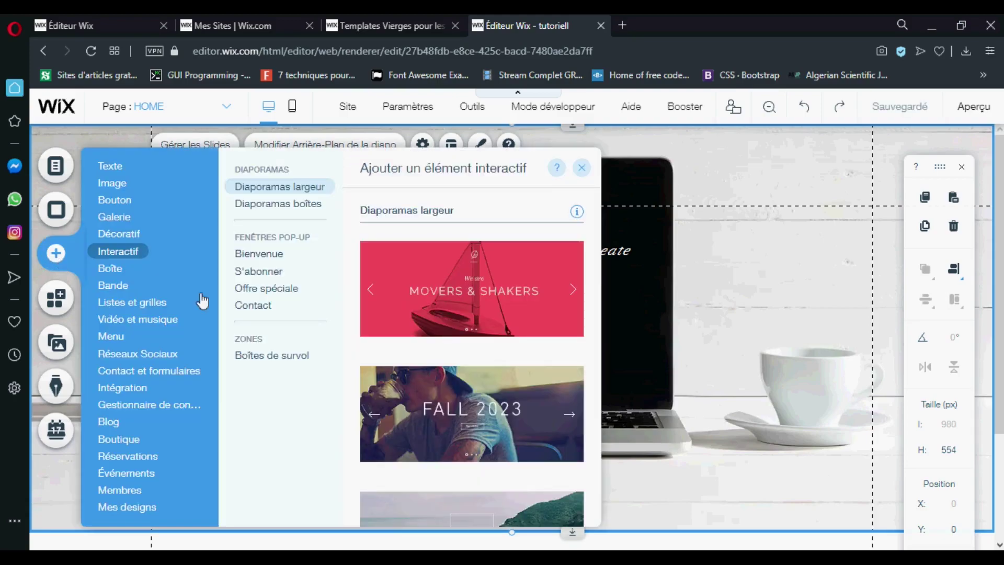
click(121, 286)
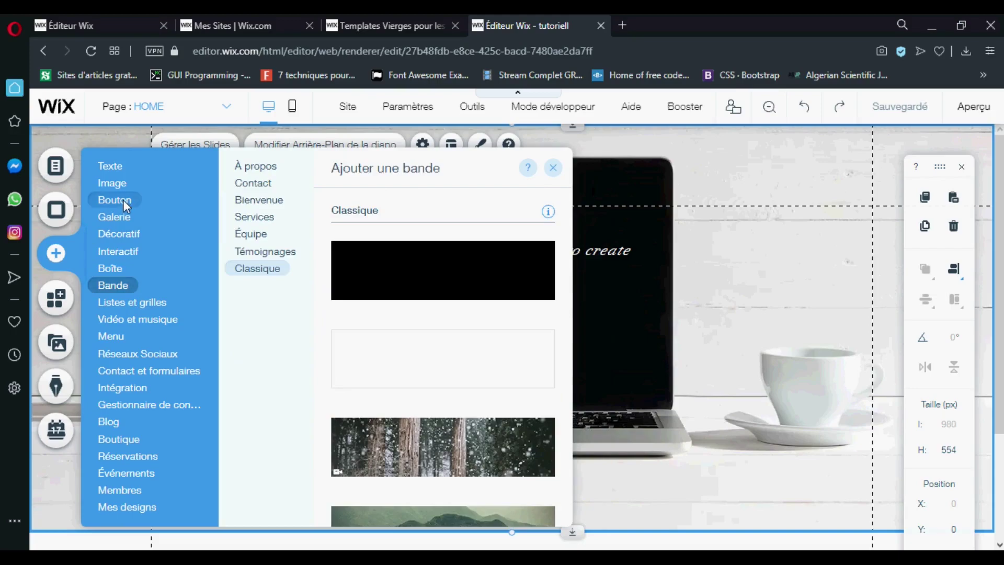
mouse_move(119, 205)
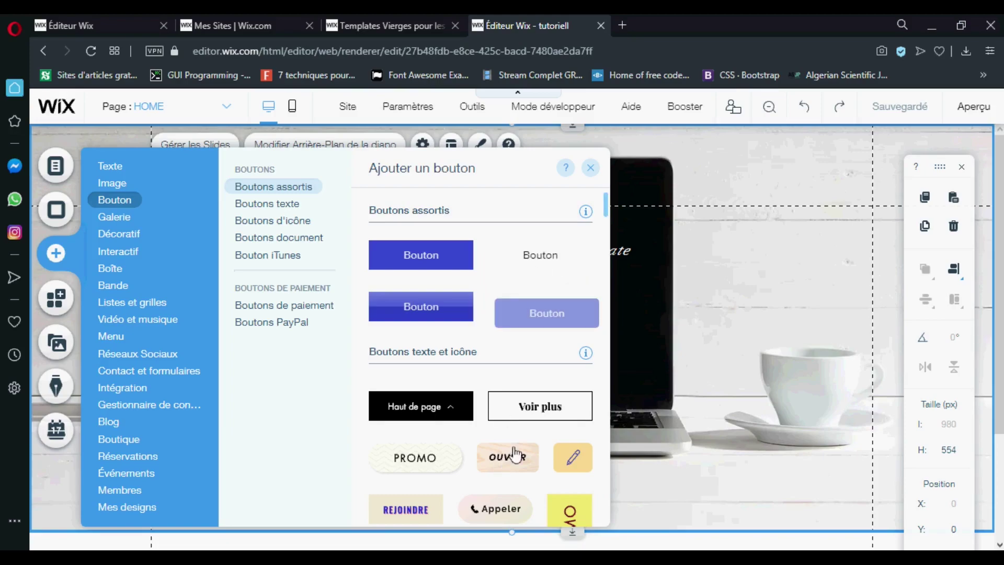
click(541, 324)
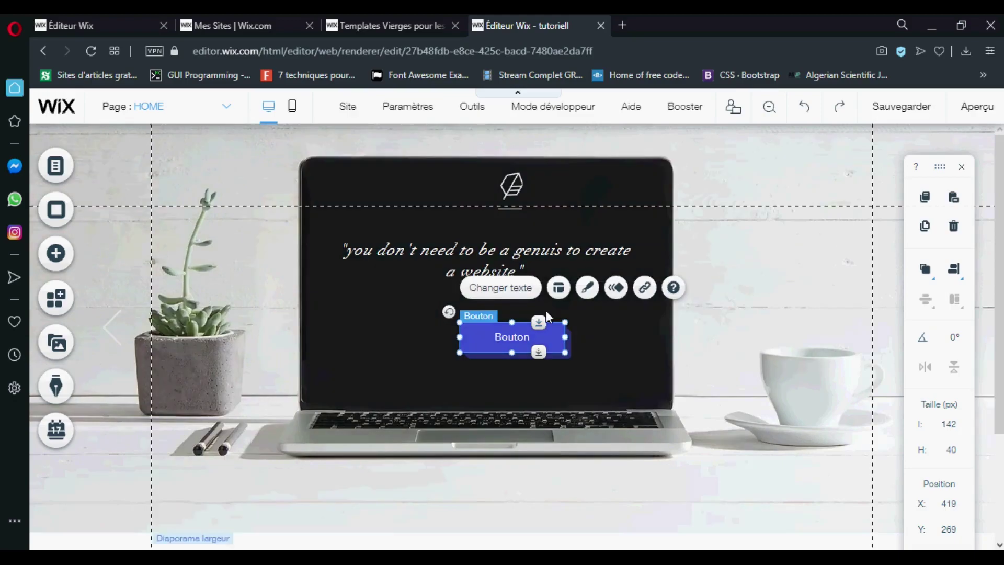
- Set the new button's text to "youtube channel"
click(587, 288)
click(656, 398)
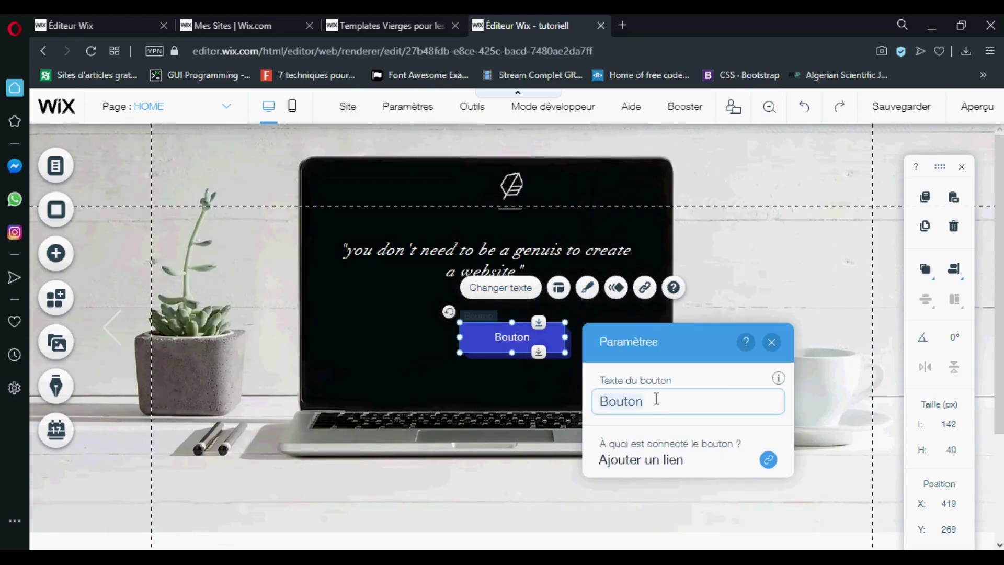
text(youtube channel)
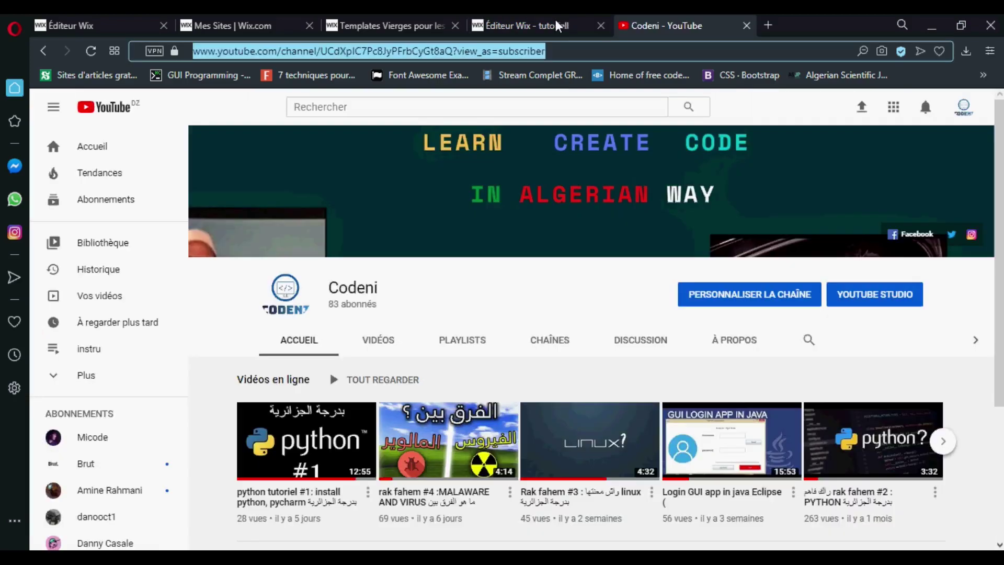
- Link the button to the Codeni YouTube channel's web address, opening in a new window
click(556, 20)
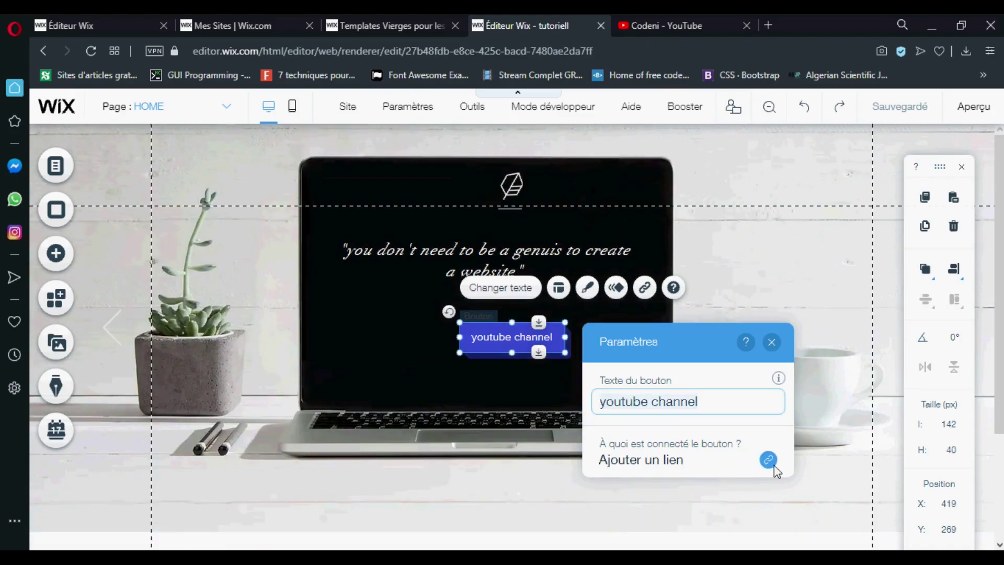
click(768, 460)
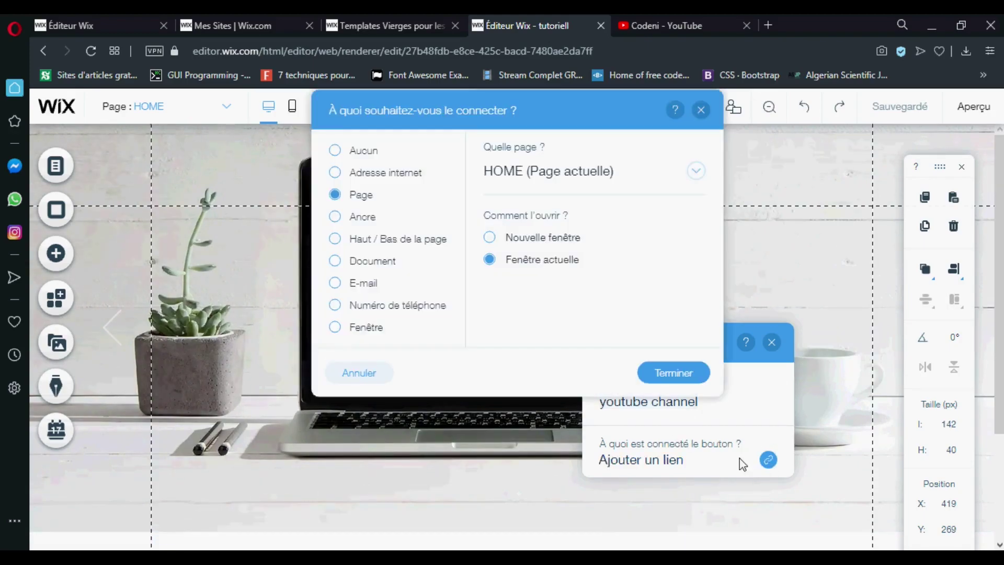
click(376, 182)
key(ctrl+v)
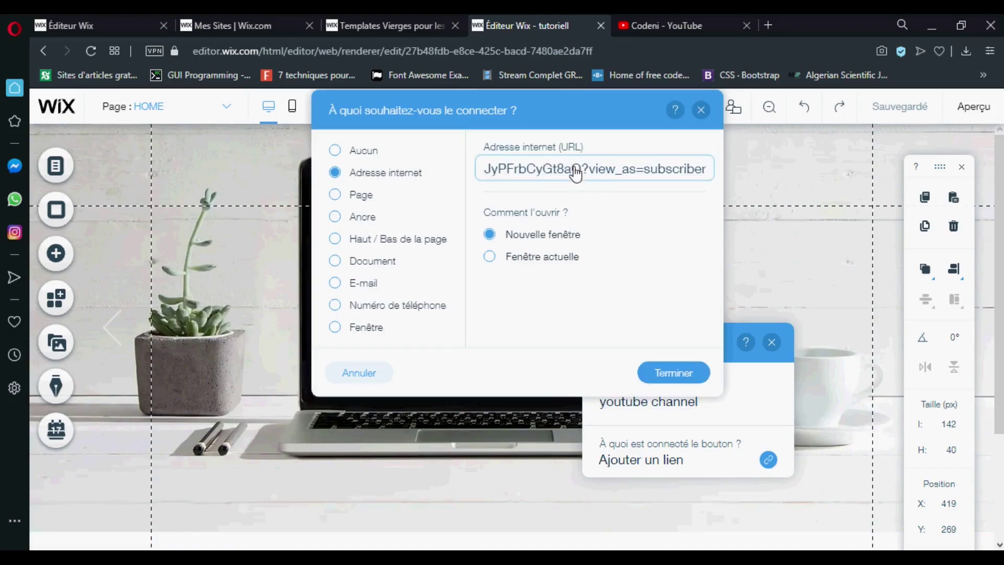
click(670, 373)
- Customize the button's design by setting its background color to dark blue
click(588, 291)
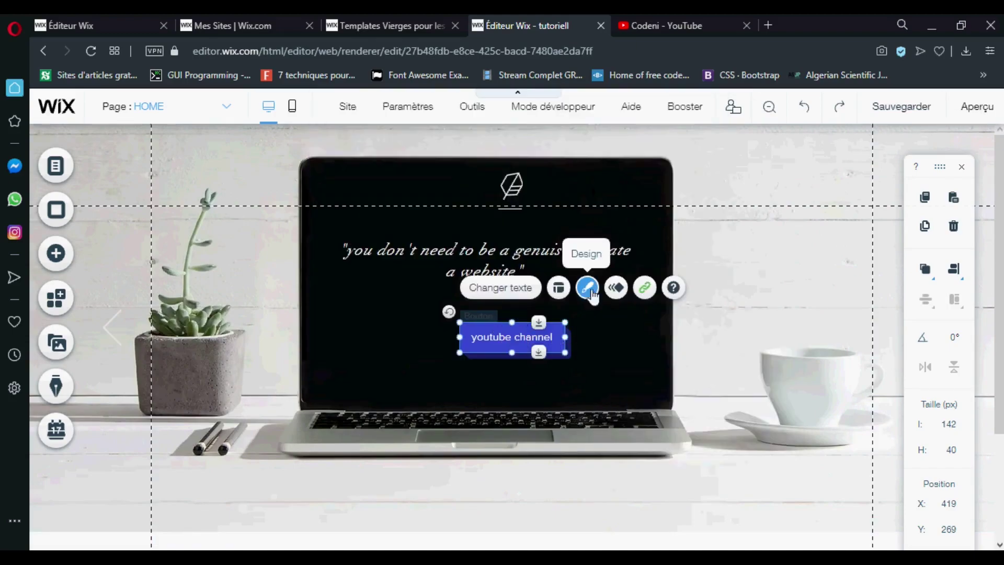
click(418, 195)
click(587, 289)
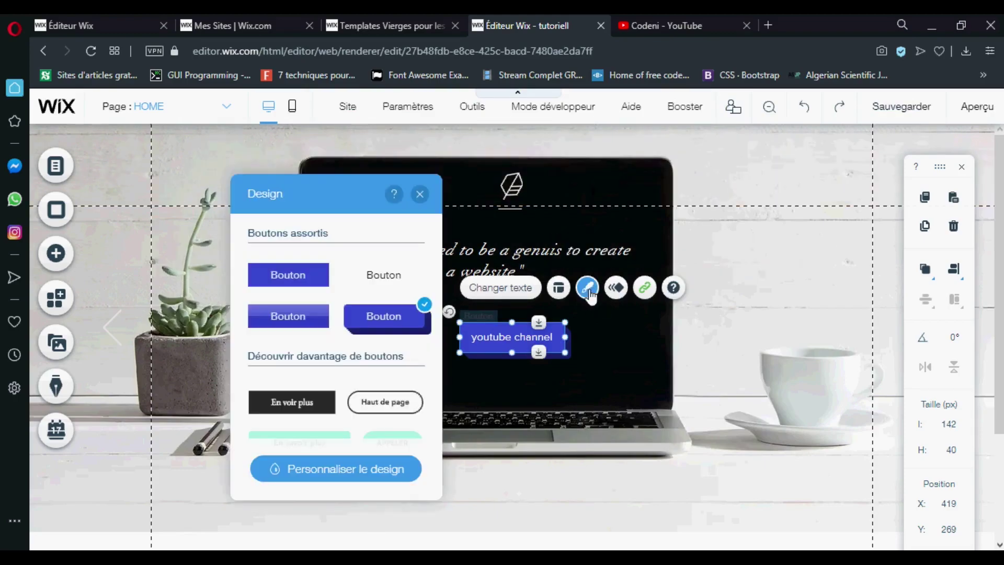
click(384, 467)
click(357, 361)
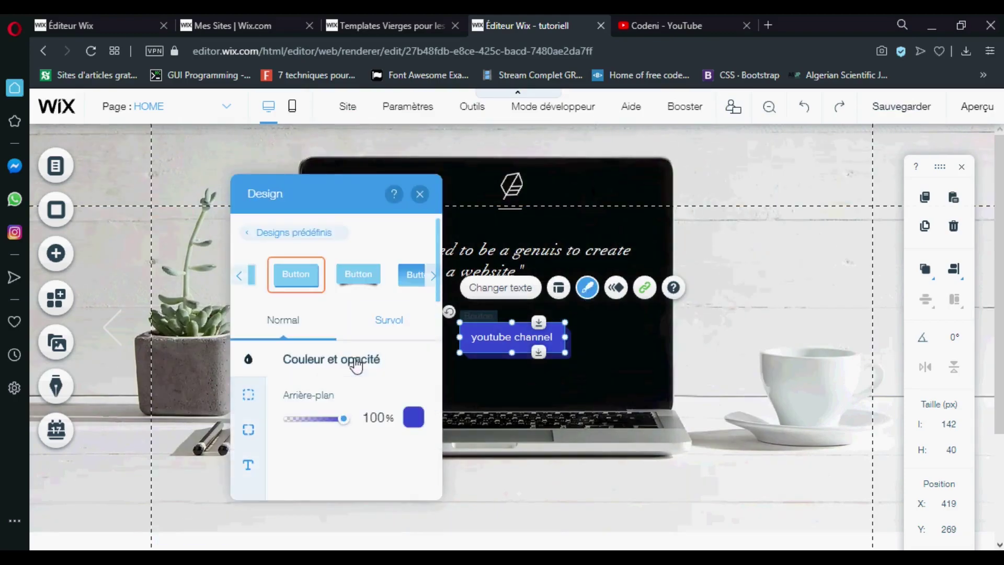
click(414, 416)
click(462, 359)
- Try the text-only preset on the button, check its text color and font options, and close the design settings
click(433, 275)
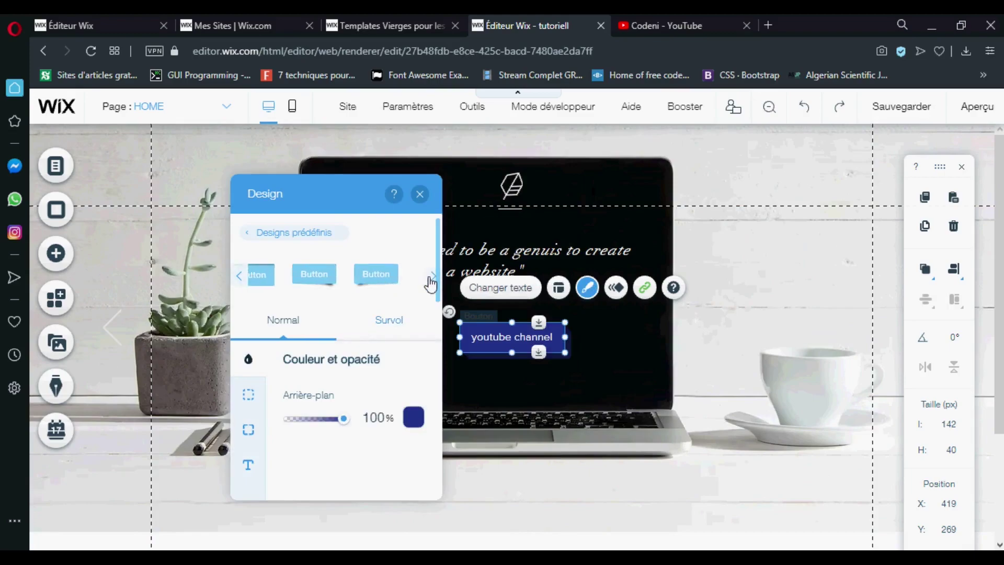
click(308, 278)
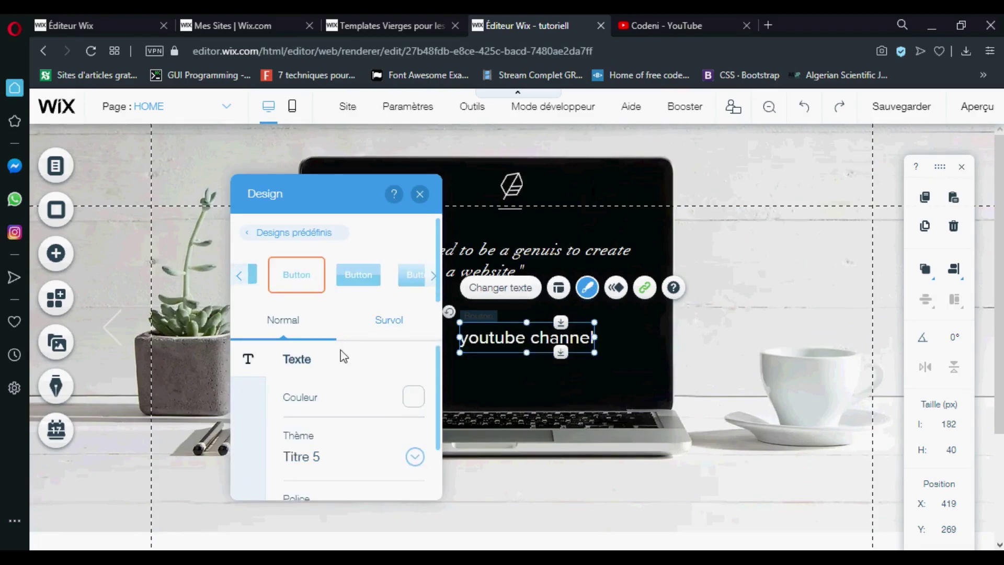
click(413, 396)
click(363, 245)
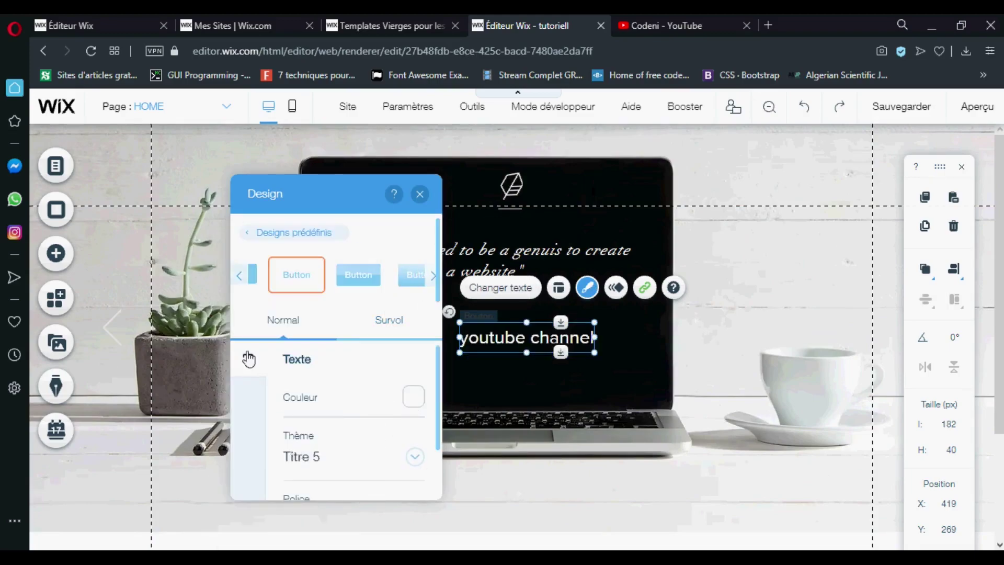
scroll(345, 366, down, 1)
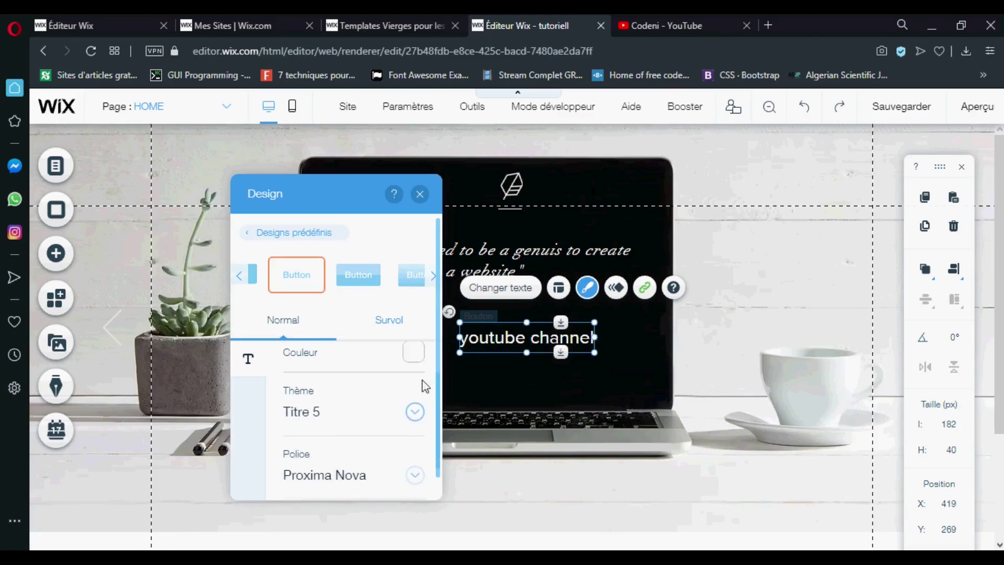
click(420, 194)
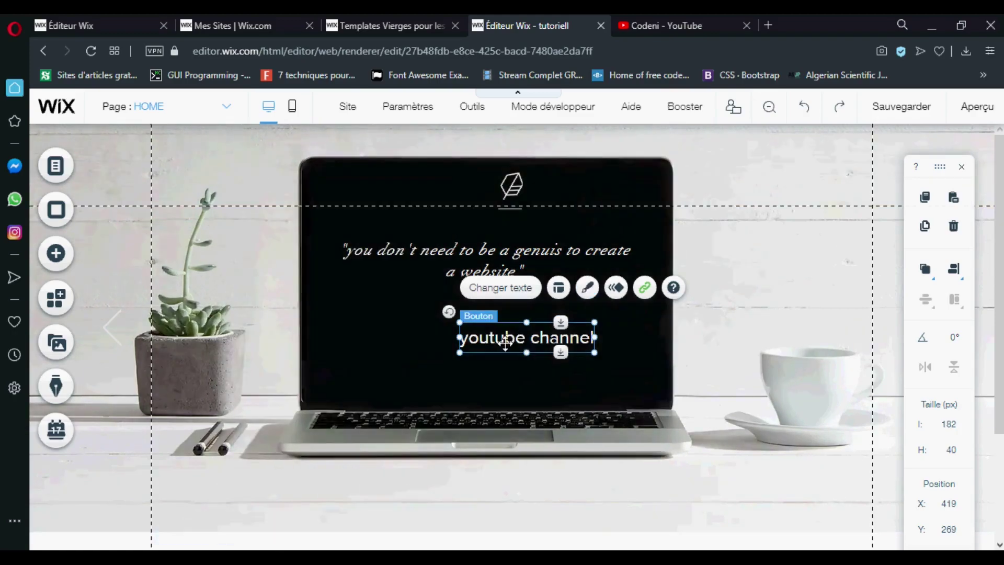
- Move the button to X 377, Y 279 and apply the glossy bordered preset design to it
drag(527, 339, 497, 346)
click(556, 294)
click(311, 477)
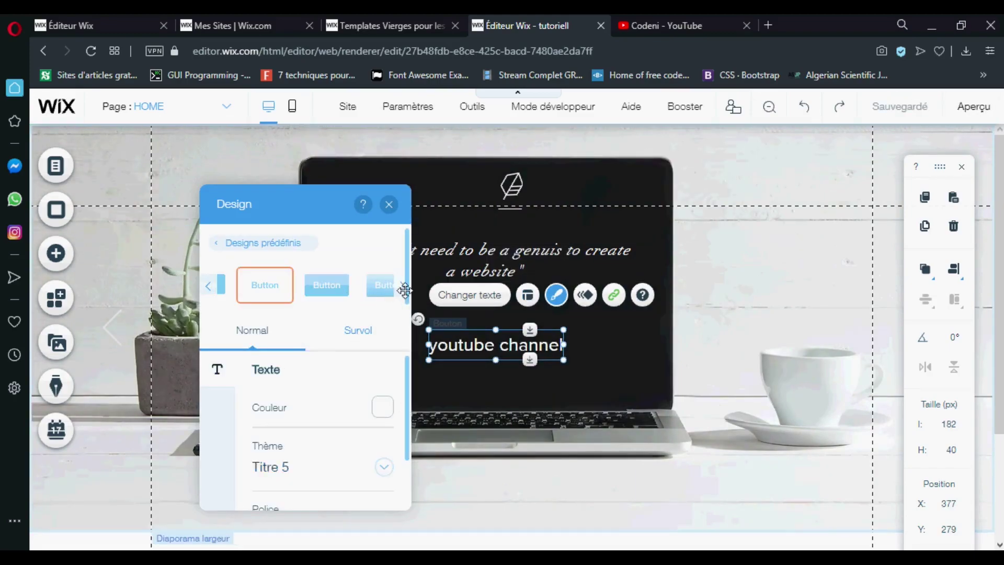
click(403, 283)
click(297, 285)
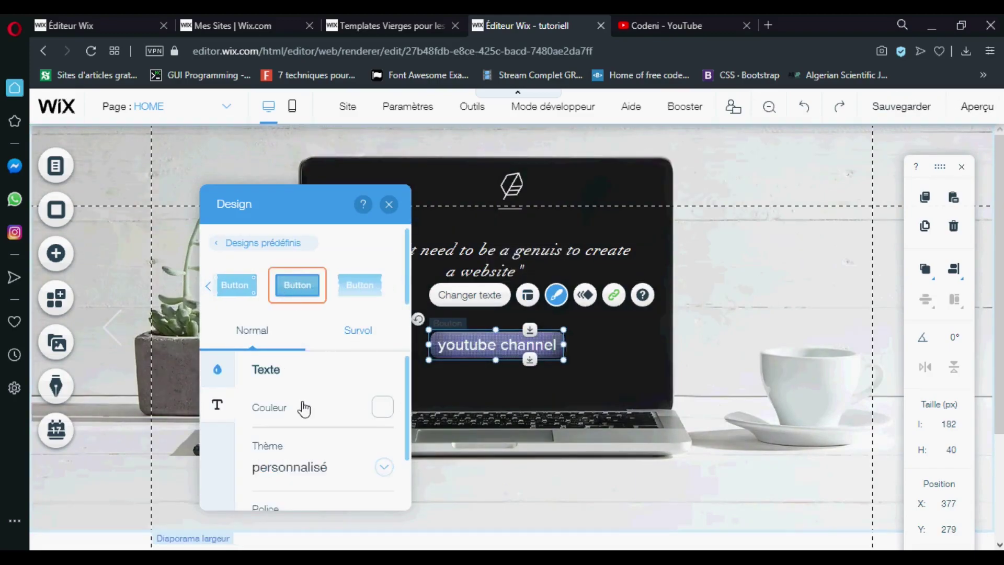
- Set the button's normal-state background color to gray
click(217, 369)
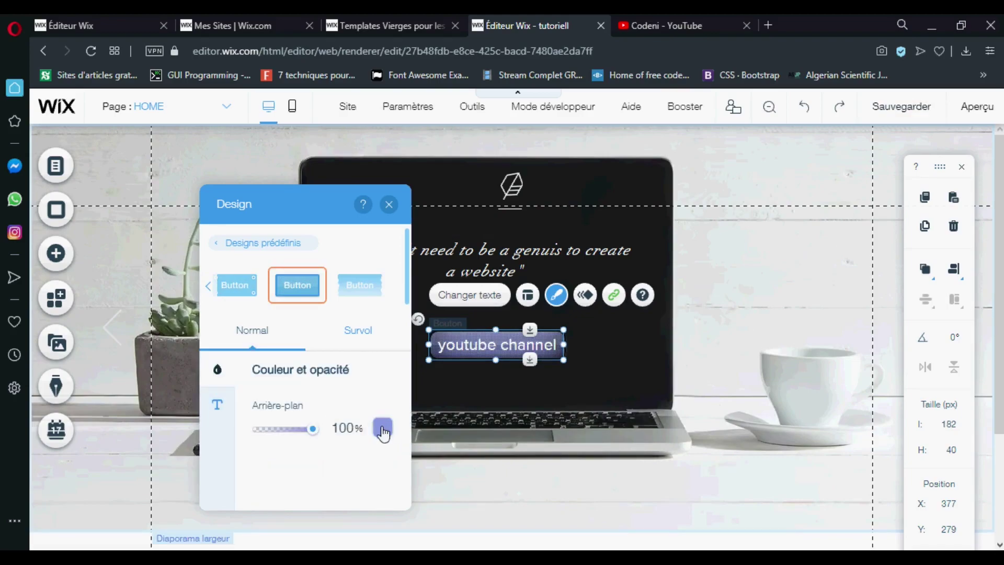
click(380, 427)
click(375, 381)
- Set the button's hover-state background to a custom bright red, #E60000, and close the design settings
click(358, 330)
click(377, 427)
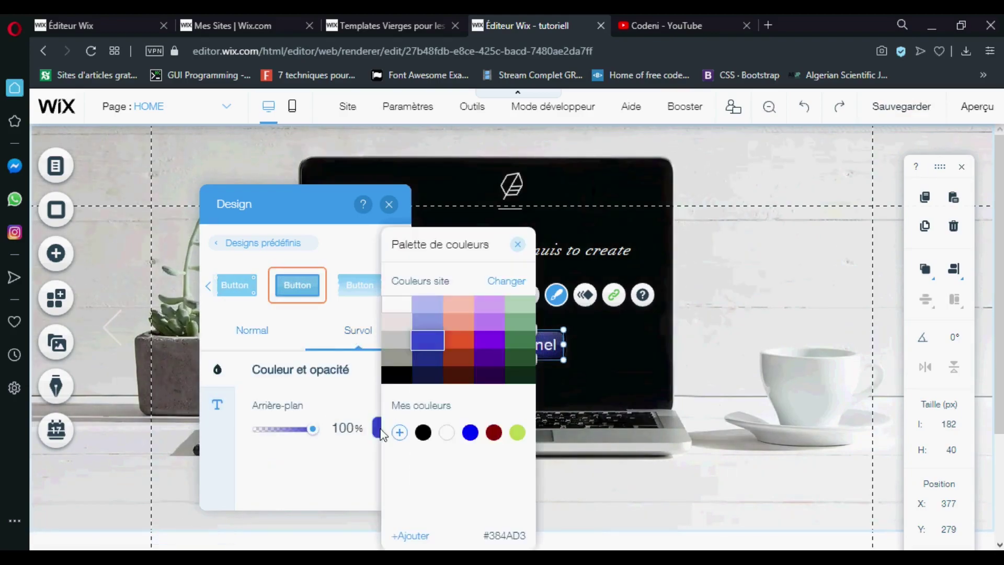
click(494, 432)
click(424, 543)
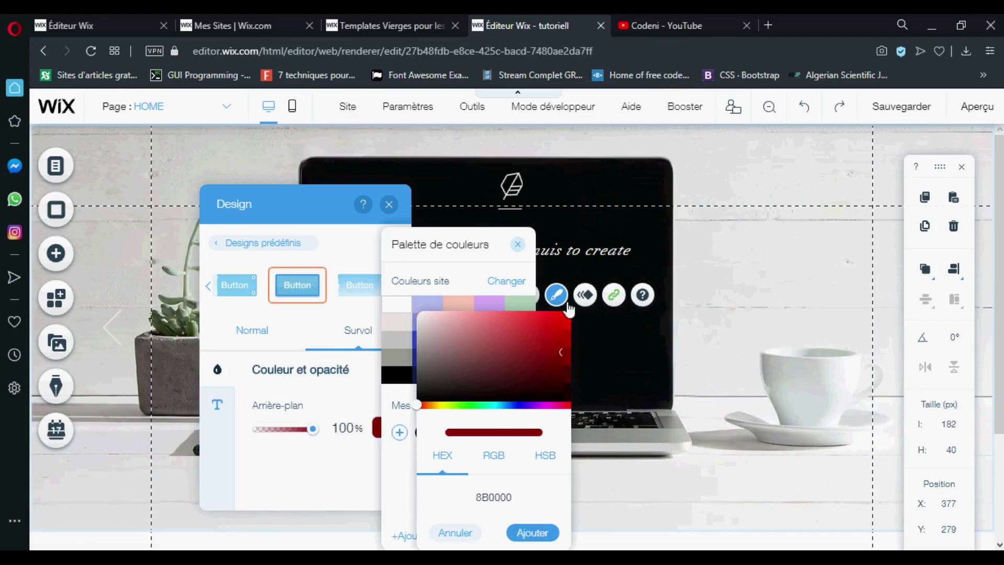
click(560, 320)
click(532, 532)
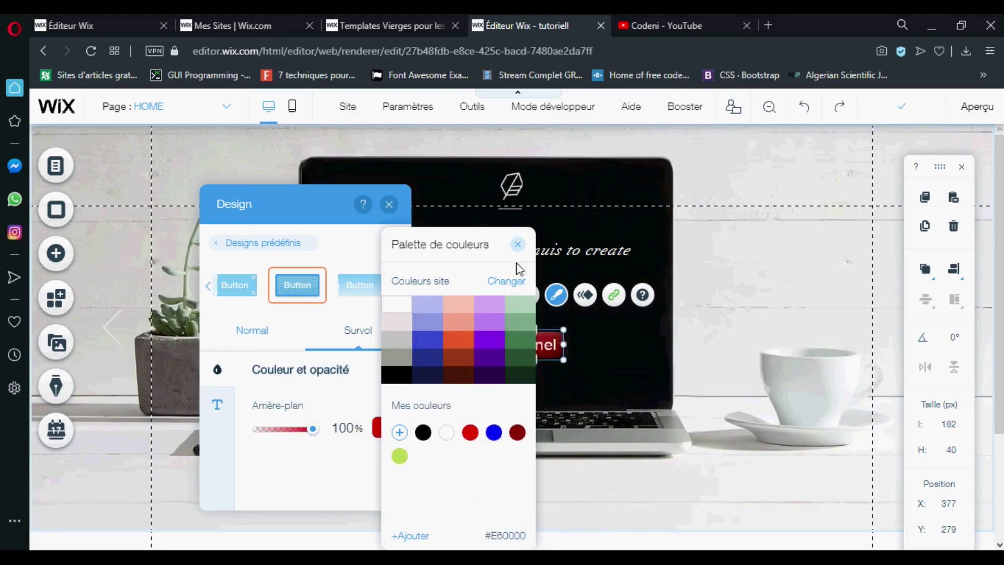
click(517, 244)
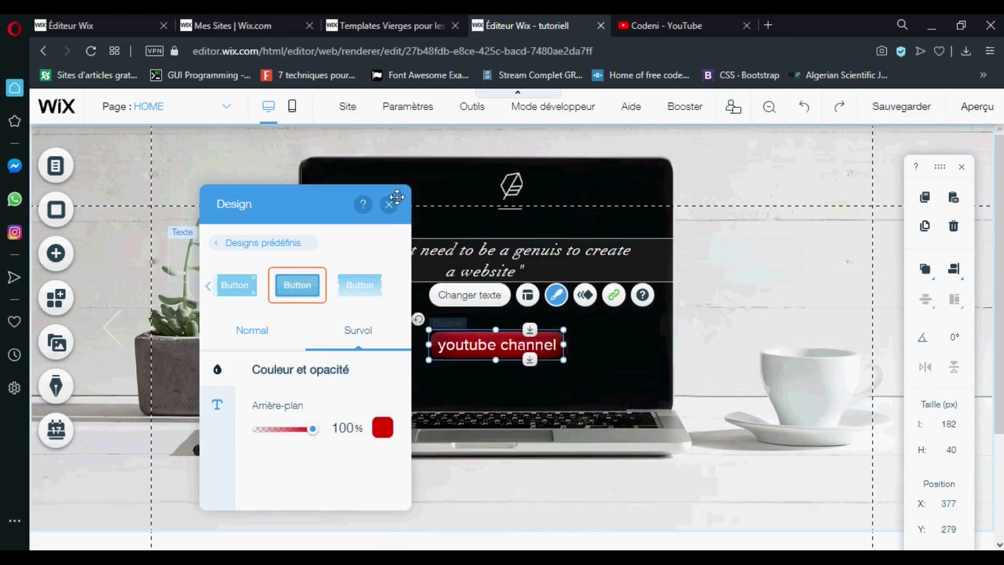
click(389, 205)
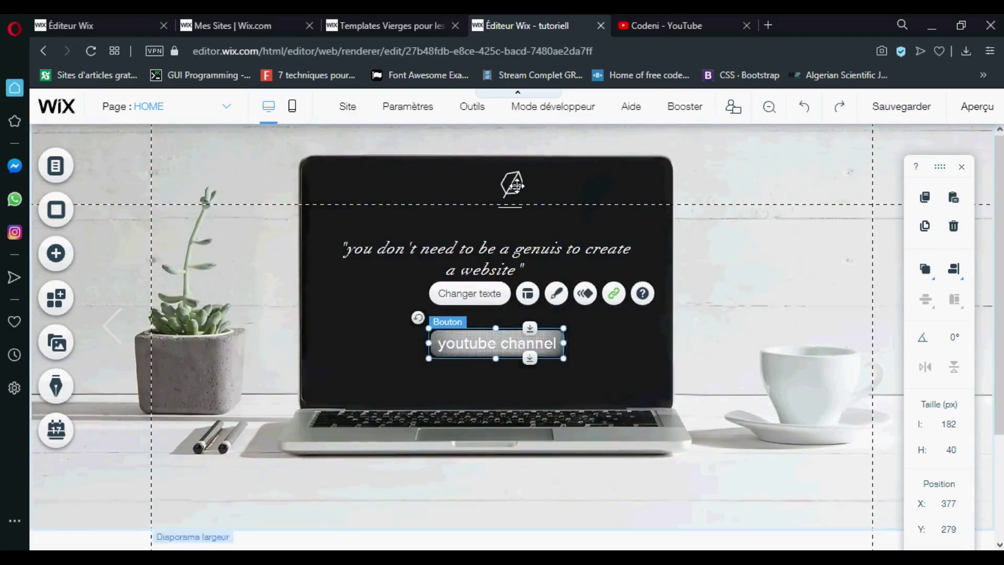
- Delete the leaf logo and the short line beneath it from the second slide
click(511, 184)
click(954, 226)
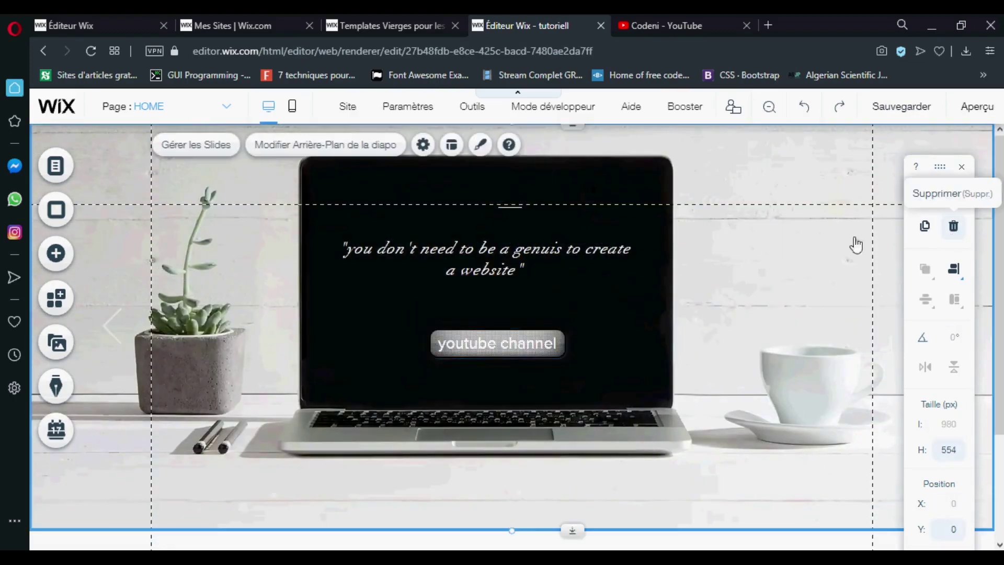
click(510, 206)
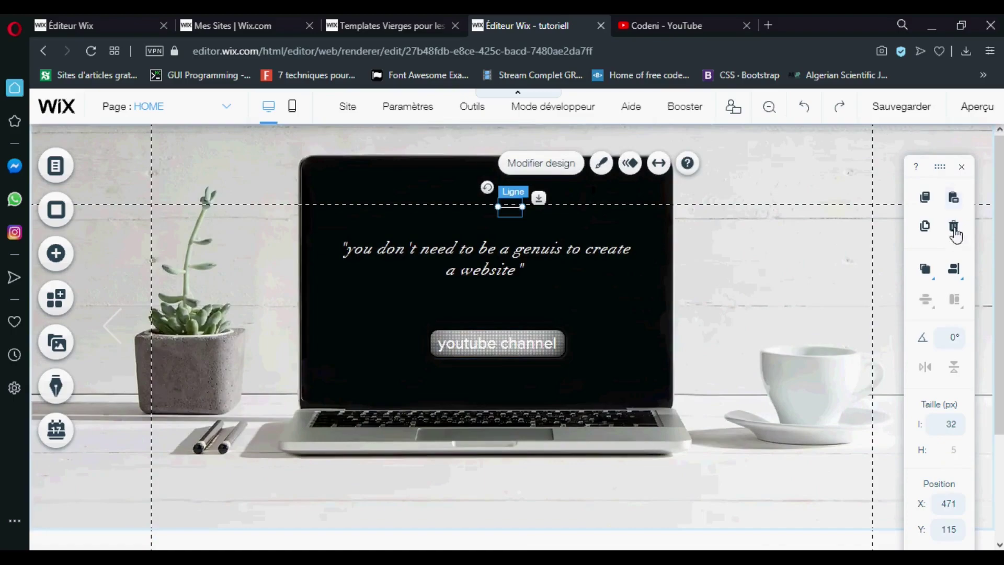
click(953, 227)
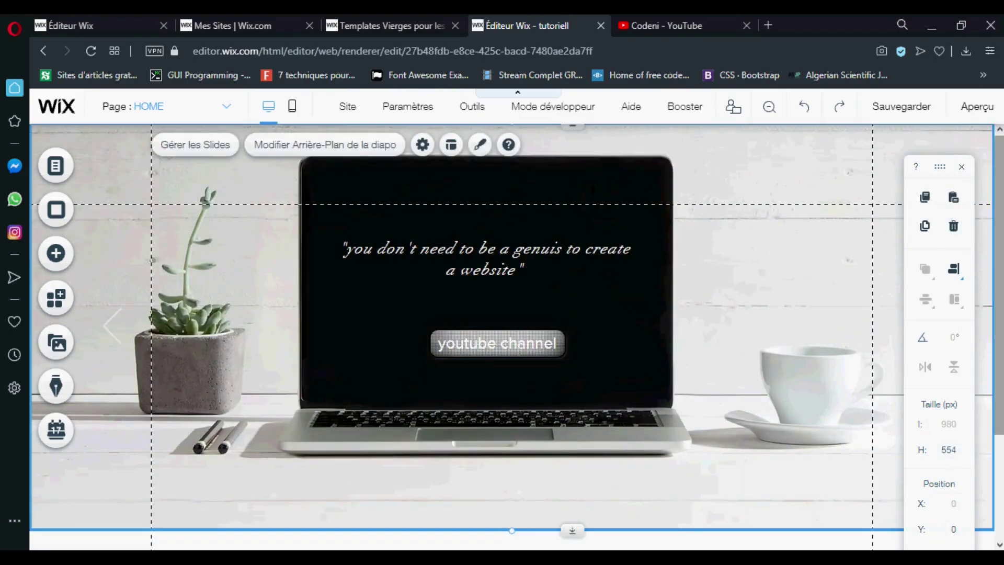
- Add a blank classic strip to the page directly below the slideshow
scroll(617, 376, down, 3)
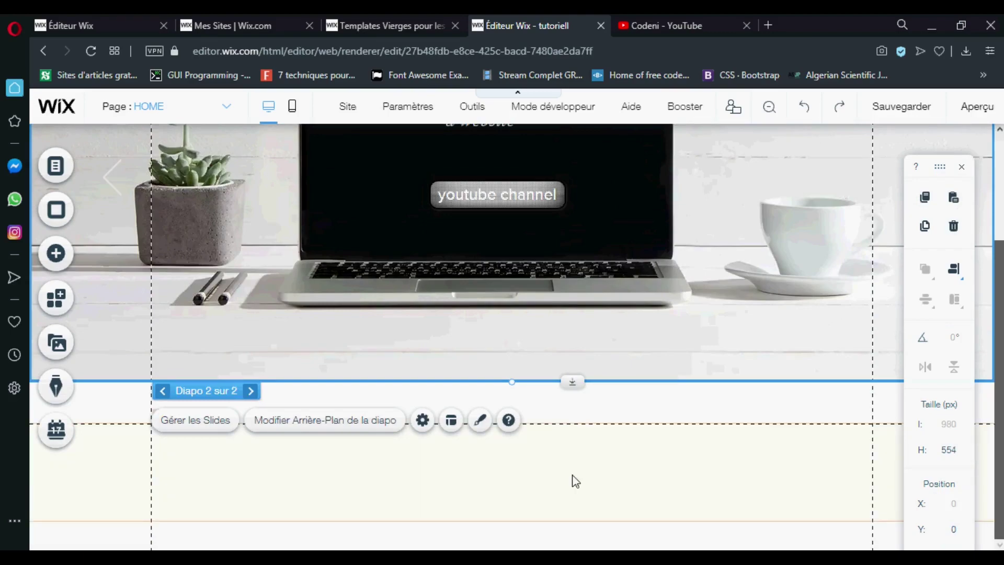
click(619, 401)
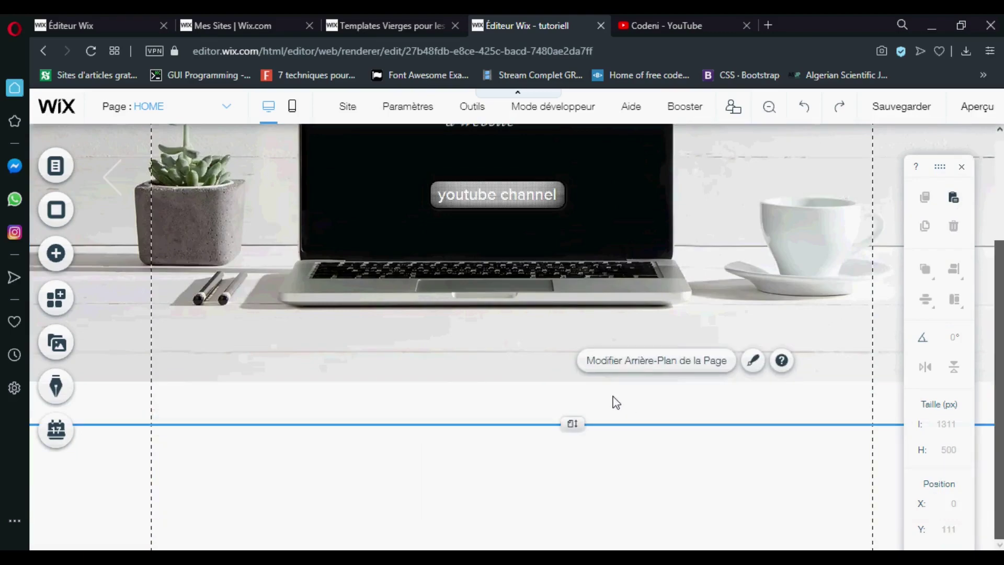
click(56, 254)
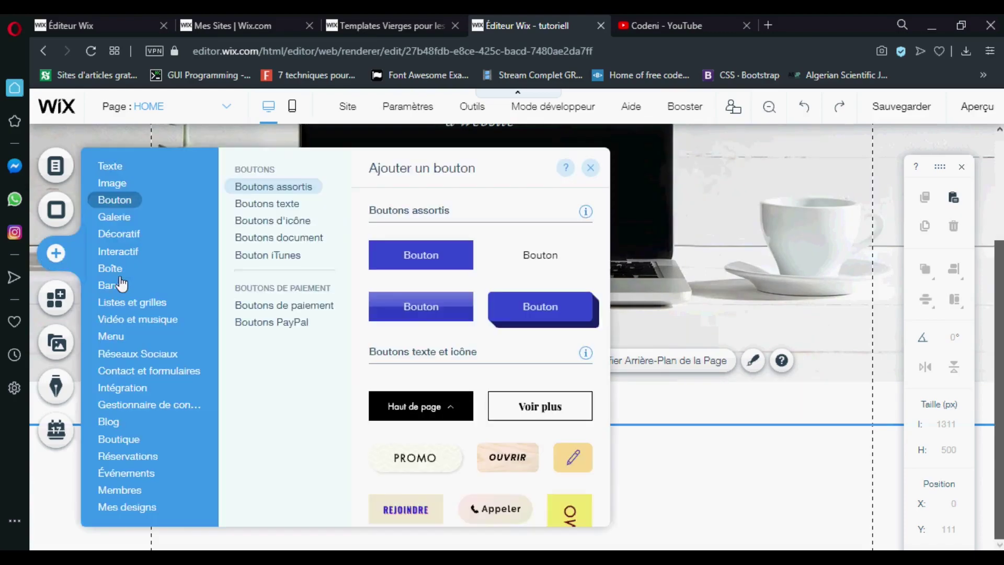
mouse_move(106, 293)
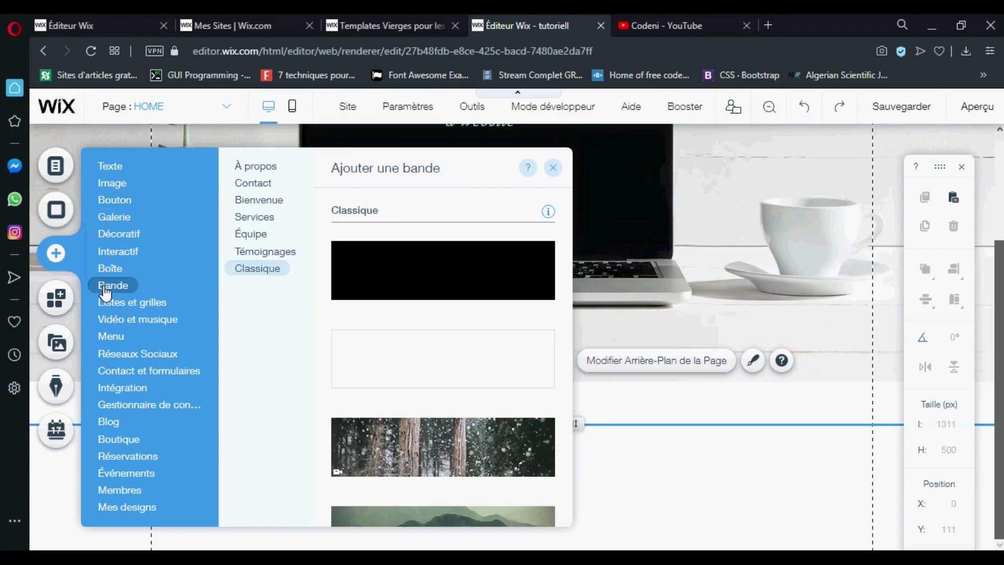
click(469, 367)
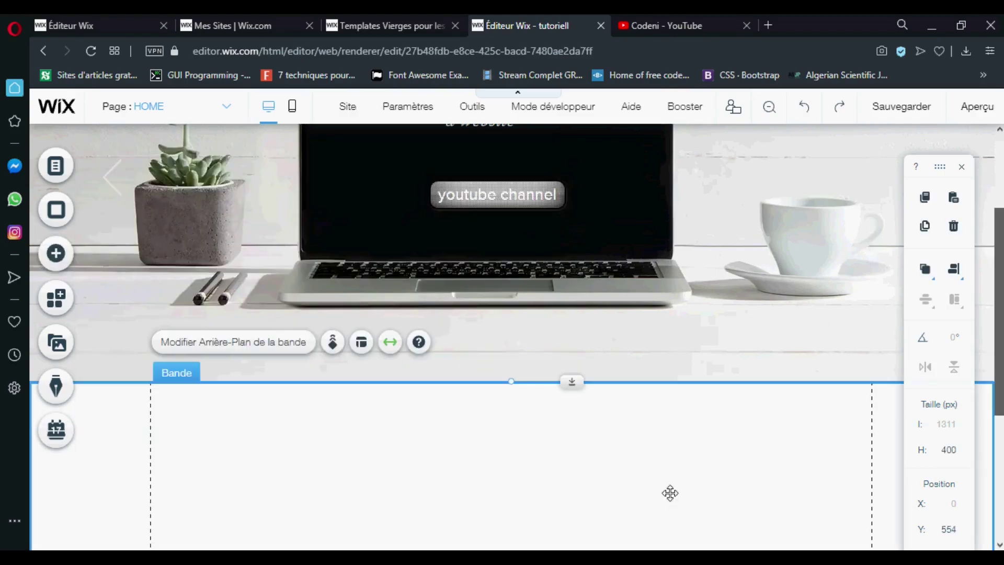
scroll(670, 493, down, 3)
scroll(522, 485, up, 1)
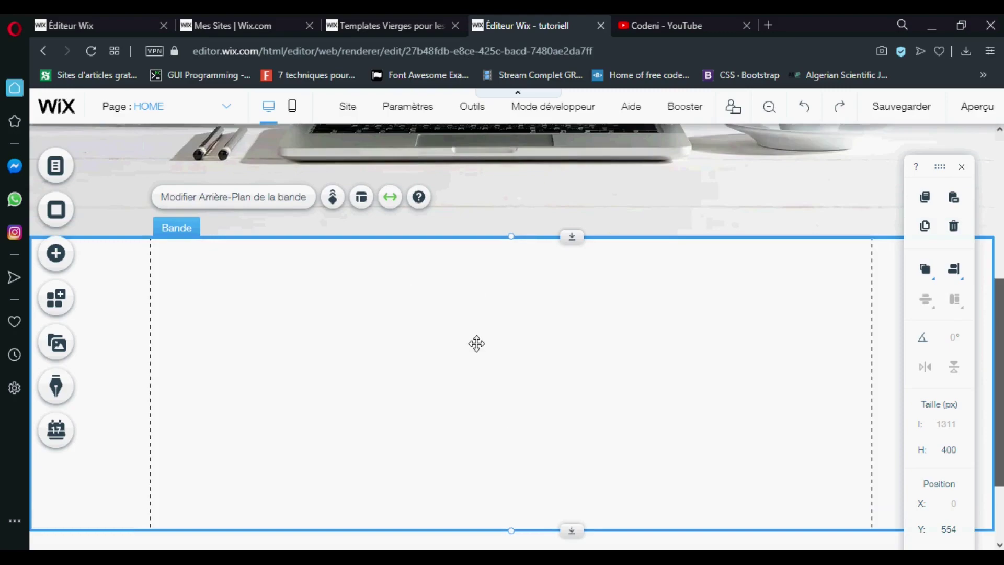
- Set the new strip's background color to light lavender-blue, #B5BCF0, and its height to 800 px
click(198, 210)
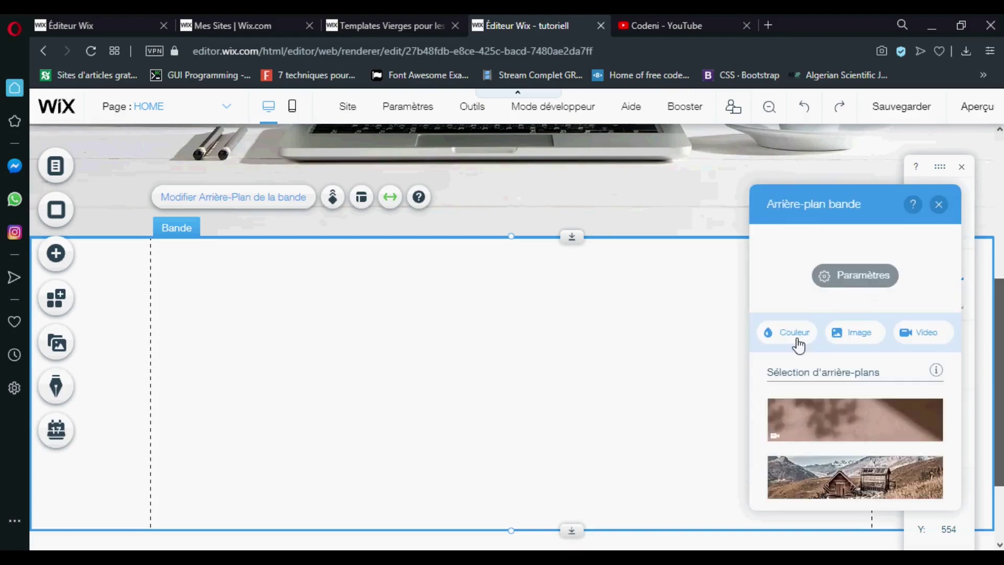
click(771, 335)
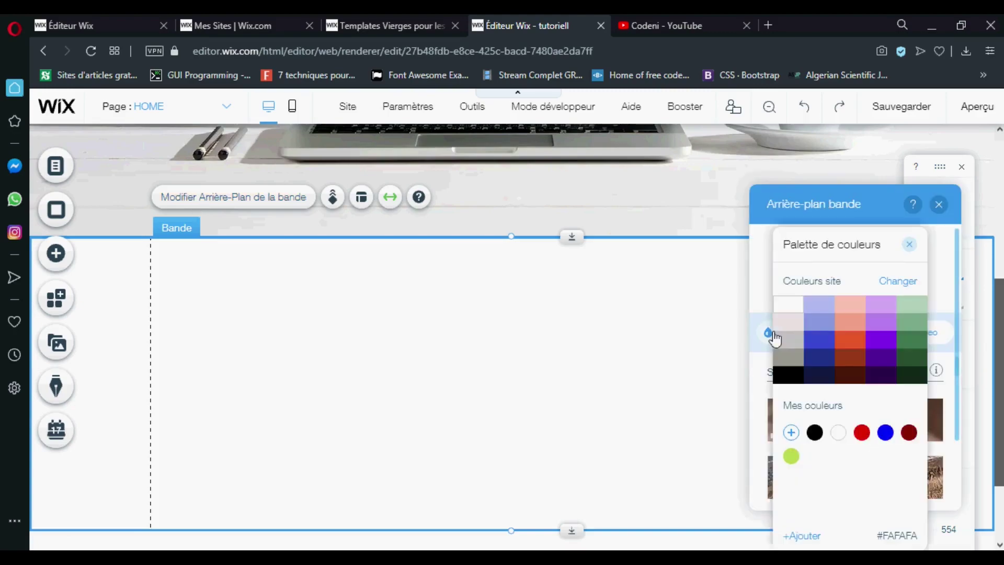
click(788, 339)
click(814, 324)
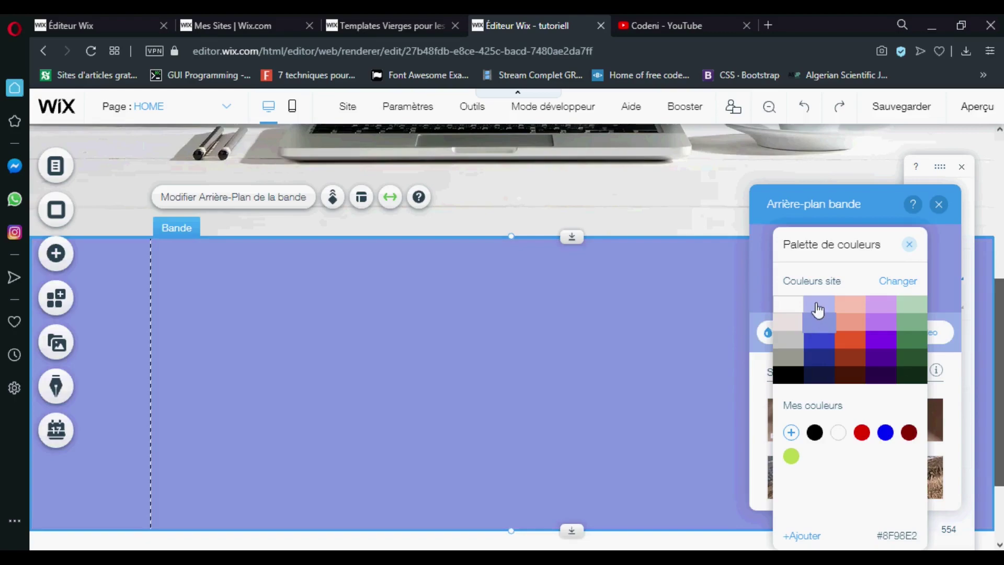
click(816, 310)
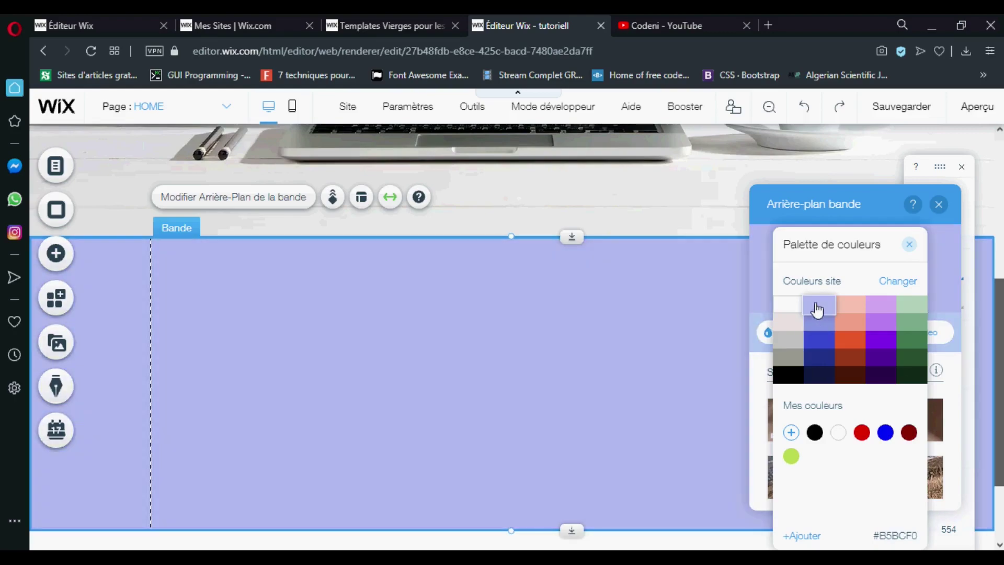
click(817, 309)
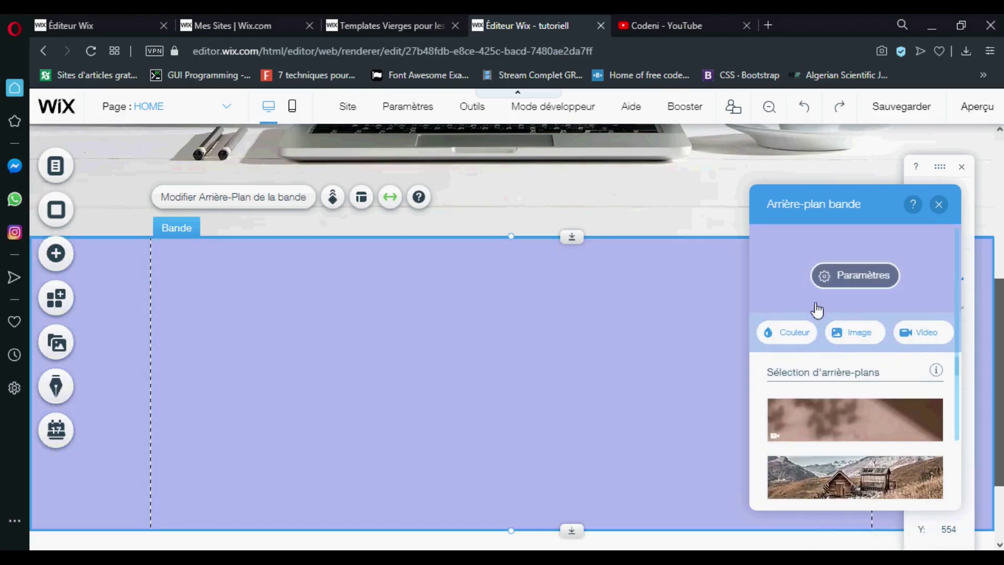
click(938, 205)
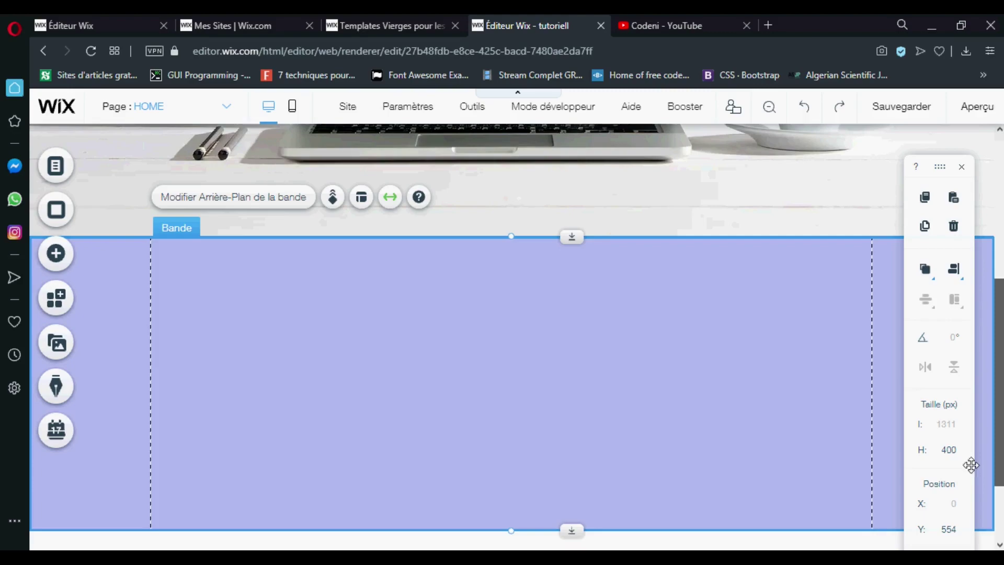
scroll(952, 452, down, 2)
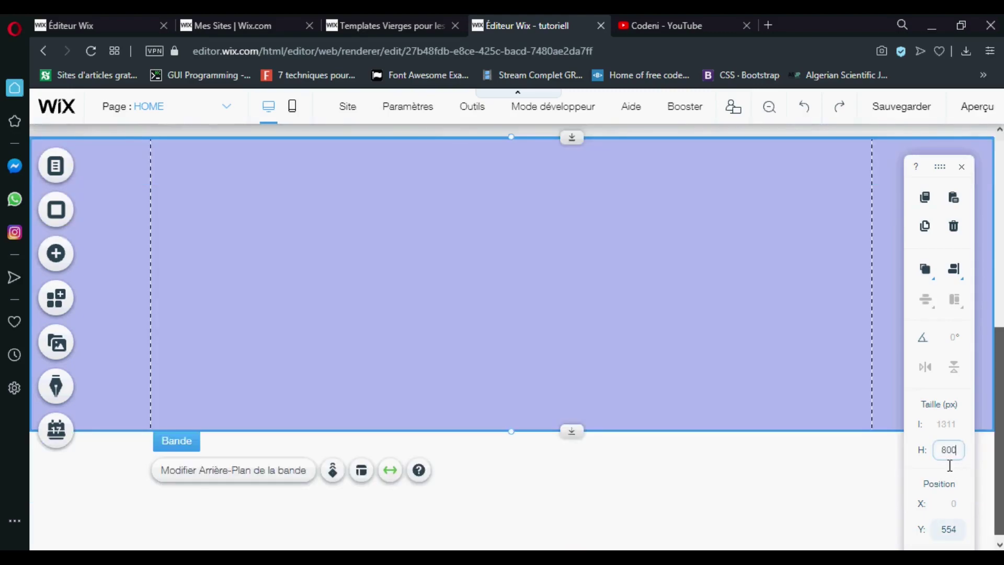
key(Return)
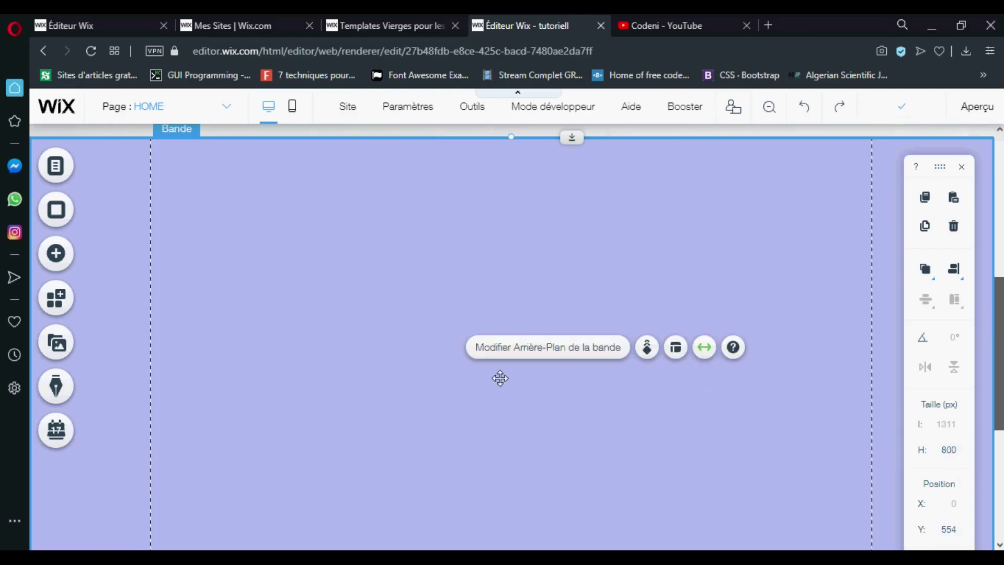
- Add a Title 1 text element reading "about" to the strip and center its text
click(56, 253)
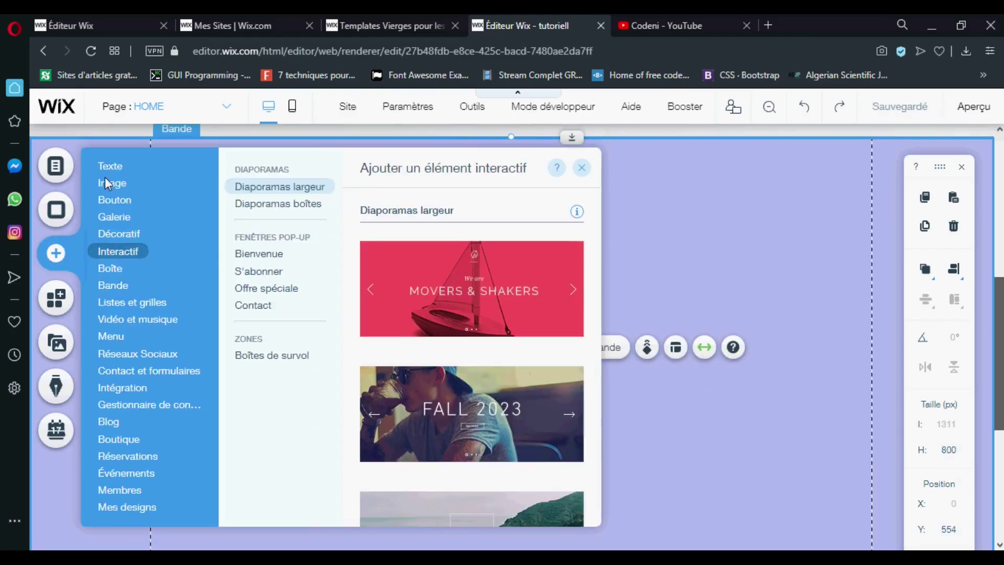
mouse_move(102, 169)
click(378, 256)
double_click(491, 332)
text(about)
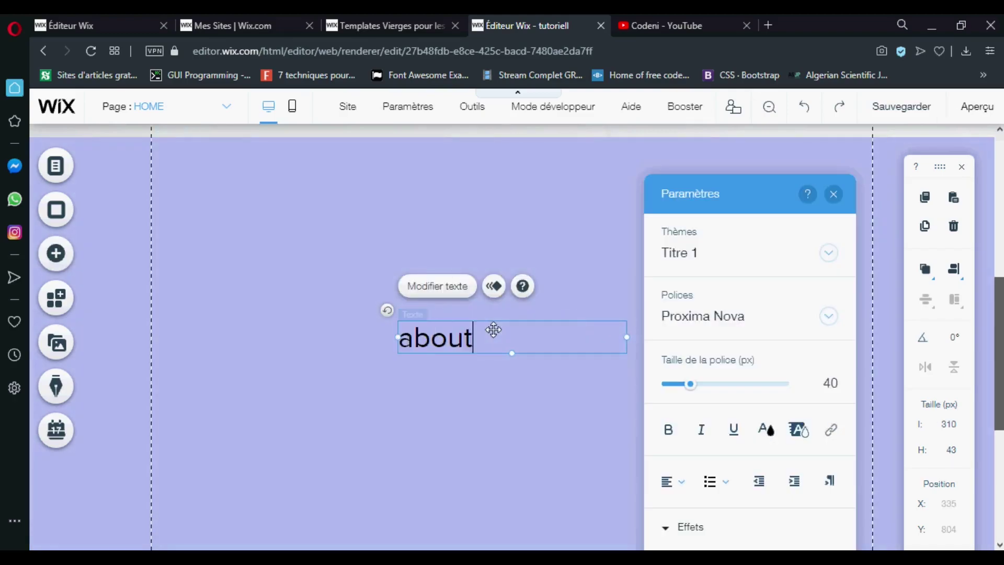
key(ctrl+a)
click(673, 481)
click(677, 410)
- Format the "about" heading in off-white Reklame Script and move it near the strip's upper edge, to X 335, Y 602
click(730, 317)
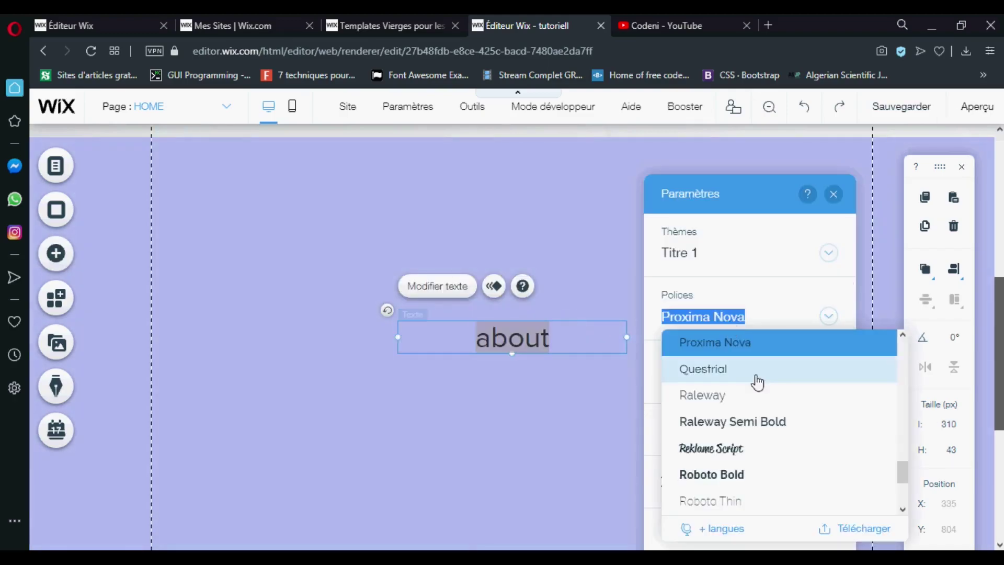
click(748, 449)
click(767, 431)
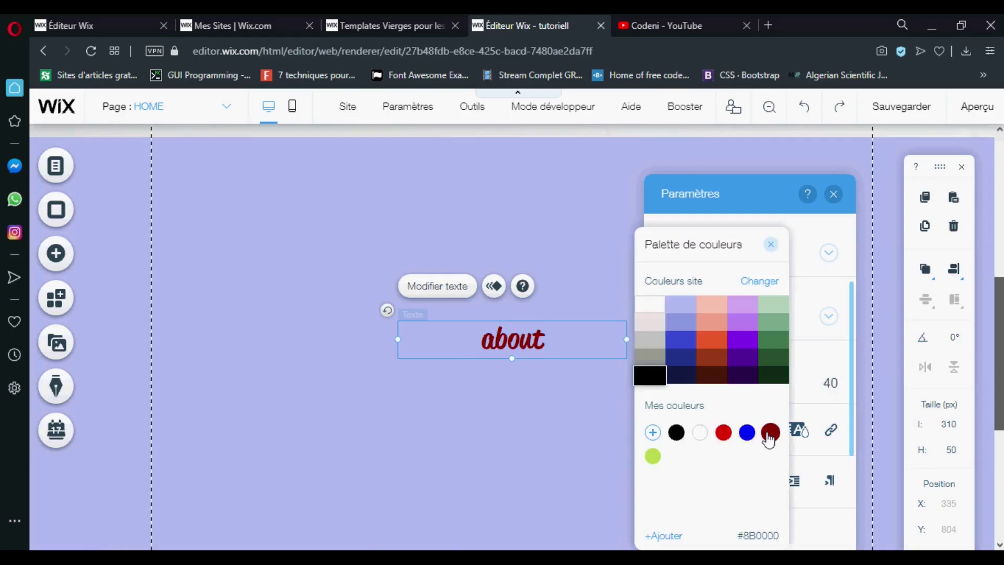
click(747, 432)
click(651, 312)
click(834, 196)
drag(502, 340, 494, 219)
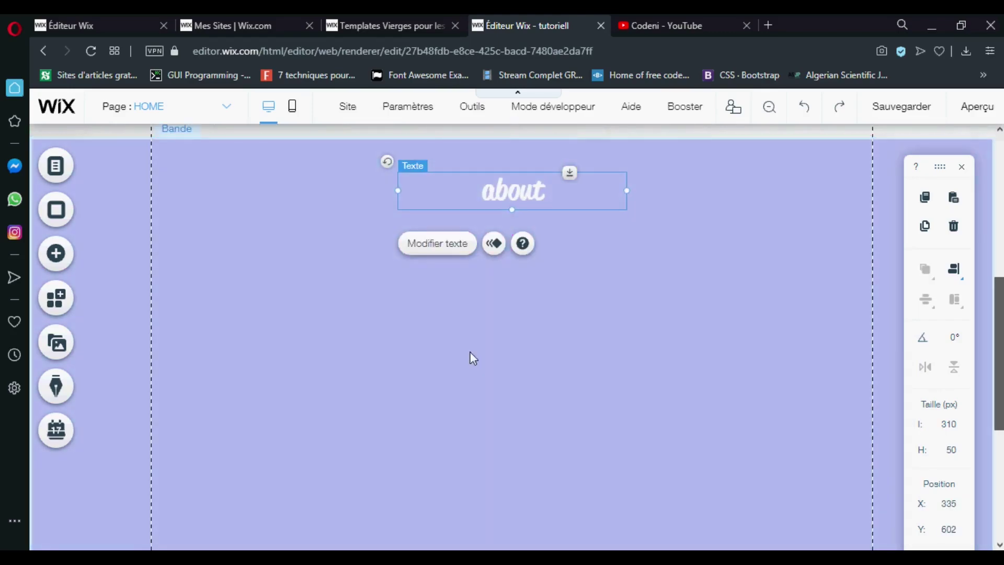
- Add the repeater with four colored cards, Divertissement, Loisirs, Sports and Technologie, beneath the "about" heading
click(428, 317)
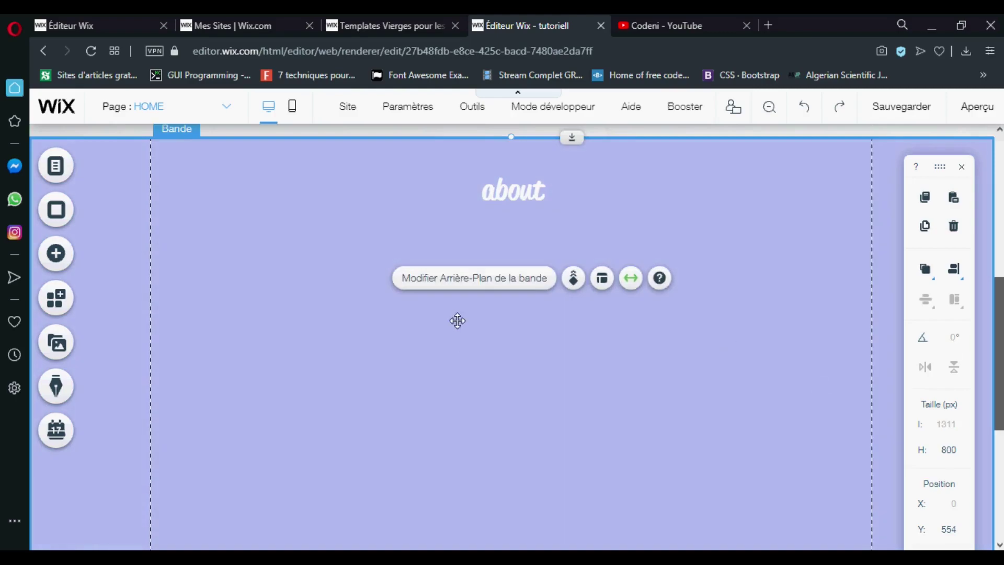
click(57, 255)
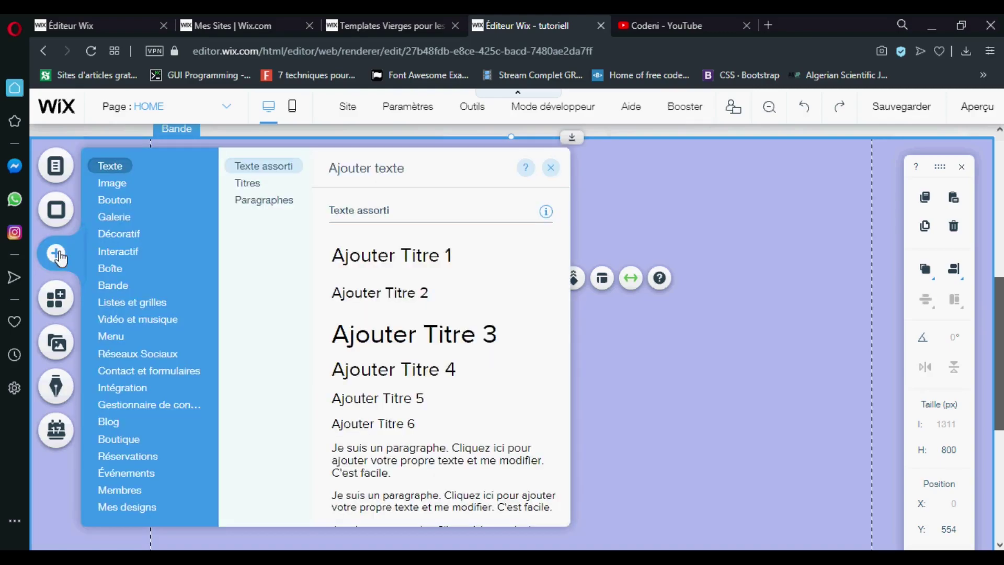
click(117, 253)
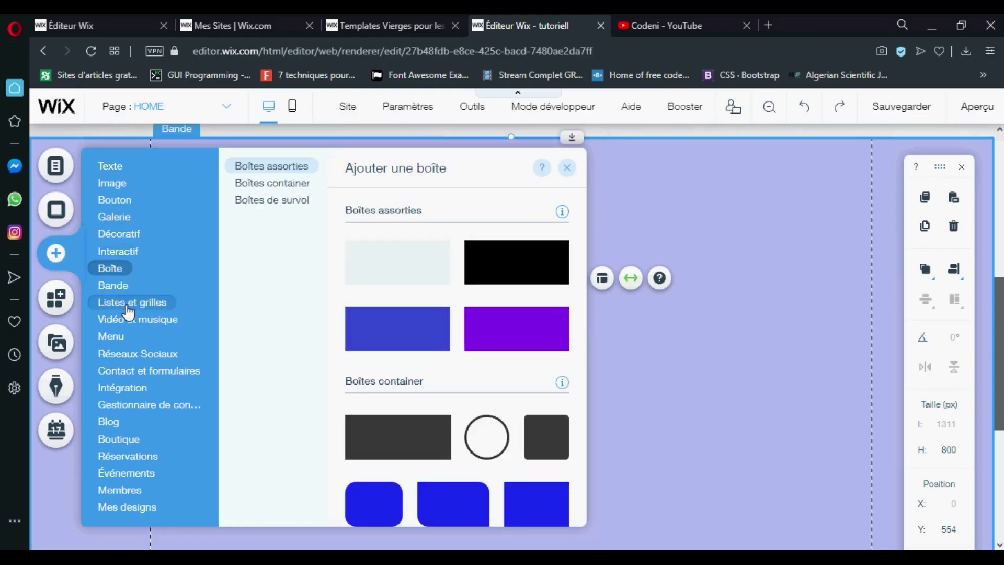
mouse_move(126, 306)
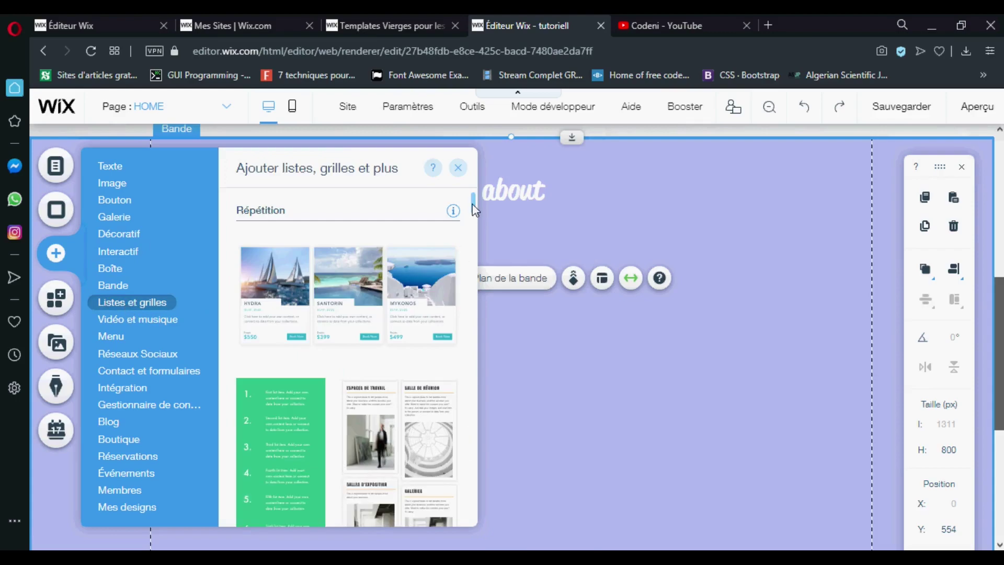
scroll(474, 219, down, 7)
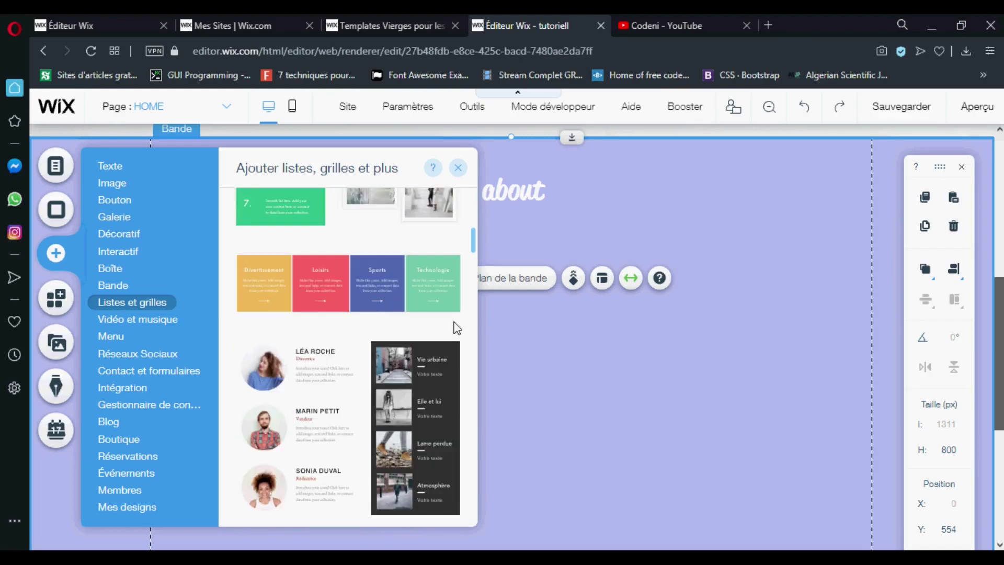
click(349, 293)
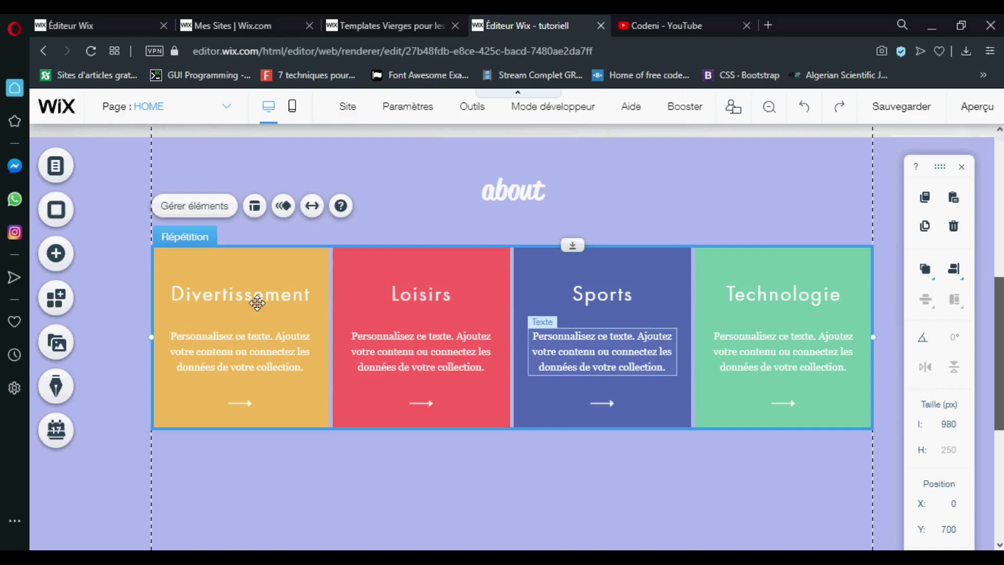
- Replace the yellow card's title with "what's codeni"
click(256, 298)
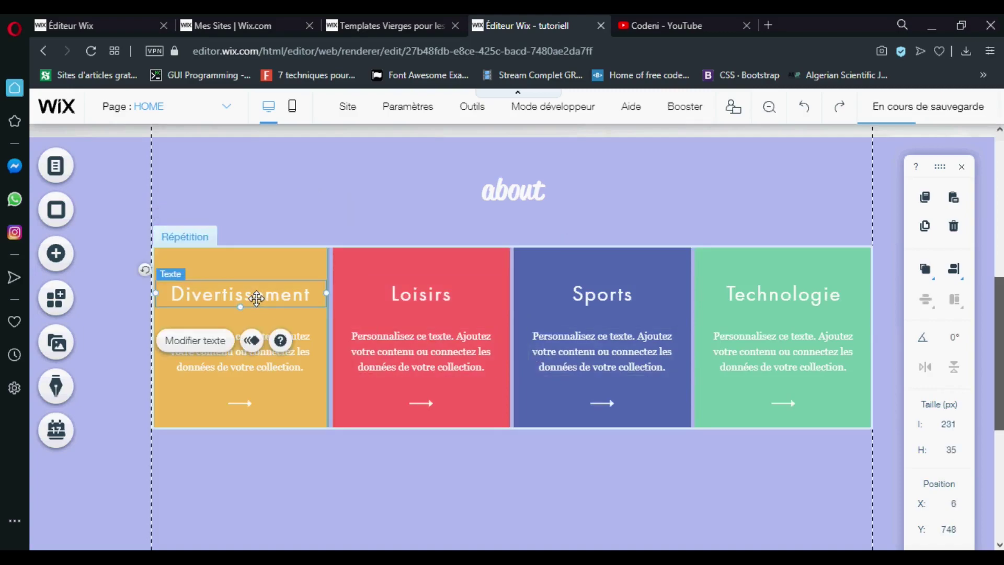
double_click(275, 299)
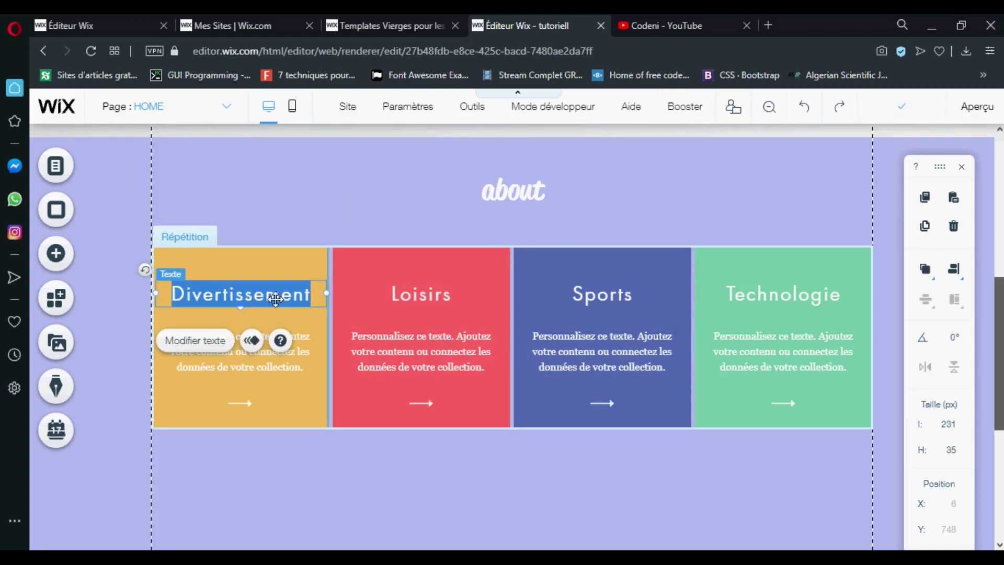
text(what)
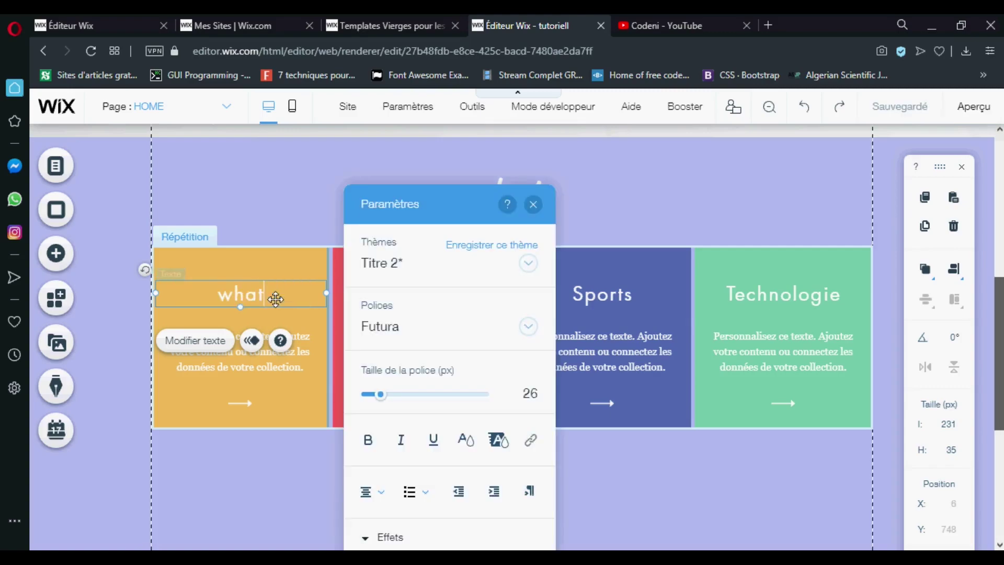
text('s codeni)
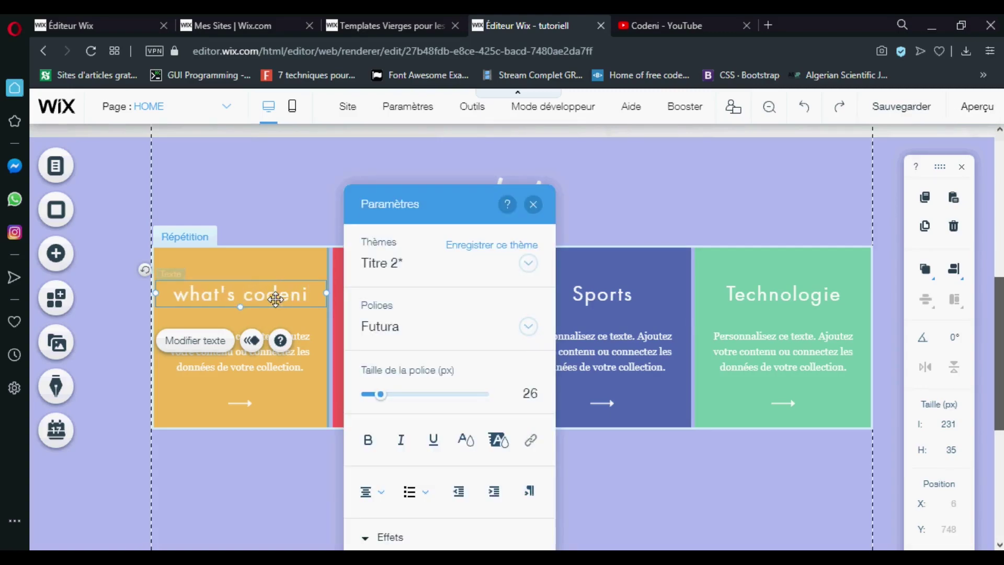
click(532, 205)
- Replace the red card's title with "who i am"
double_click(429, 293)
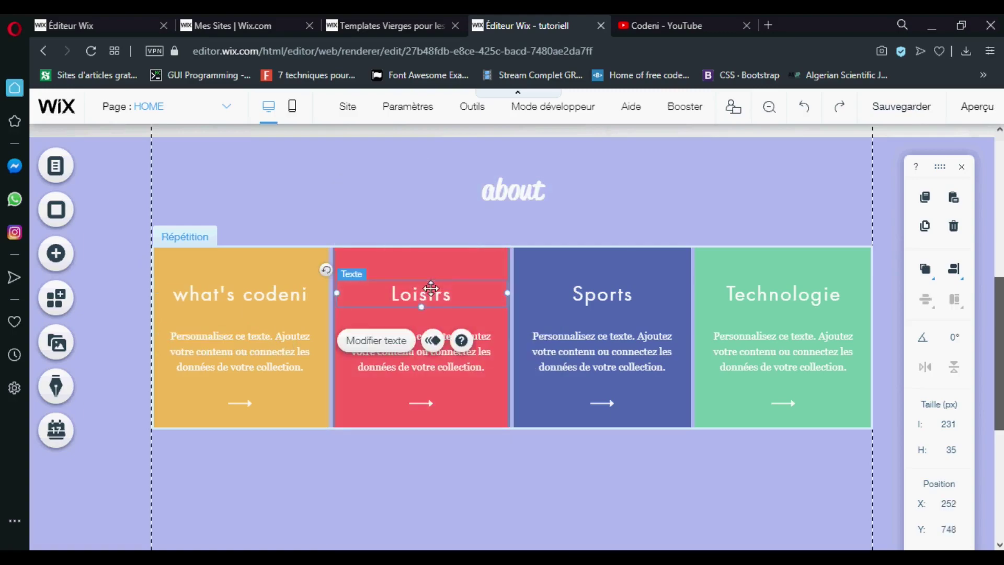
text(who i am)
key(Escape)
- Replace the blue card's title with "our goals" and close the text settings
click(585, 299)
double_click(586, 299)
text(d)
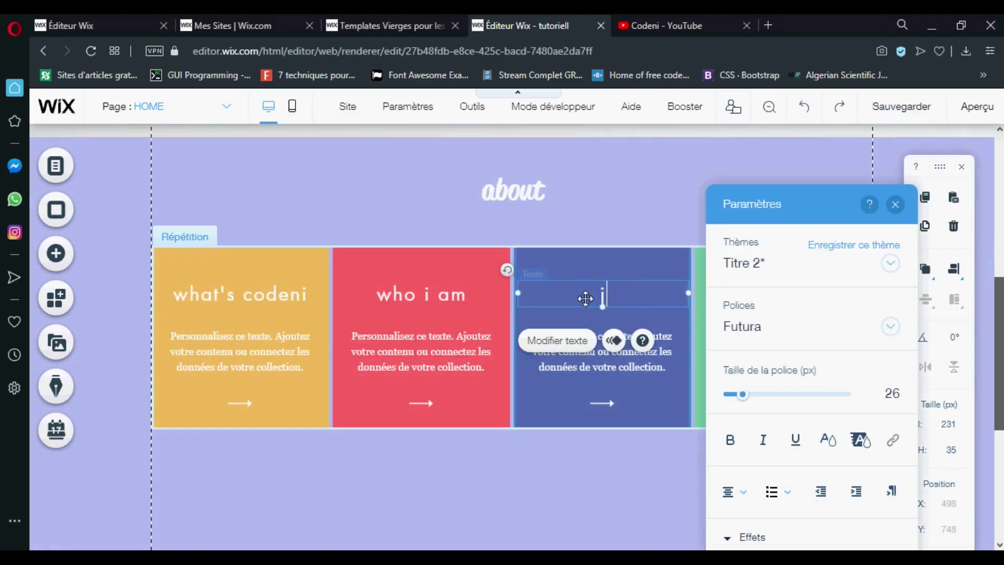
text(ur goals)
click(895, 204)
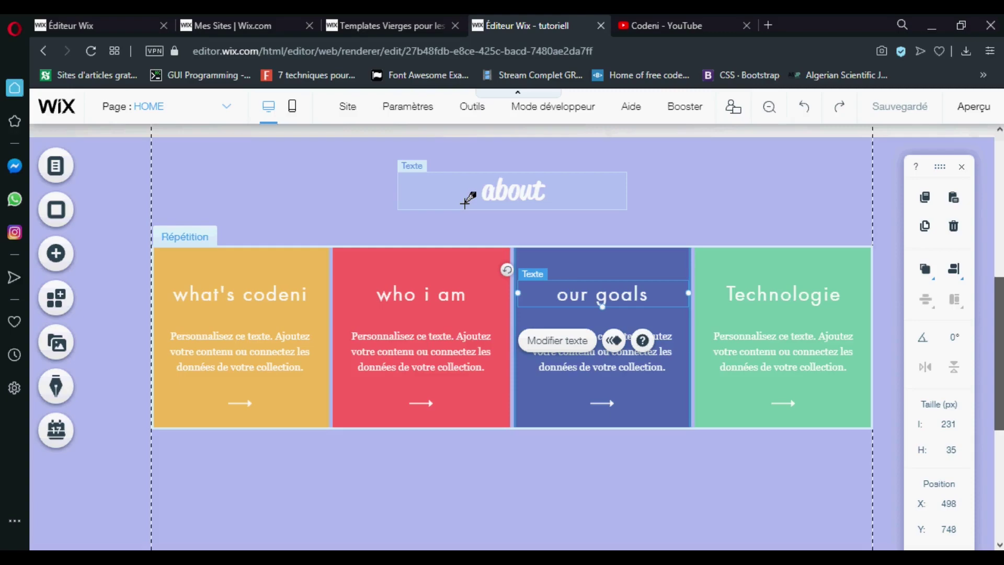
- Add a blank Classique strip beneath the about section
scroll(511, 335, up, 5)
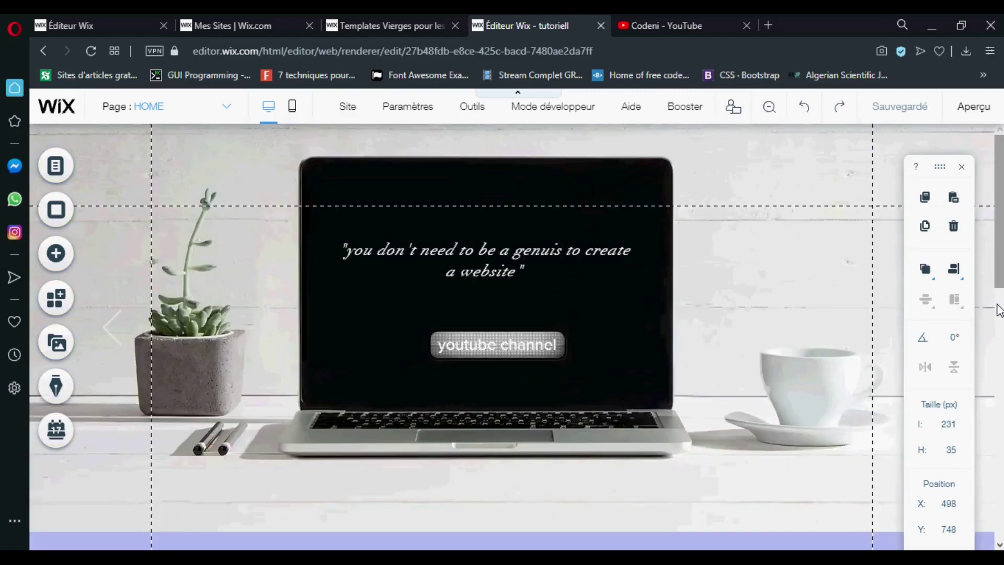
scroll(998, 342, down, 10)
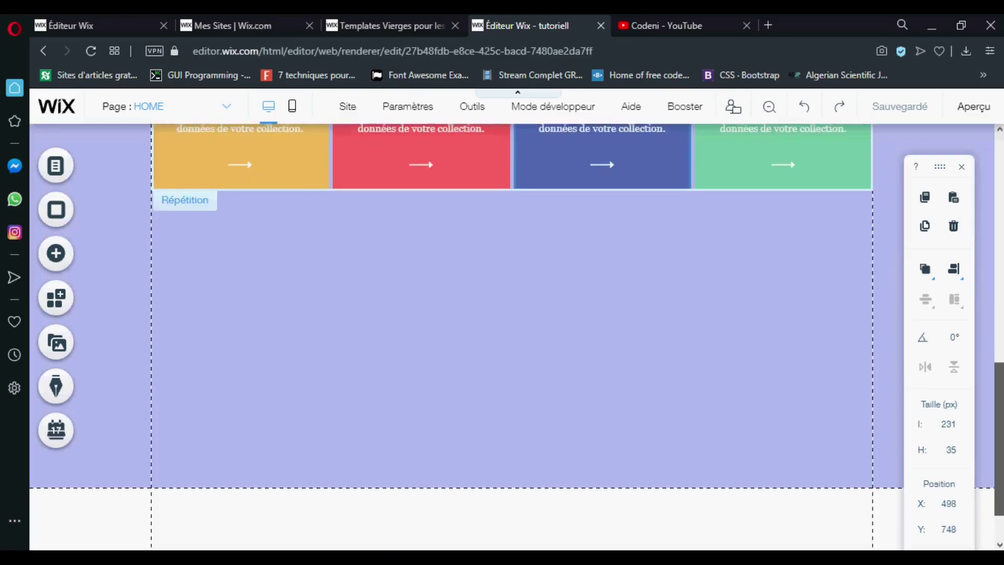
click(639, 463)
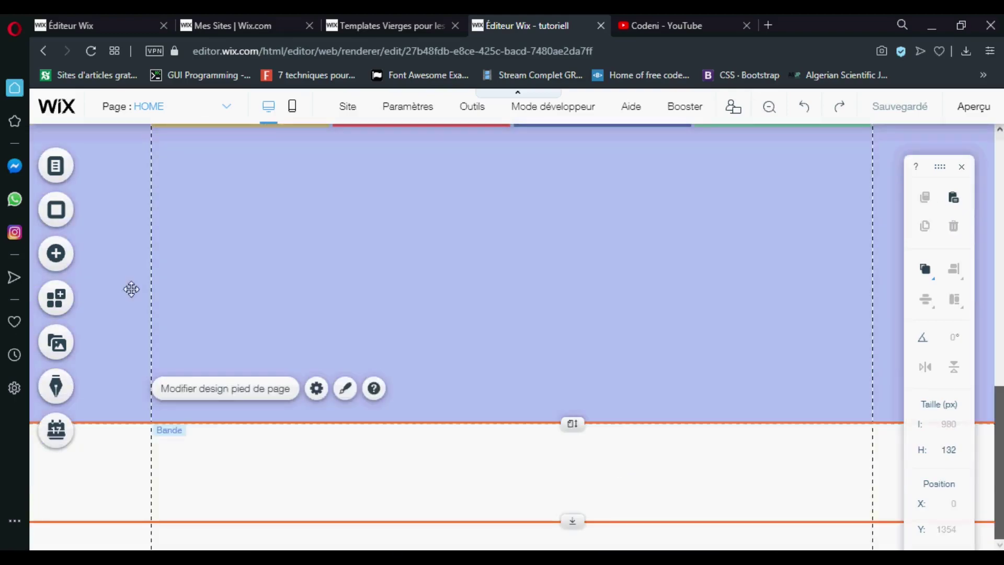
click(64, 266)
mouse_move(113, 284)
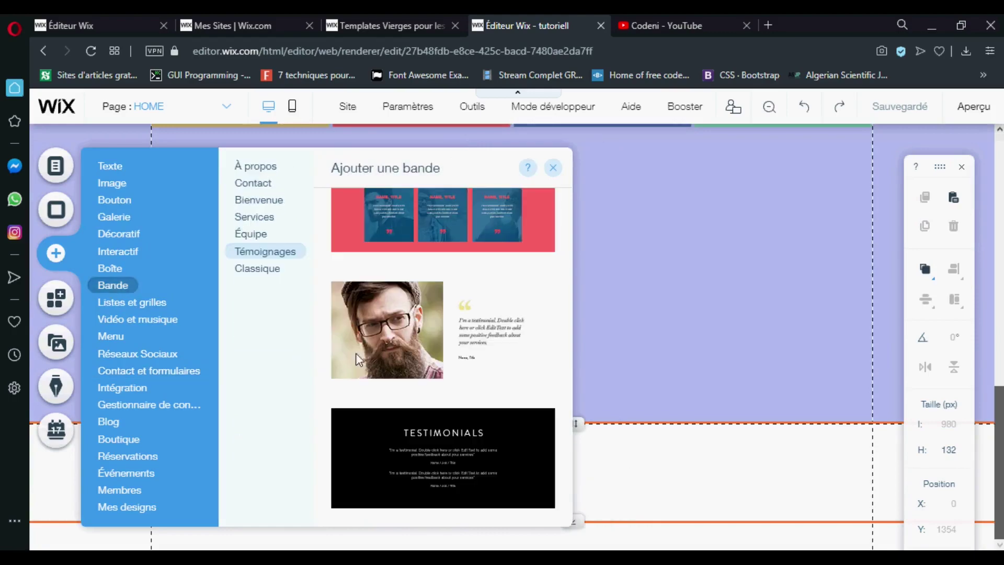
click(270, 268)
click(486, 357)
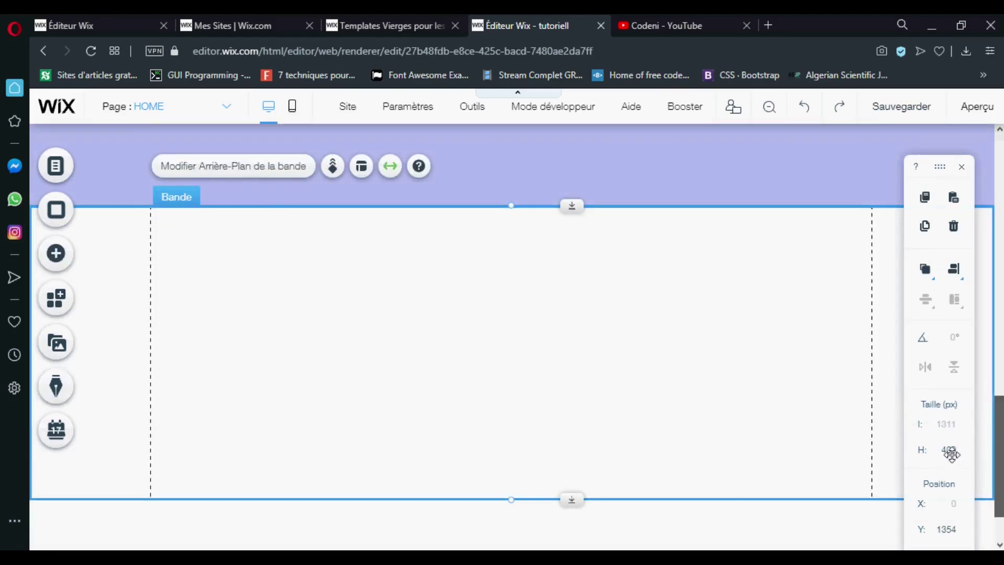
- Set the new strip's background to a periwinkle colour slightly darker than the about section and close the background settings
click(653, 309)
click(657, 309)
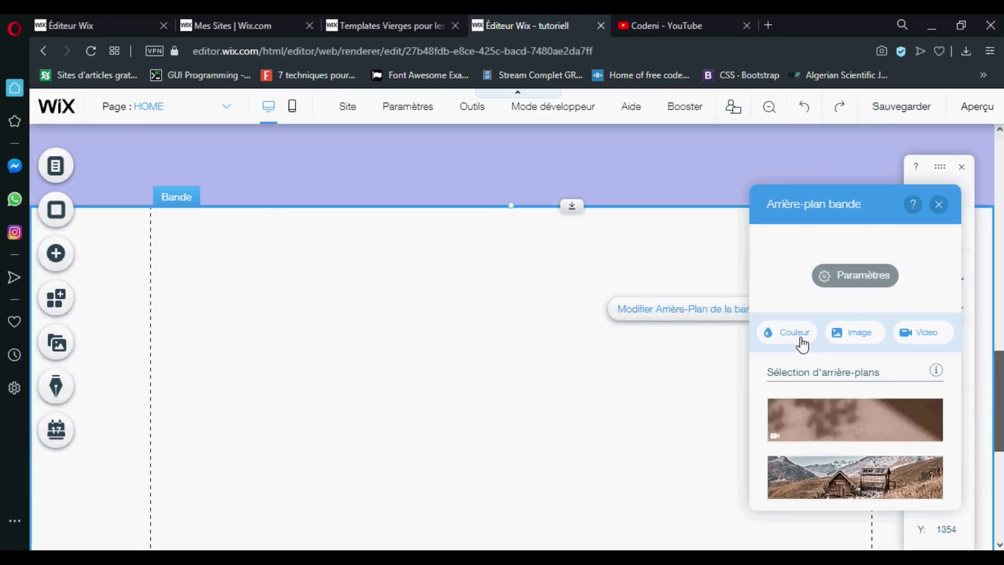
click(792, 333)
click(841, 326)
click(444, 403)
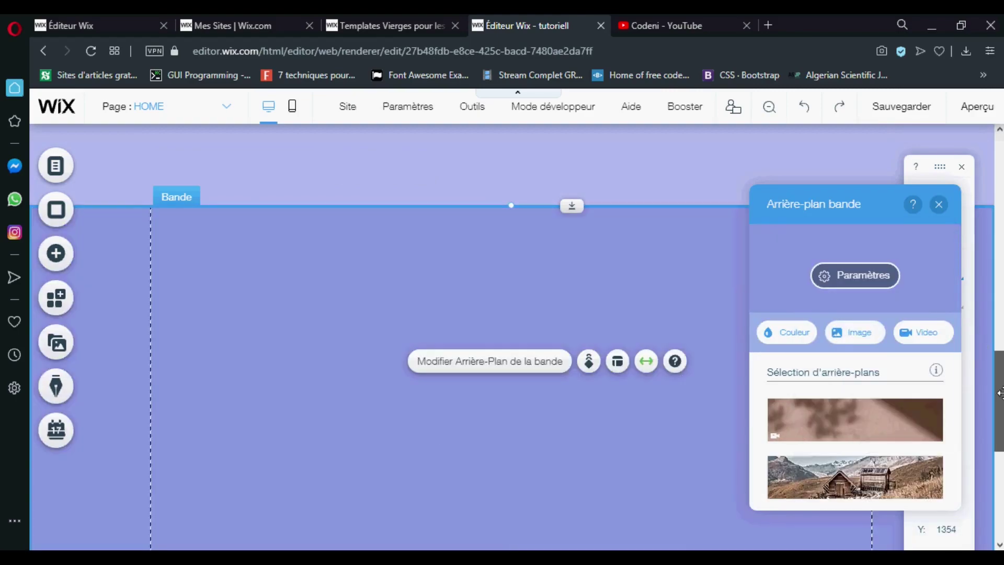
drag(998, 387, 962, 227)
click(938, 204)
- Duplicate the "about" heading
click(534, 343)
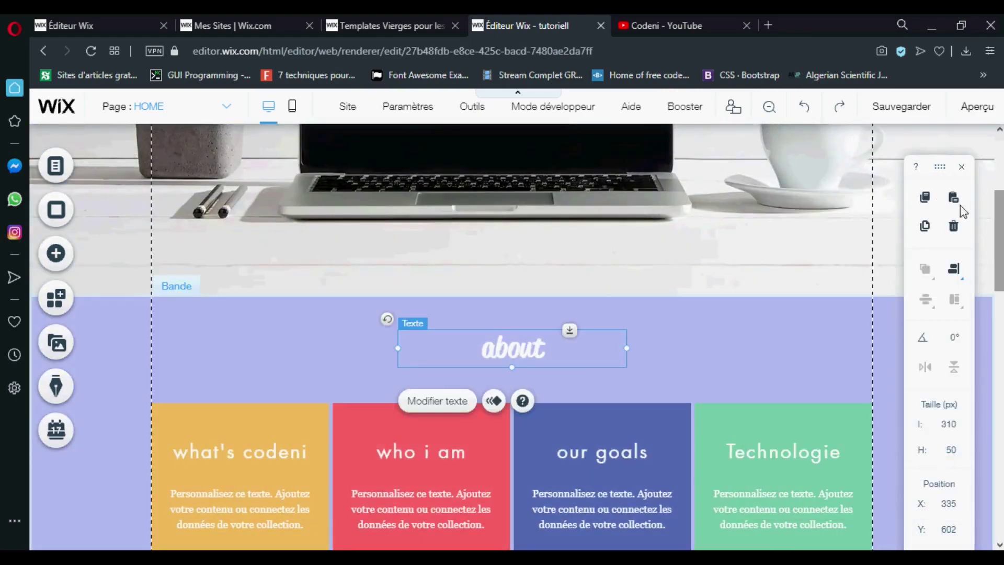
click(927, 236)
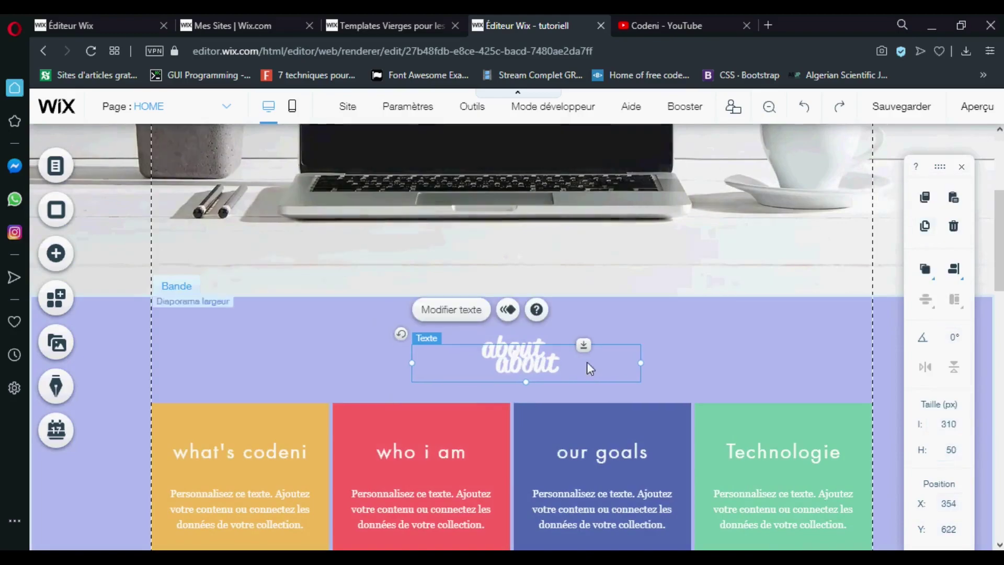
drag(586, 362, 587, 519)
drag(1002, 307, 983, 380)
drag(506, 152, 497, 402)
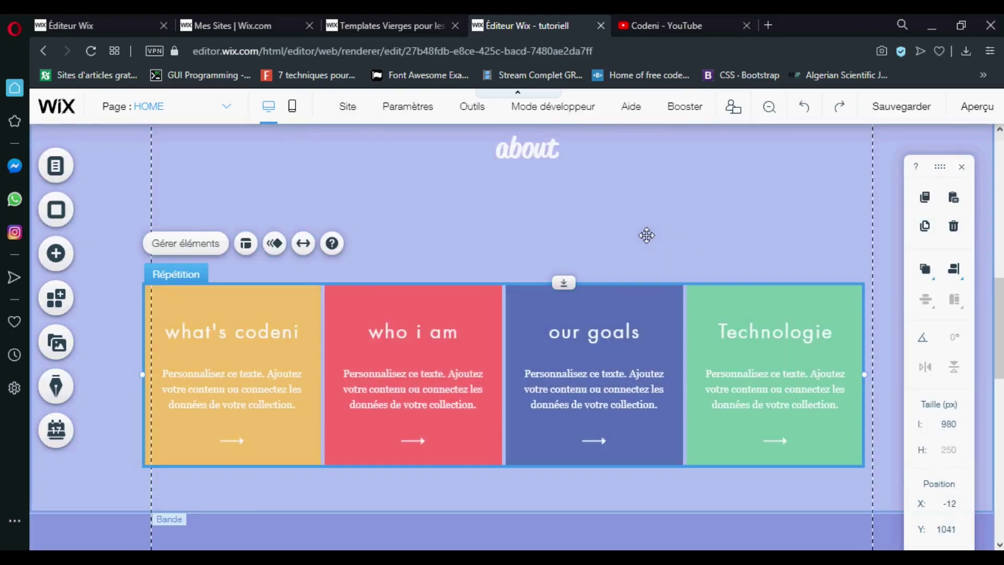
key(ctrl+z)
- Move the duplicated heading to the top of the new strip and change its text to "videos"
drag(1002, 328, 1003, 276)
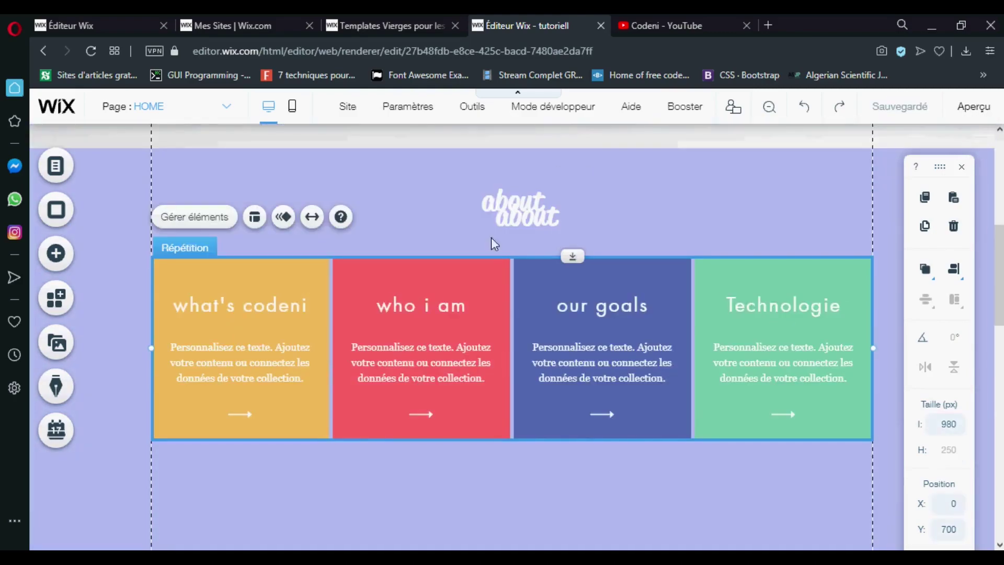
drag(522, 230, 513, 502)
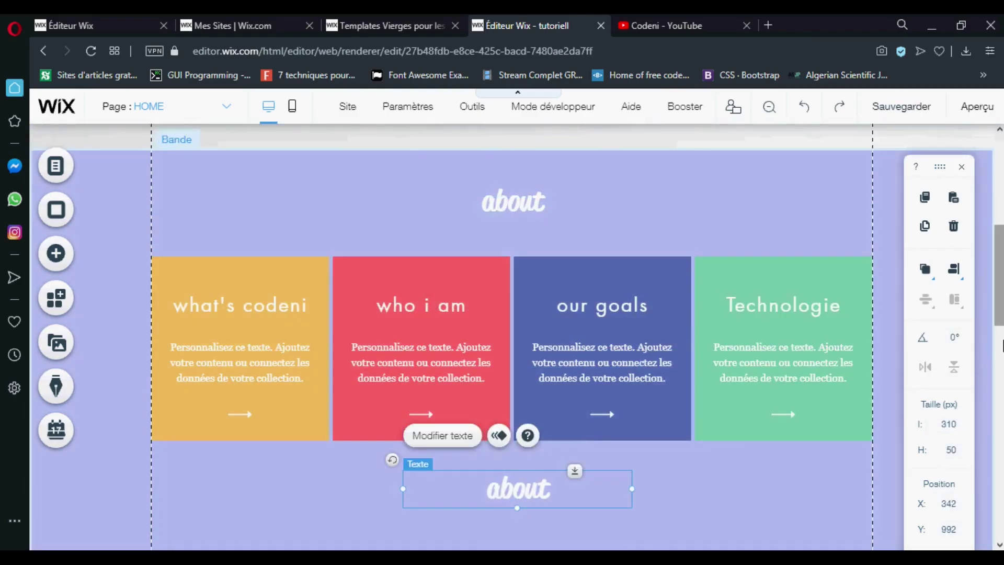
drag(1000, 319, 998, 393)
drag(556, 181, 544, 469)
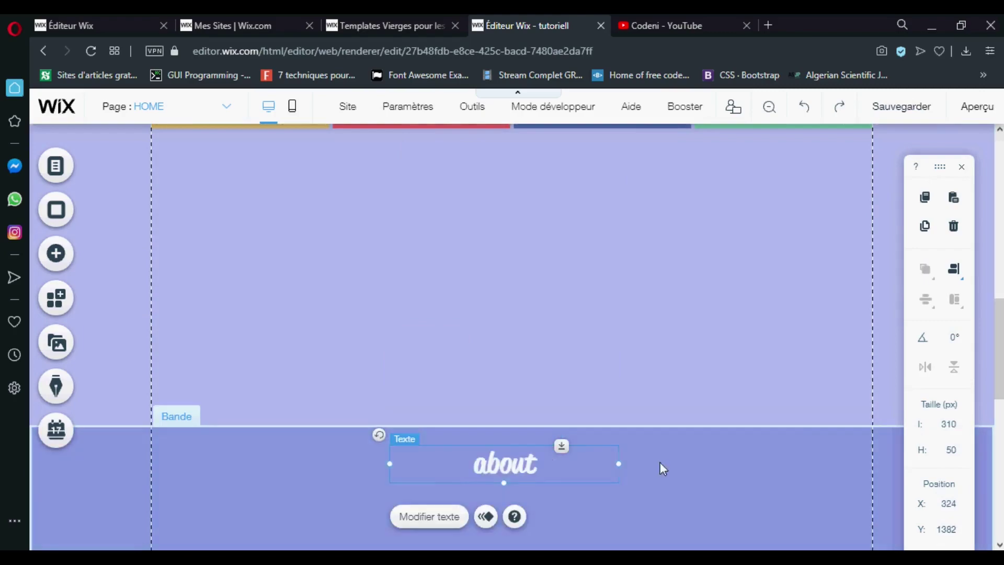
click(412, 515)
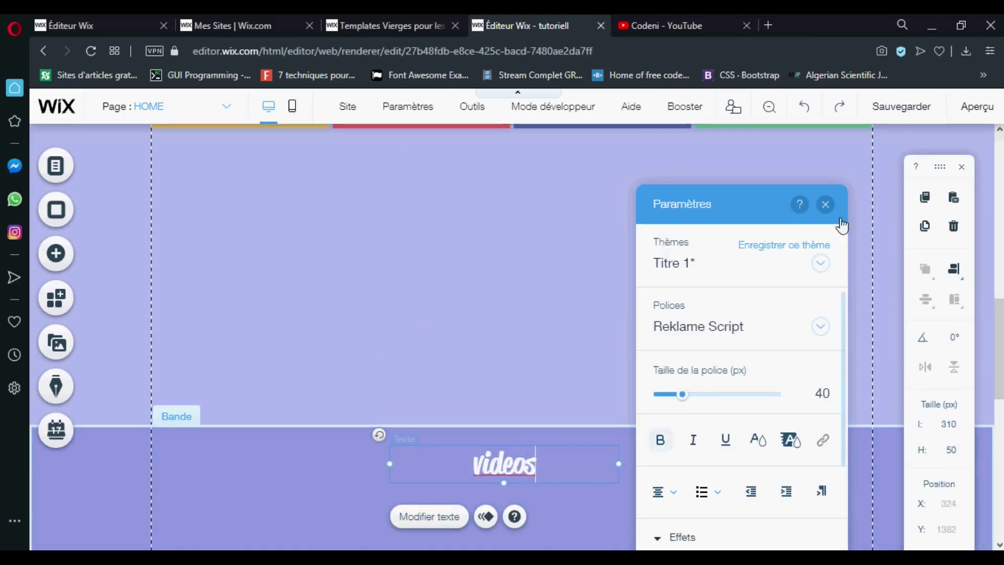
click(825, 205)
- Add a single YouTube video player beneath the "videos" heading
scroll(551, 261, down, 5)
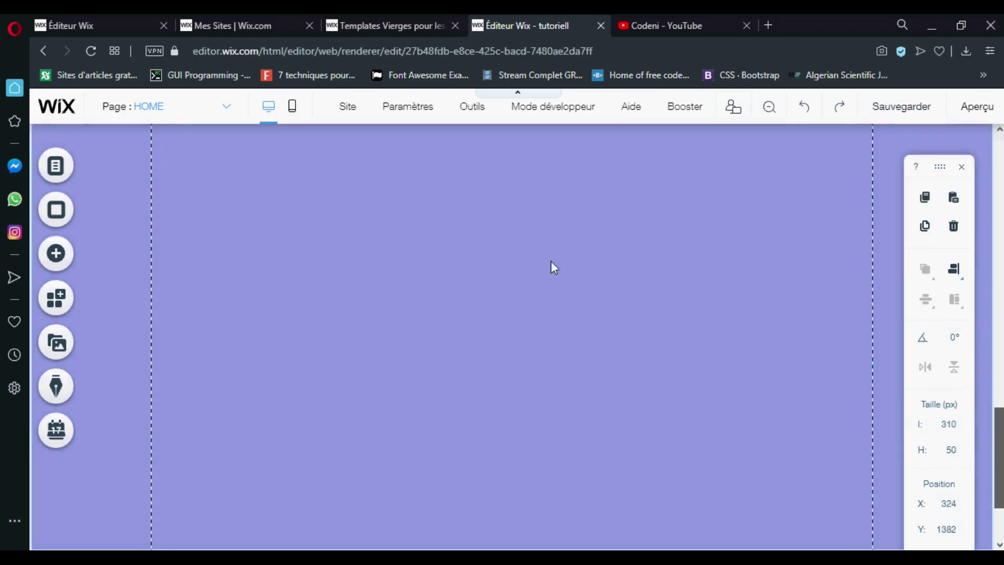
click(63, 256)
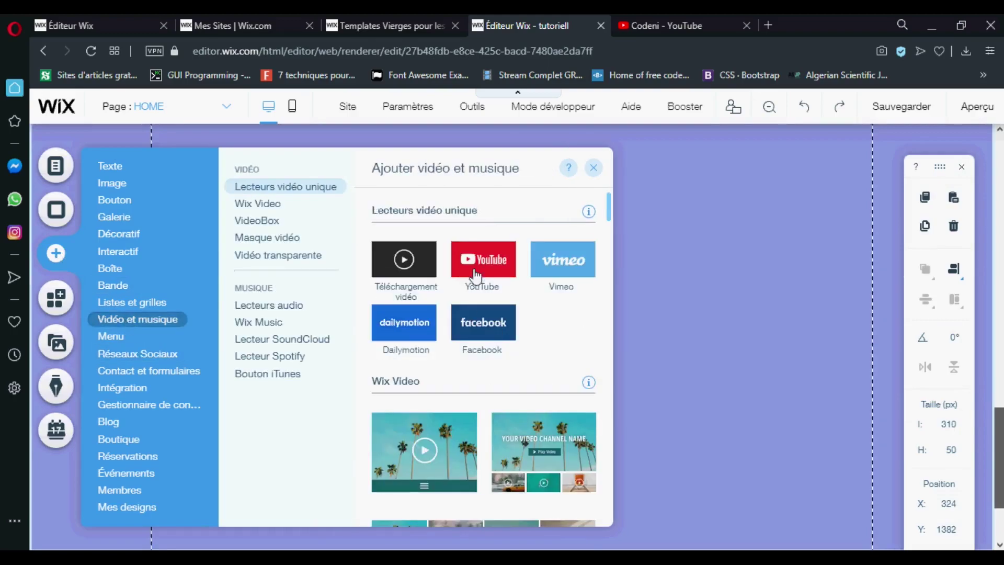
drag(640, 298, 568, 255)
scroll(575, 313, up, 5)
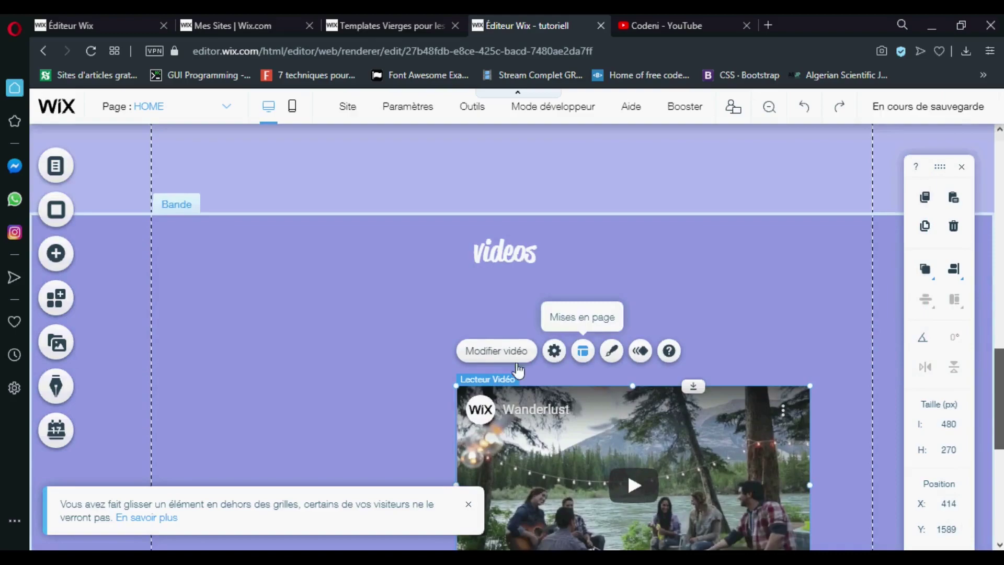
- Open the "rak fahem #4 :MALAWARE AND VIRUS" video from the Codeni YouTube channel to get its address
click(497, 351)
key(ctrl+Tab)
click(414, 430)
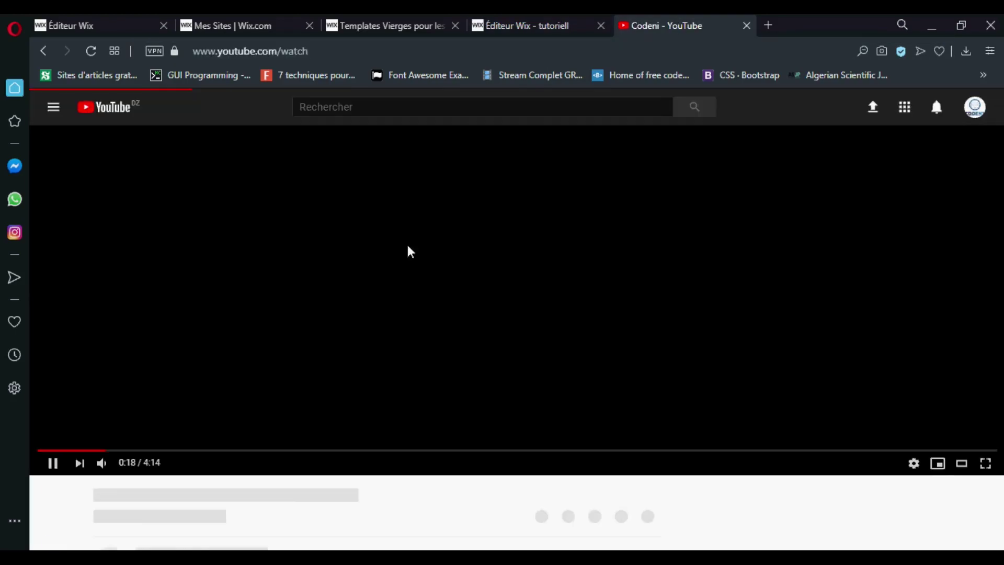
click(333, 52)
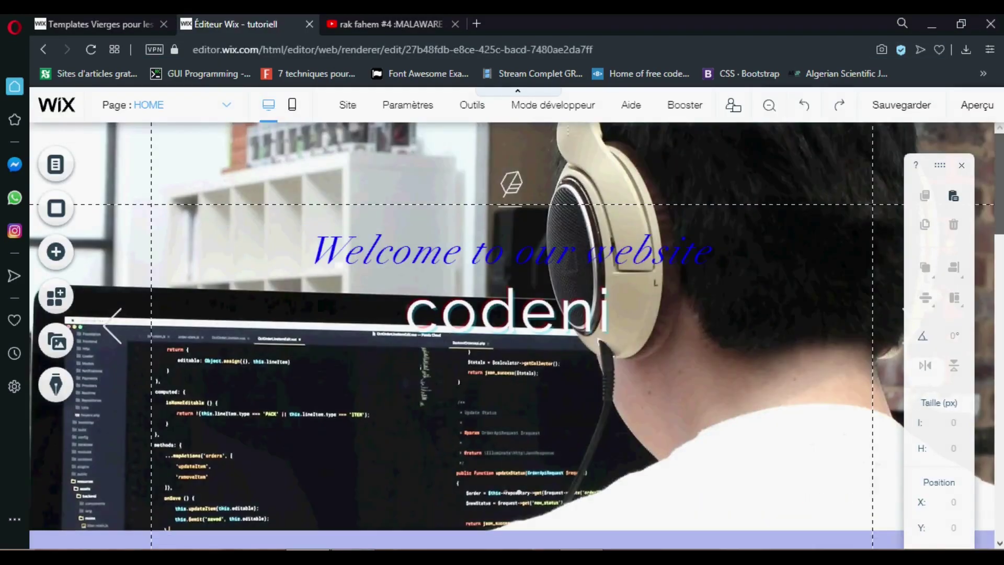
- Copy the YouTube video's address, close its page and set it as the player's video address, replacing the Wanderlust video
scroll(512, 335, down, 10)
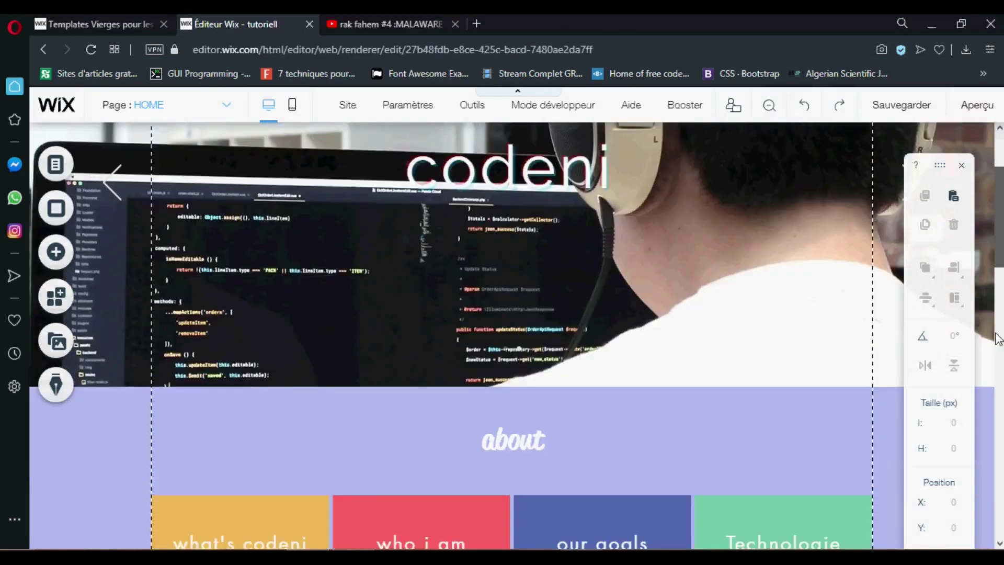
scroll(666, 334, up, 4)
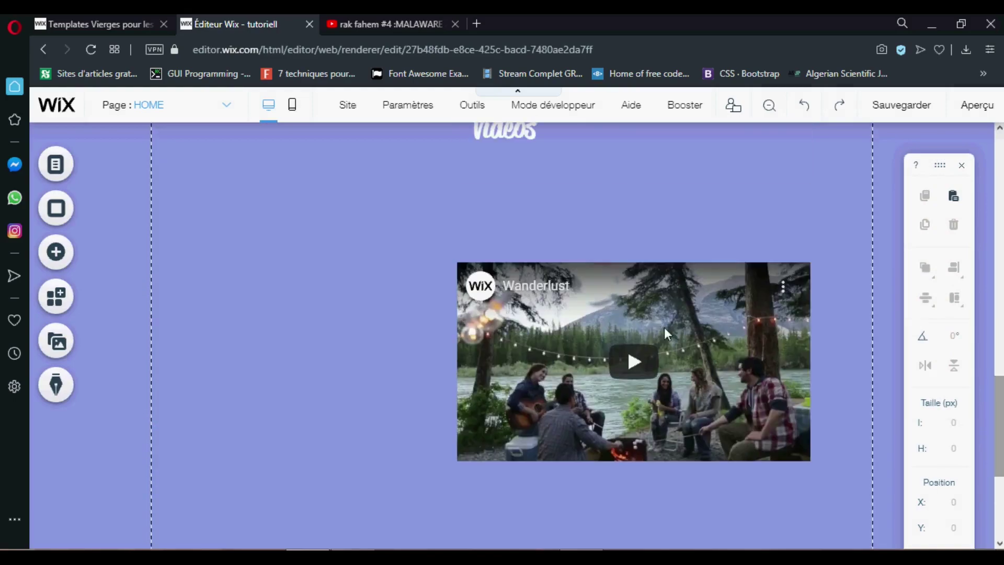
click(664, 332)
click(522, 233)
scroll(435, 314, down, 4)
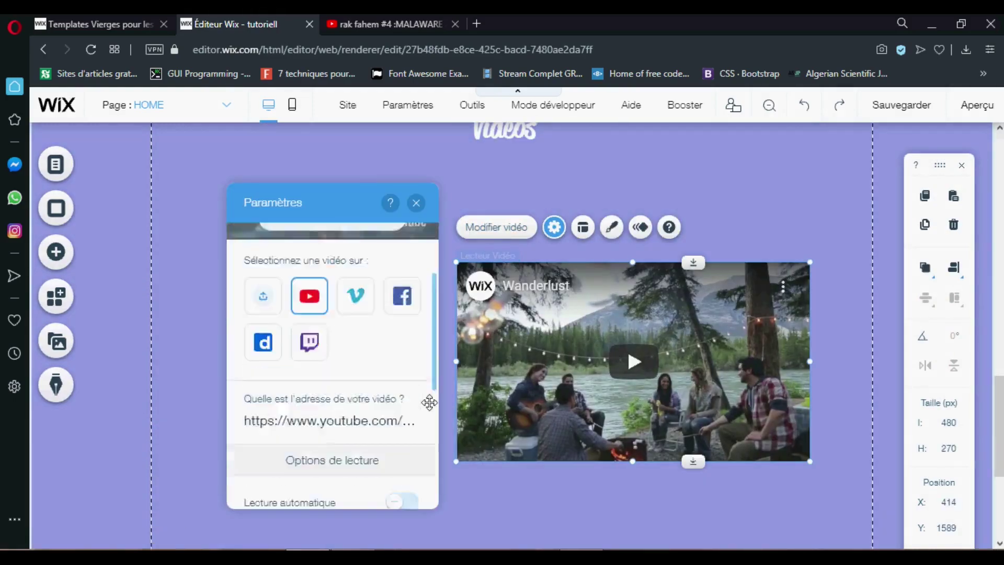
click(381, 23)
click(348, 50)
key(ctrl+c)
click(454, 24)
key(ctrl+a)
key(ctrl+v)
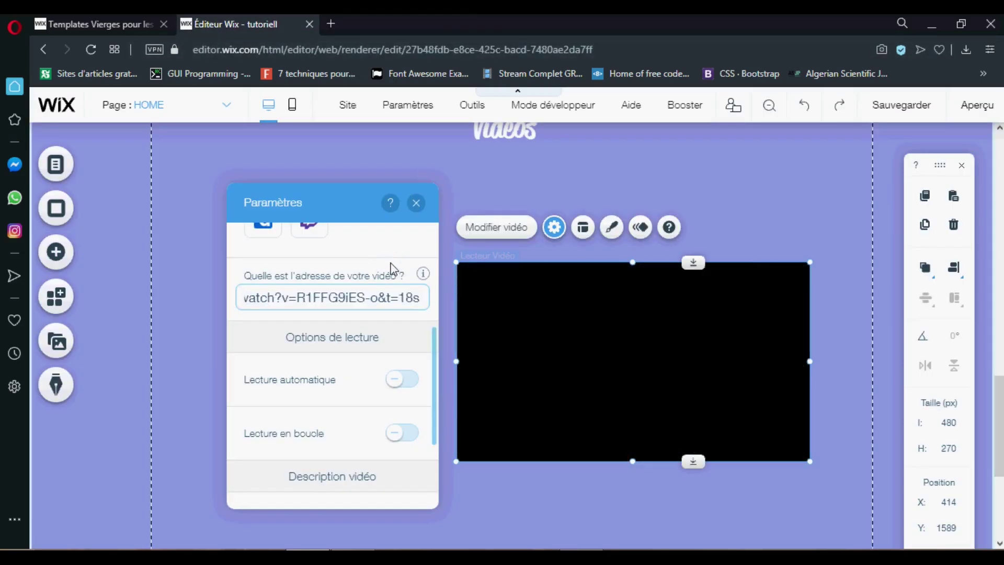
click(417, 208)
- Place a copy of the "videos" heading above the player and change its text to "what is the difference between malaware and virus ?"
click(505, 131)
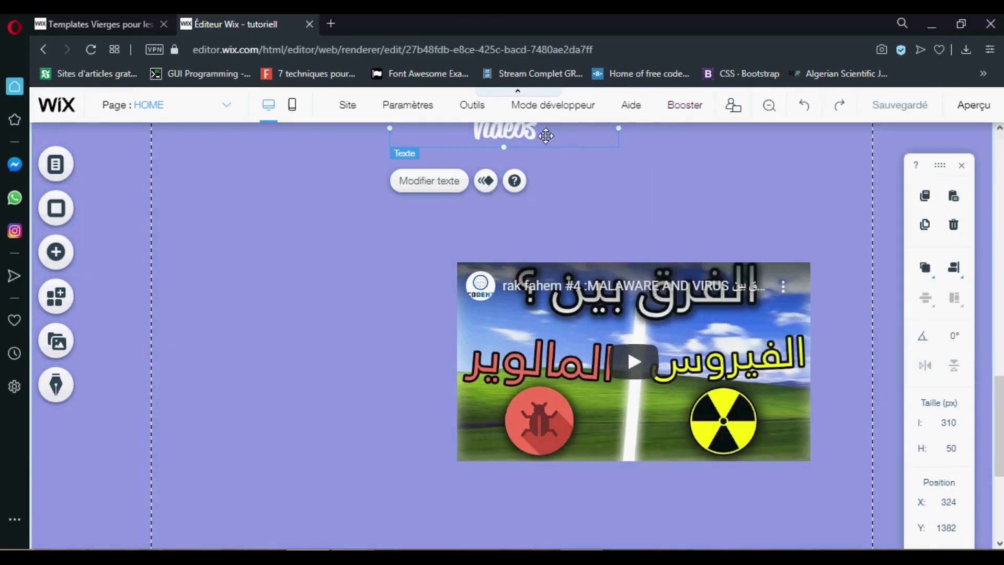
drag(544, 134, 643, 245)
click(552, 181)
text(what'is the)
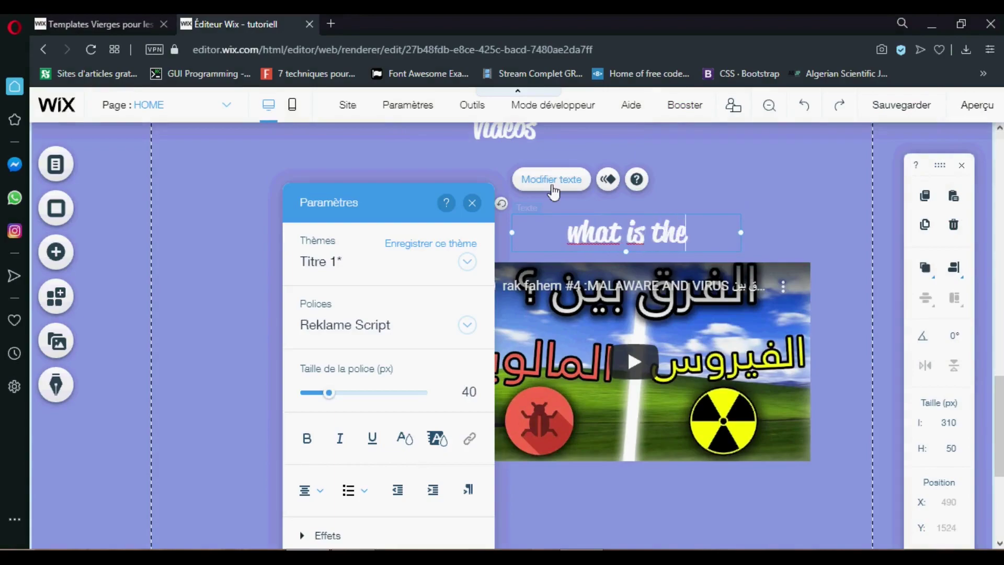
text( difference between malaware and)
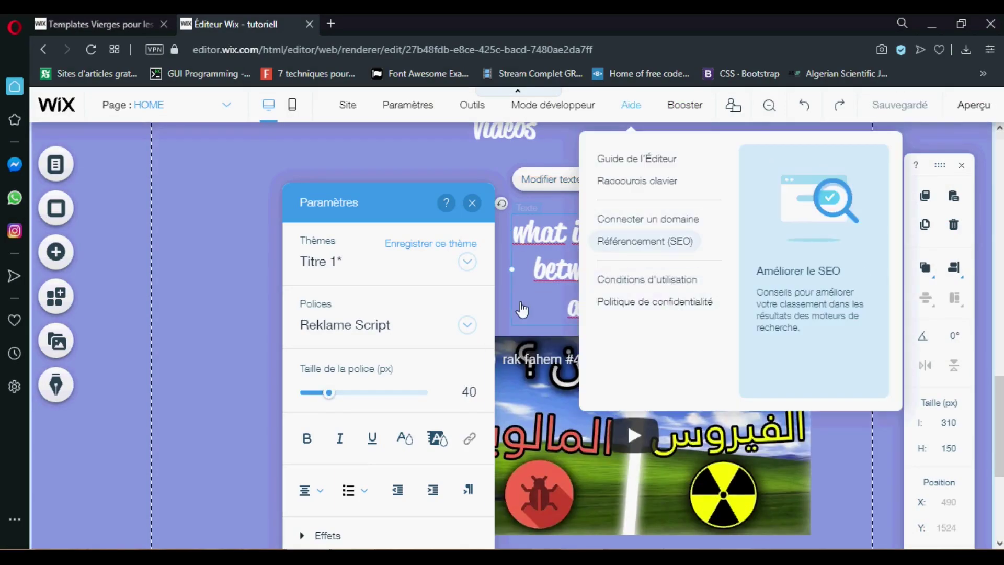
- Reduce the font size of the whole video title
key(ctrl+a)
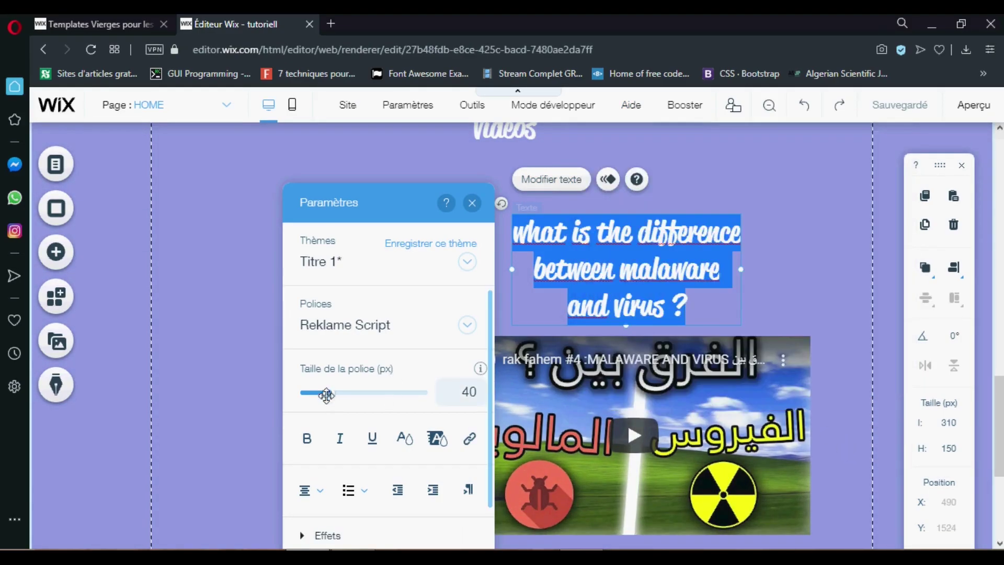
drag(326, 395, 320, 393)
click(647, 277)
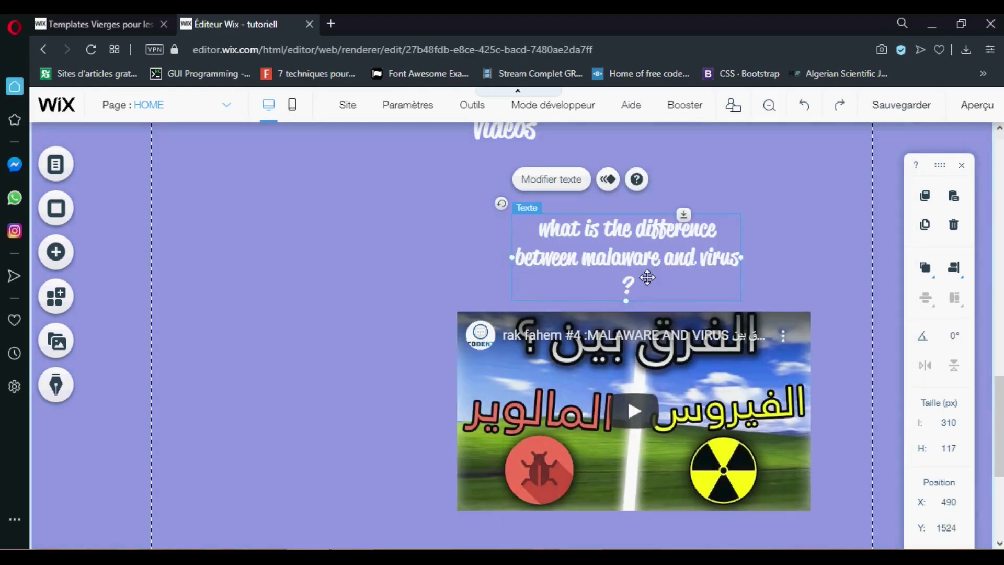
- Delete the question mark from the video title and shift the player and its title towards the strip's right edge
click(553, 180)
click(636, 281)
key(BackSpace)
click(762, 211)
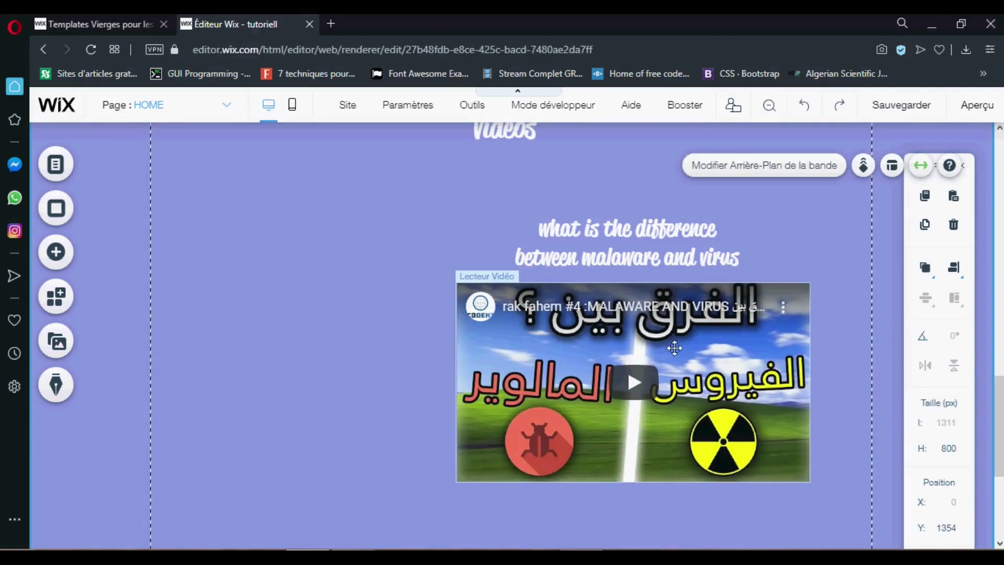
drag(675, 348, 716, 350)
drag(612, 222, 664, 224)
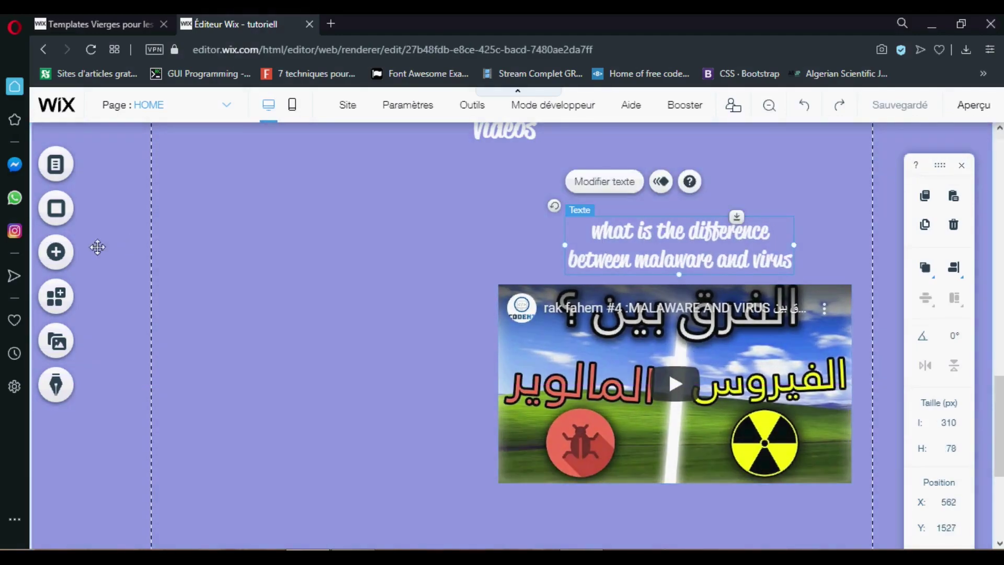
- Add a second YouTube player, shrink it to about 434 × 244 px and place it to the left of the malaware video
click(56, 252)
click(168, 319)
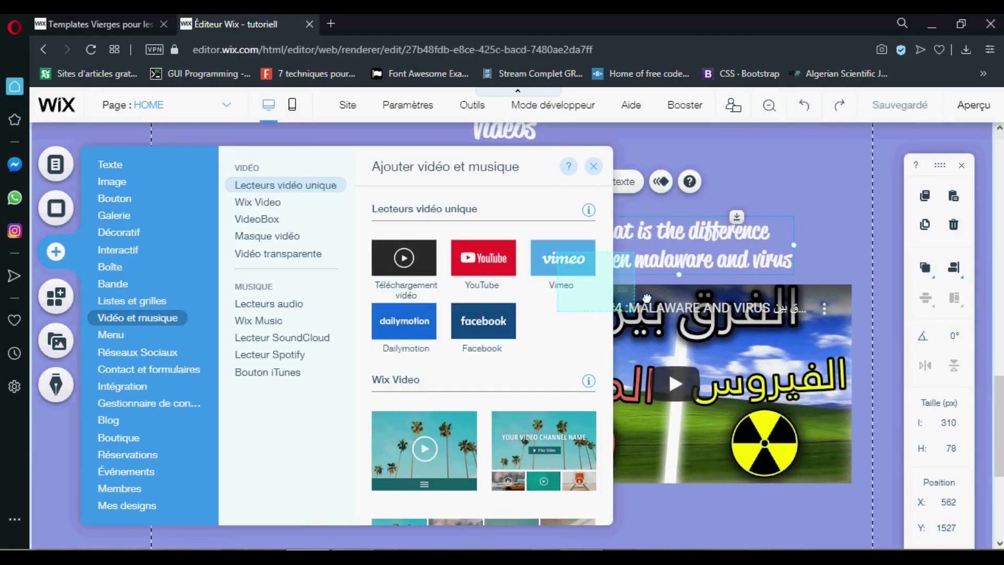
drag(647, 298, 647, 336)
drag(779, 338, 383, 449)
drag(146, 283, 172, 312)
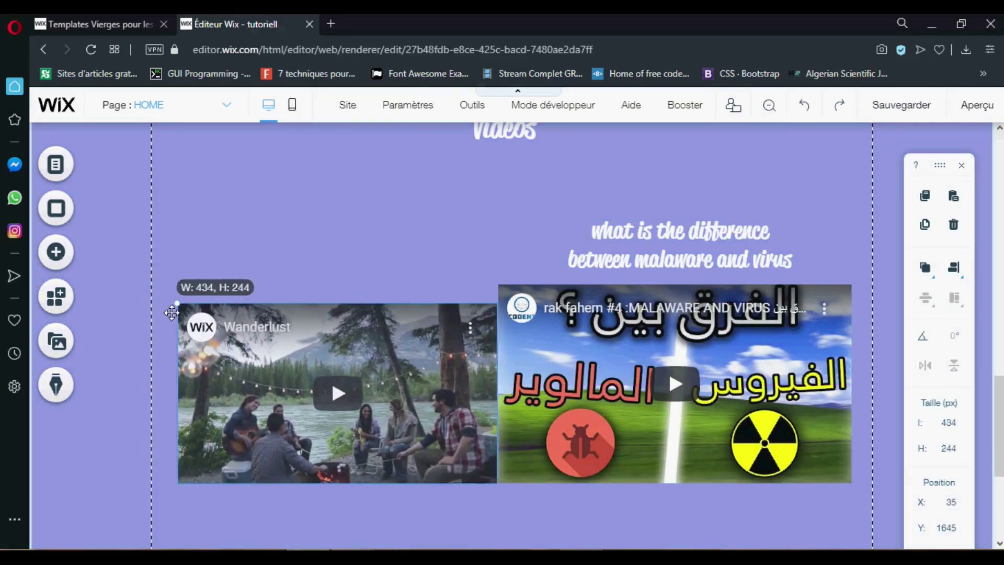
drag(246, 366, 226, 357)
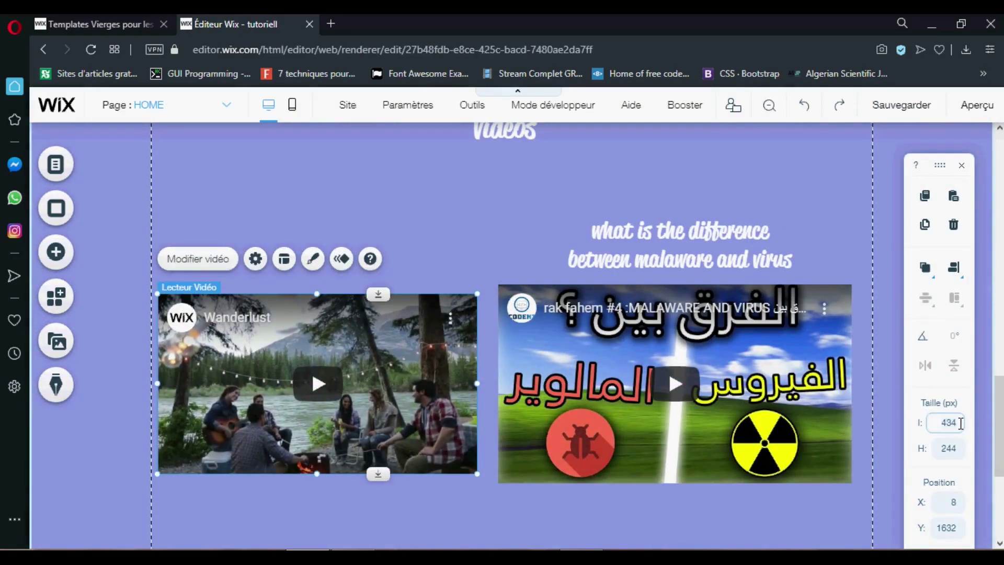
- Resize the malaware video player to 434 × 244 px and align it level with the Wanderlust player
click(732, 387)
click(946, 423)
text(434)
key(Return)
click(407, 382)
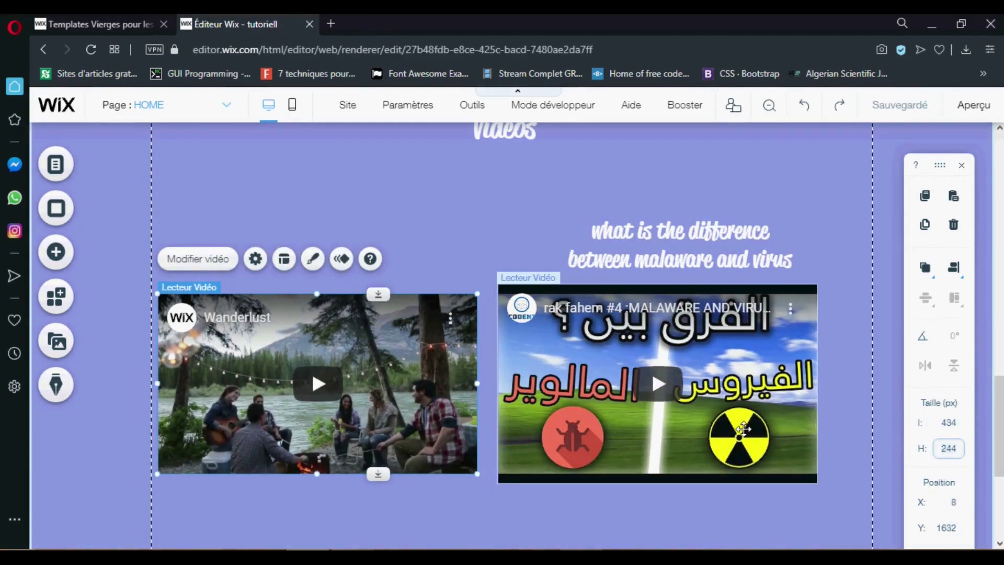
drag(767, 438, 758, 414)
click(668, 230)
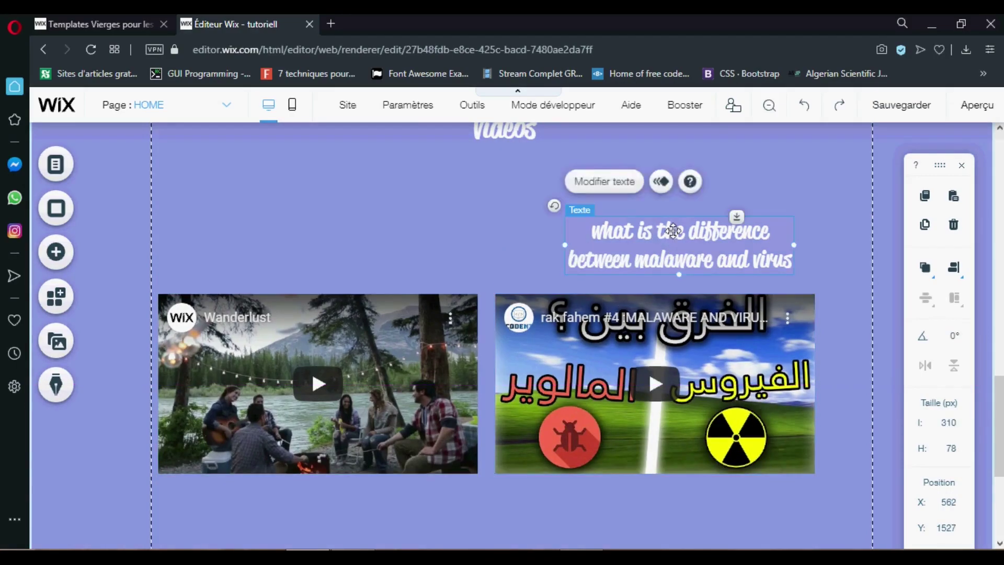
- Place a copy of the malaware video title above the Wanderlust player, change its text to "what's linux?" and move it closer to the player
drag(668, 231, 286, 247)
key(ctrl+v)
click(261, 200)
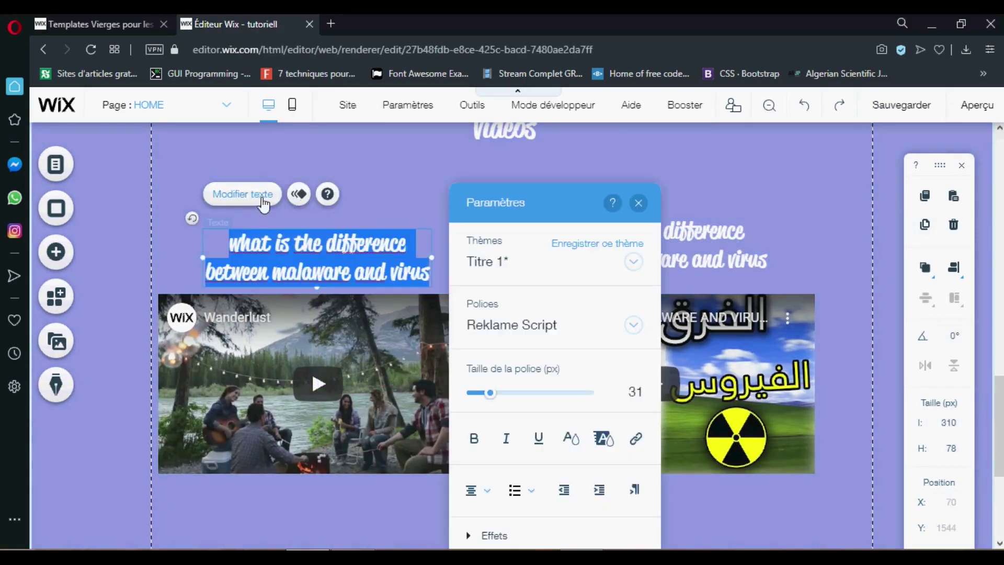
key(BackSpace)
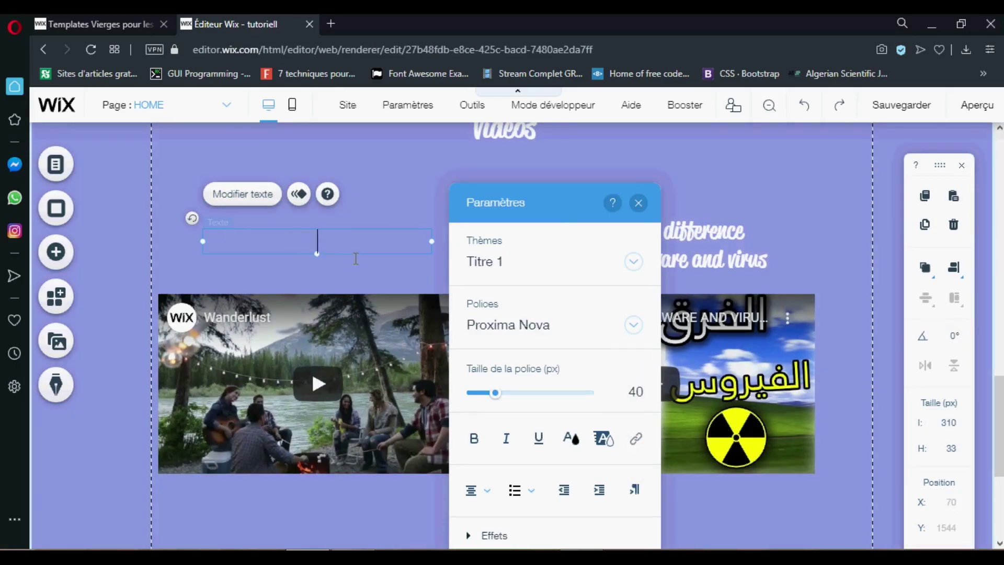
click(638, 203)
click(626, 238)
key(ctrl+v)
drag(582, 264, 233, 256)
double_click(346, 265)
text(what's linux?)
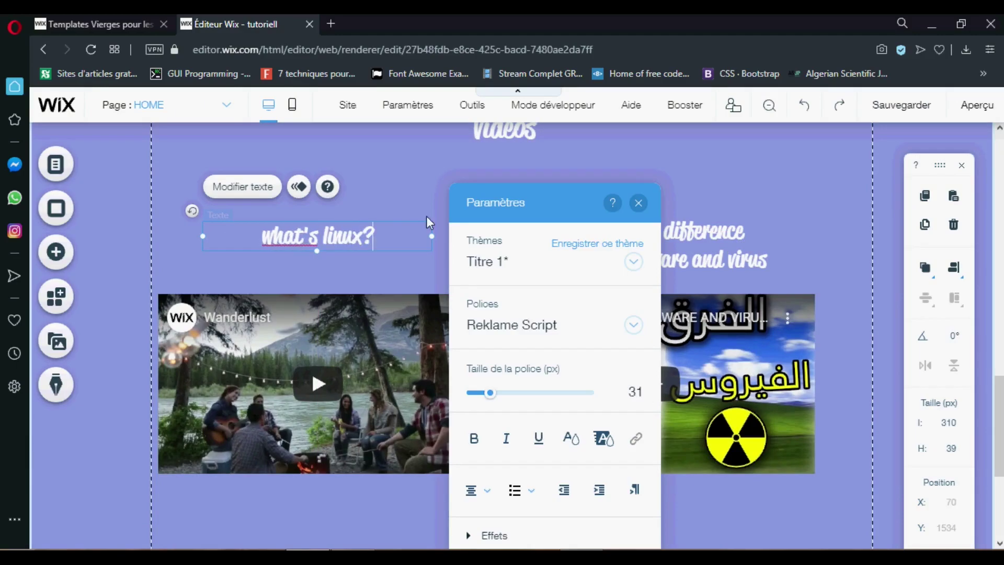
click(428, 215)
drag(337, 237, 338, 260)
- Open YouTube in a new browser tab and search for "what's linux codeni"
click(331, 24)
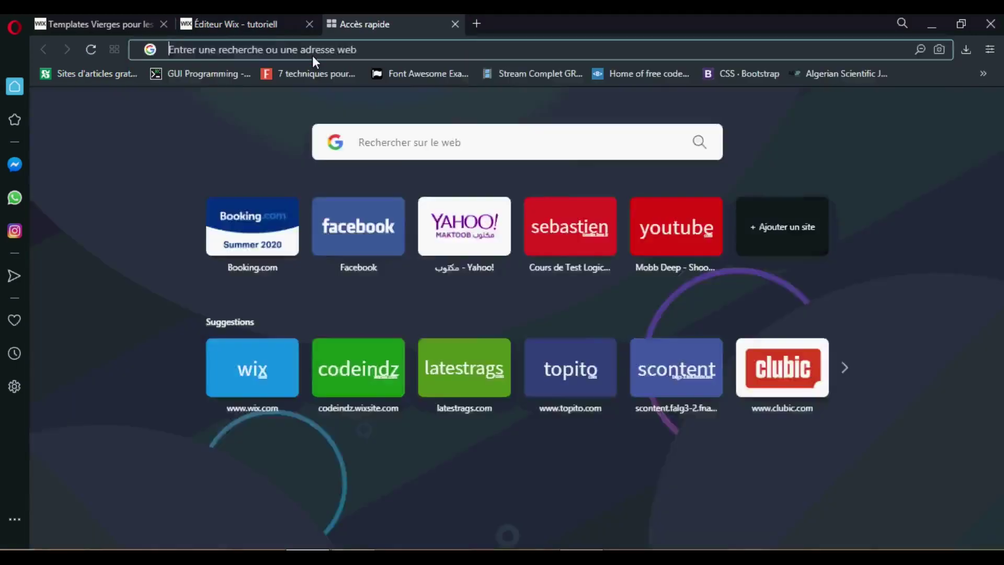
text(youtube.com)
key(Return)
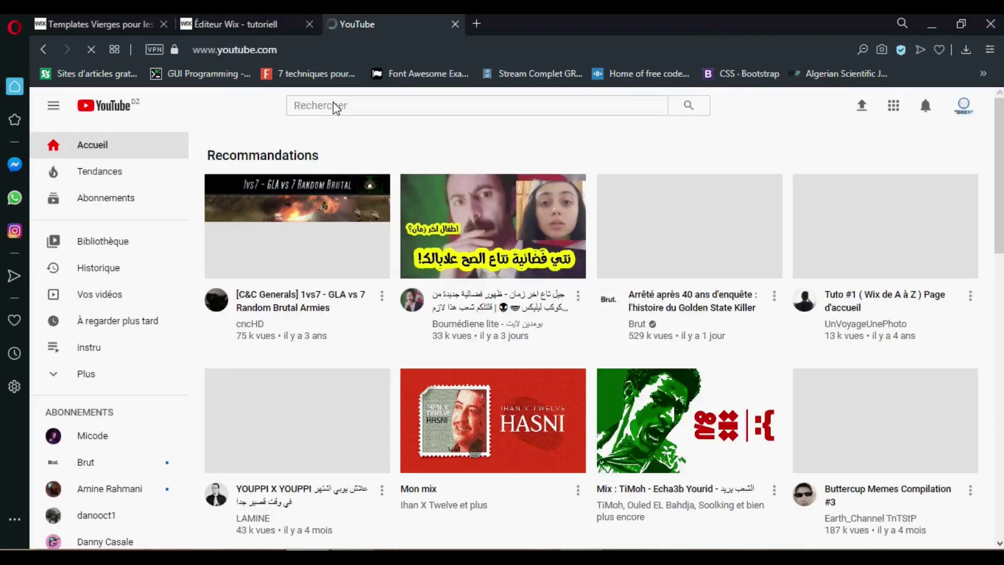
click(333, 104)
text(linux)
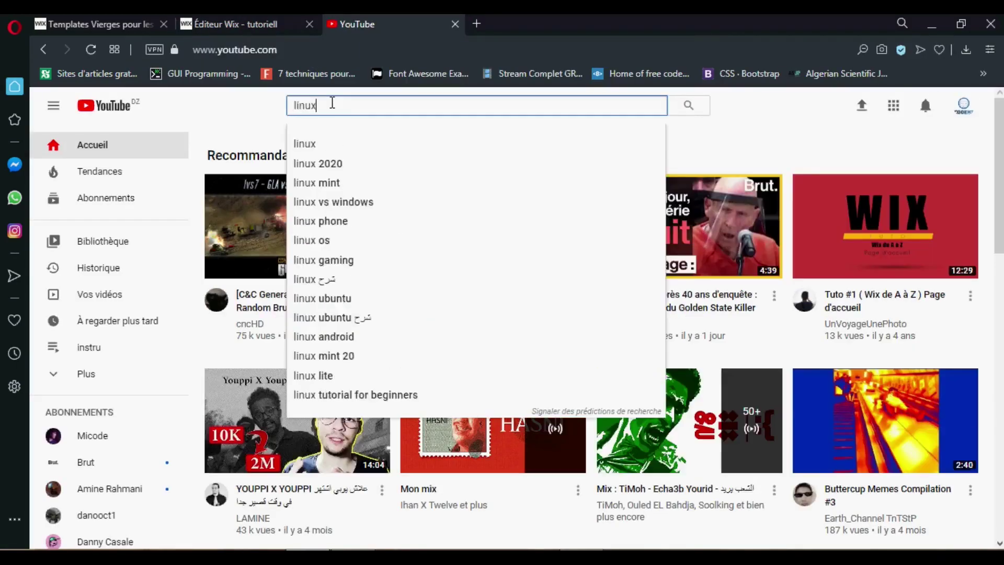
key(BackSpace)
key(BackSpace)
key(BackSpace)
key(BackSpace)
key(BackSpace)
text(what's linux codeni)
key(Return)
- Open the Rak fahem #3 Linux video, copy its web address and close the YouTube tab
click(307, 294)
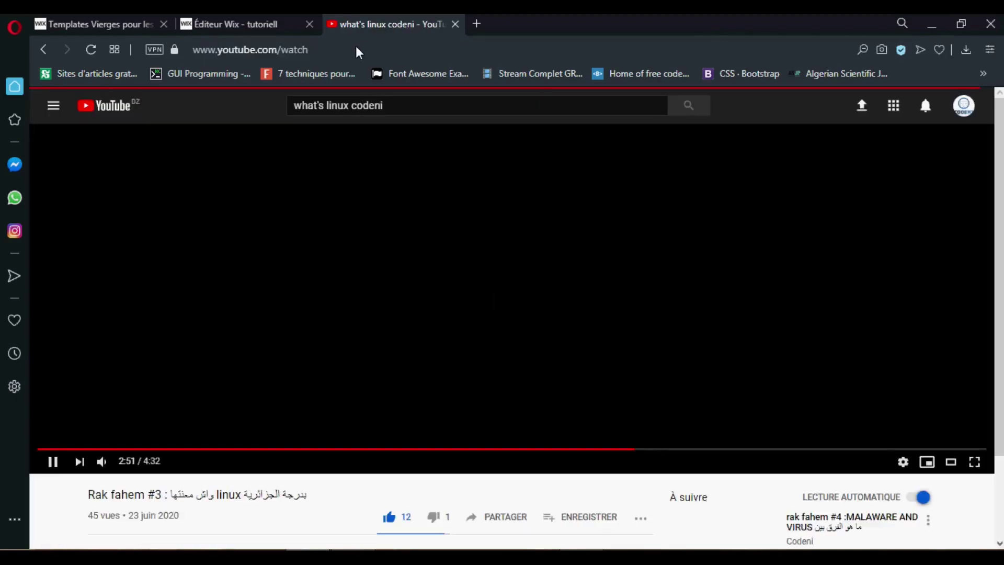
click(359, 51)
key(ctrl+c)
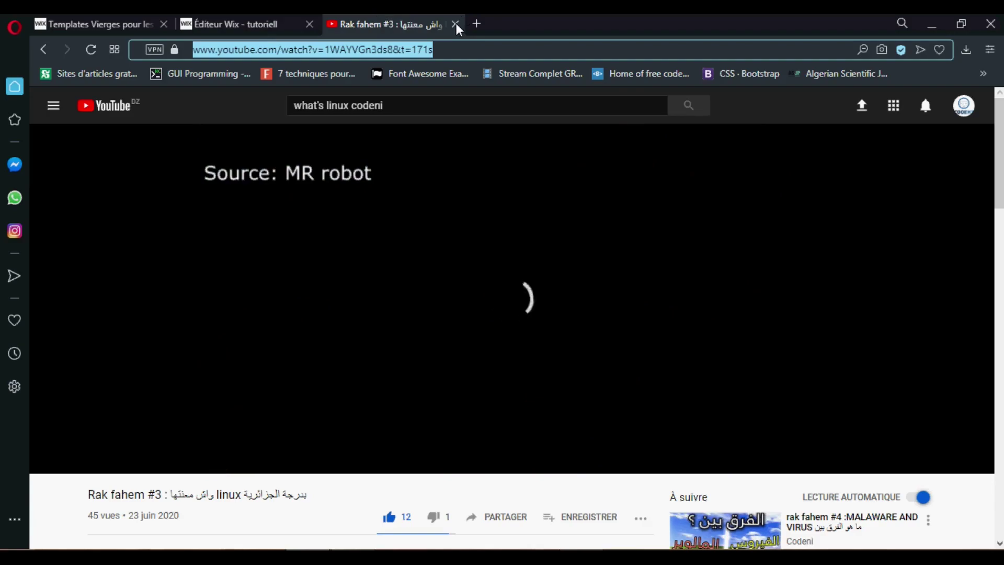
click(455, 24)
- Replace the Wanderlust player's video address with the copied YouTube link
click(292, 340)
click(255, 258)
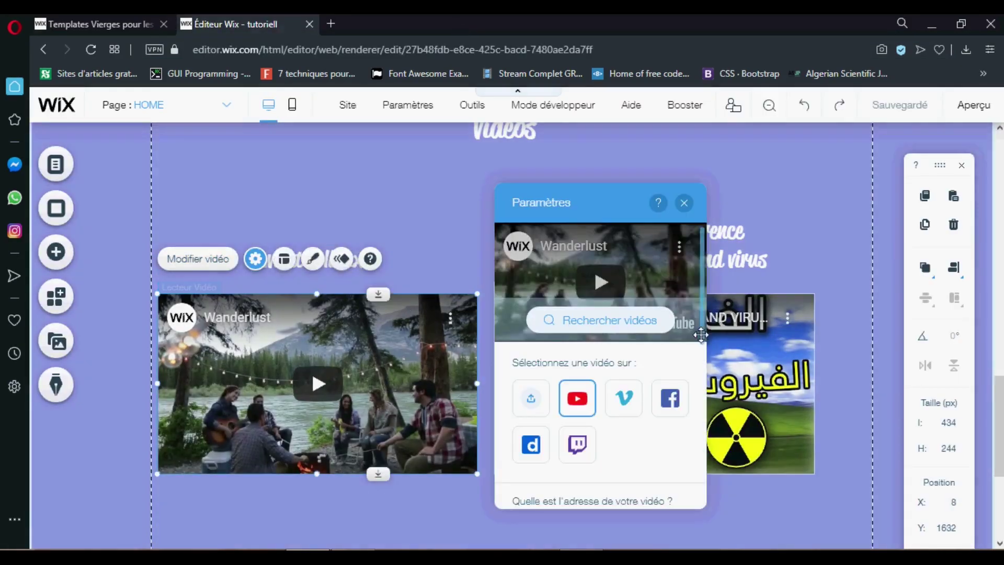
scroll(628, 366, down, 3)
click(587, 313)
key(ctrl+v)
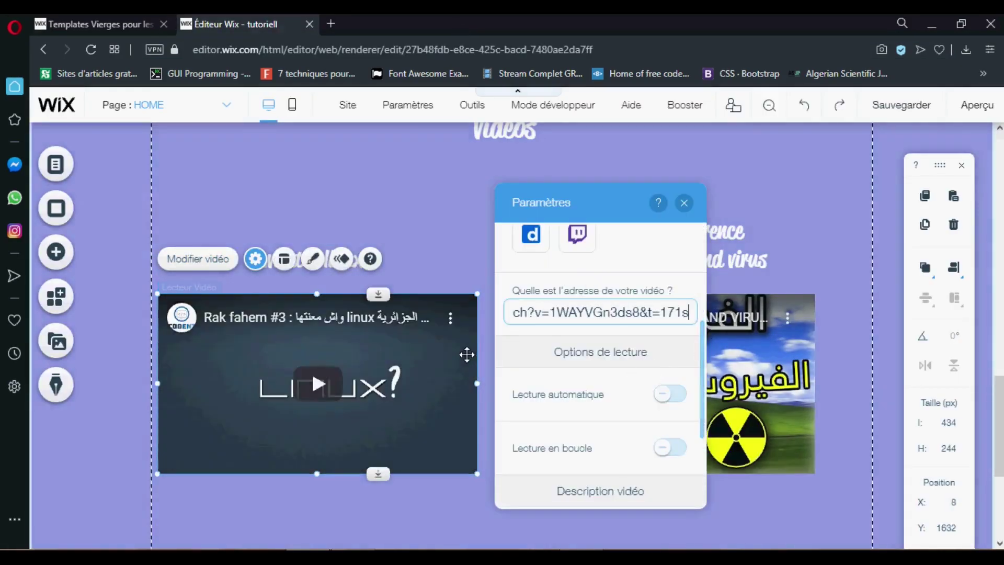
click(685, 208)
- Add a blank white strip from the Classique strips below the videos strip
scroll(818, 236, down, 5)
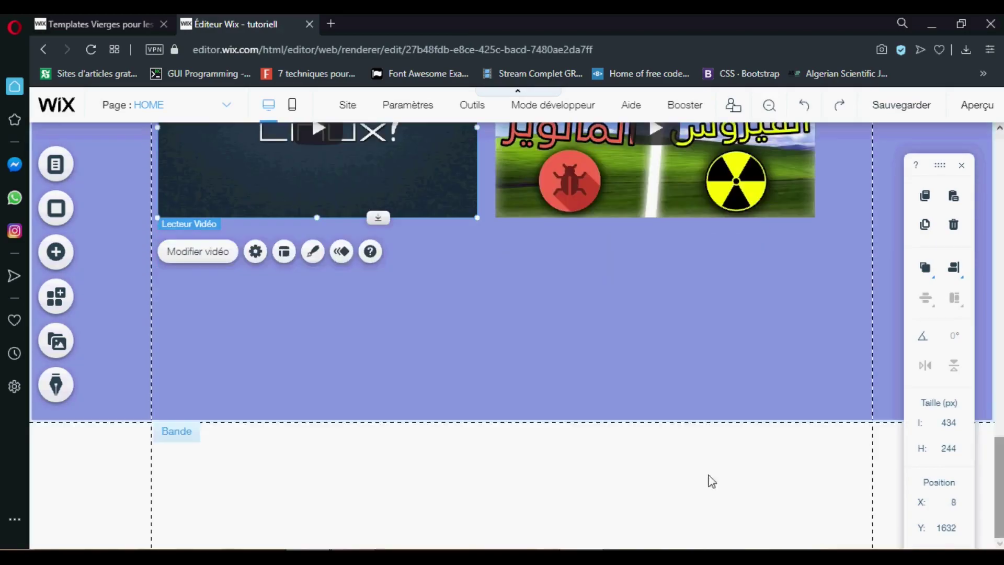
click(708, 479)
click(55, 253)
click(114, 285)
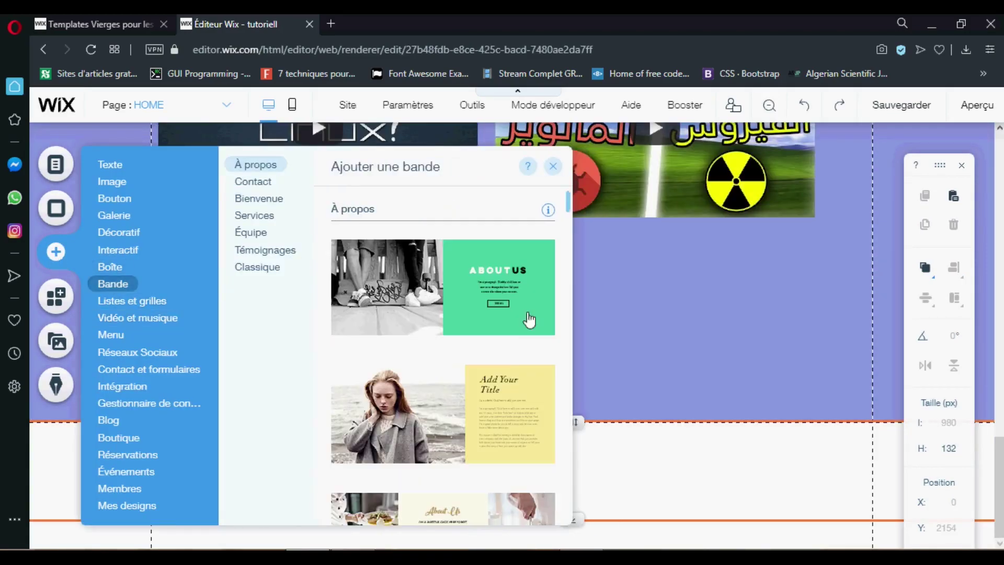
drag(570, 210, 562, 253)
click(262, 269)
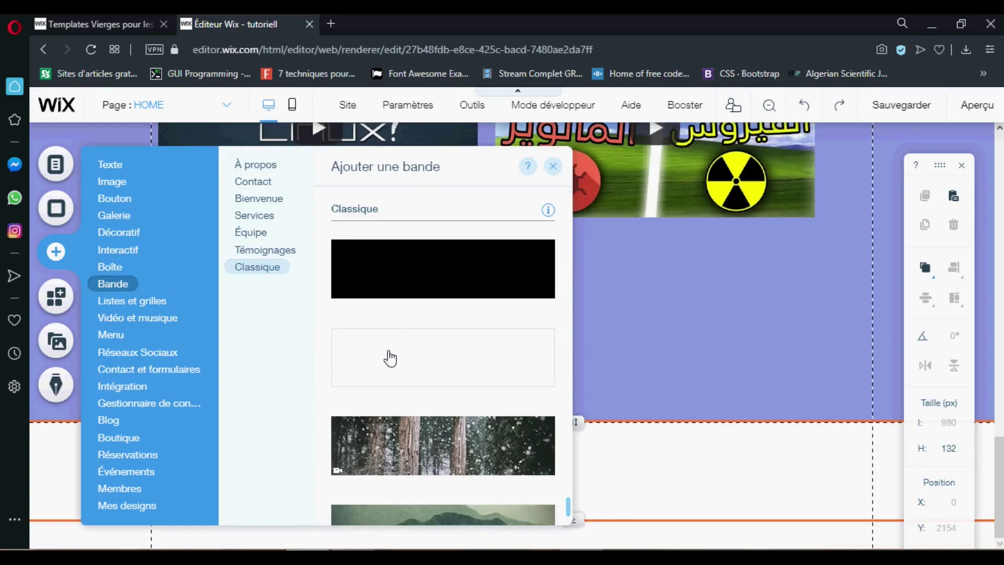
click(387, 356)
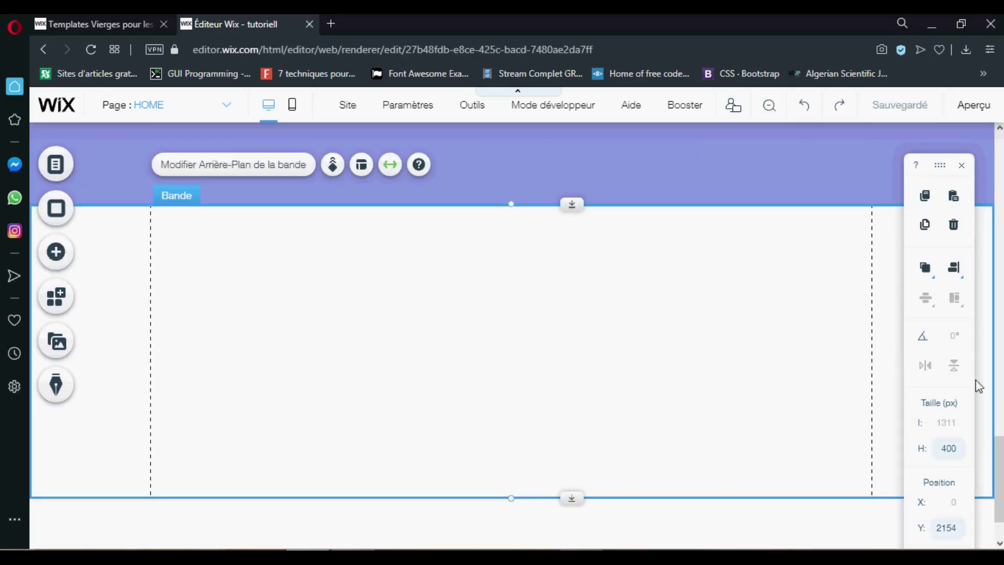
- Set the new strip's background colour to strong blue and its height to 600 px
click(246, 164)
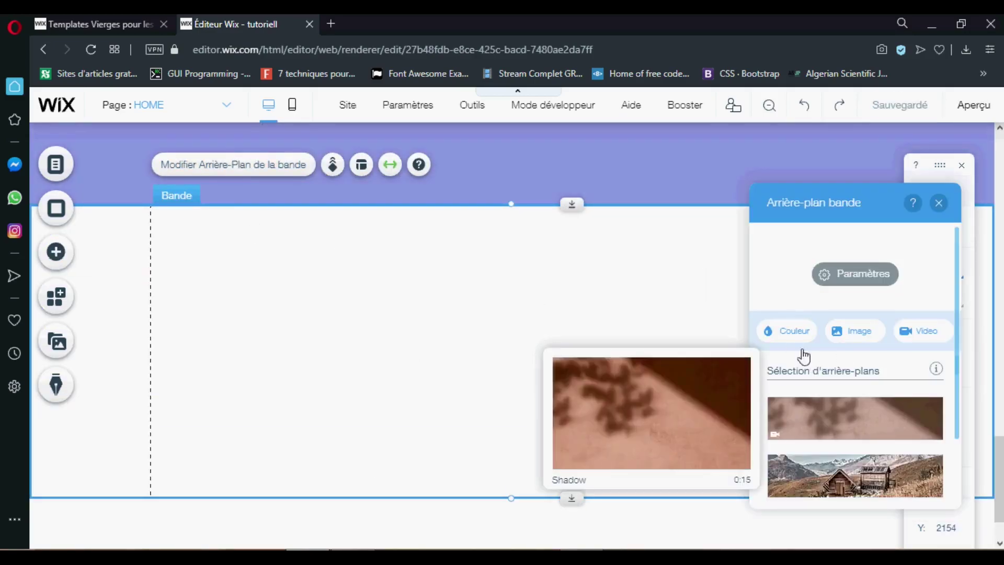
click(787, 330)
click(841, 347)
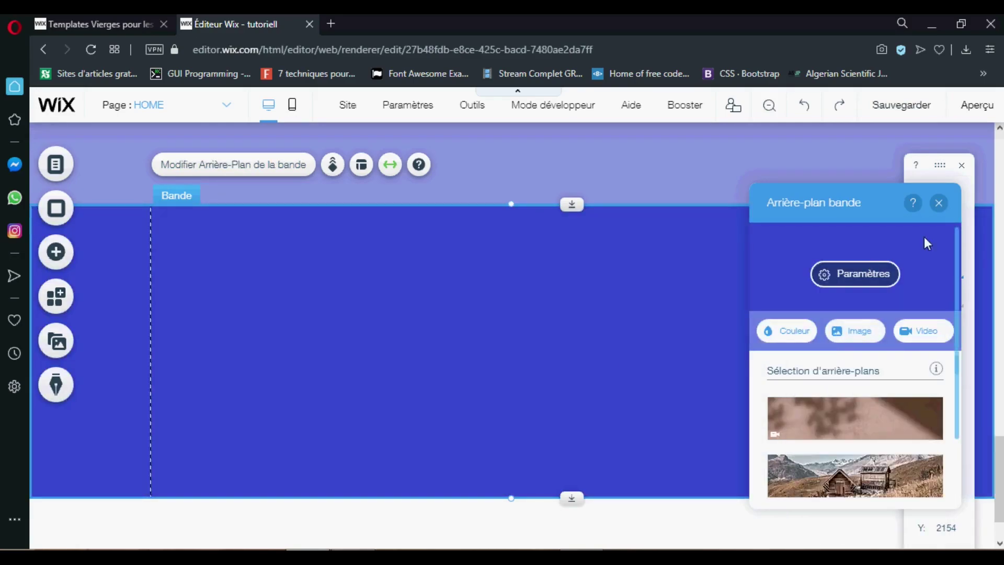
click(938, 203)
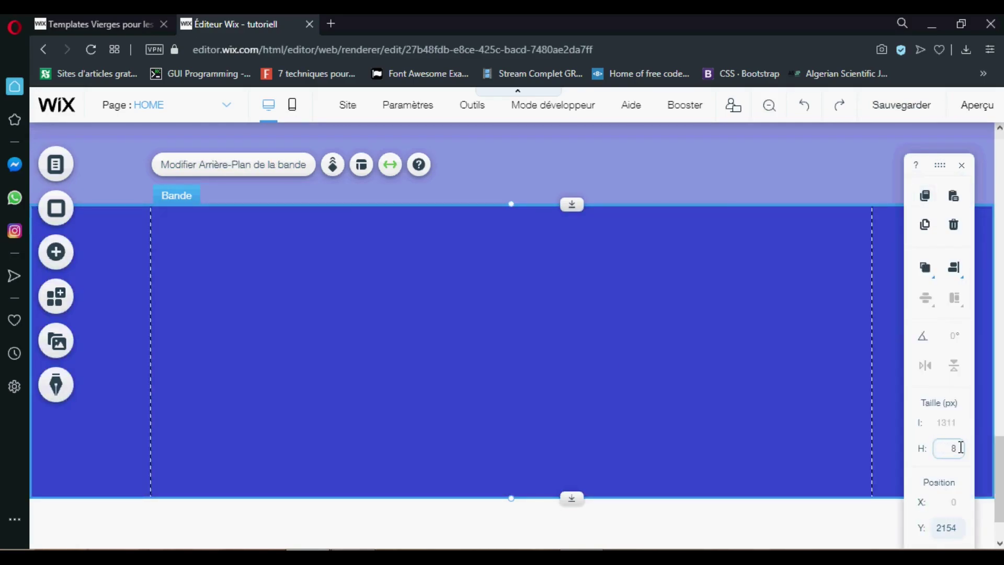
click(752, 408)
- Place a Reklame Script title at the top of the blue strip and set its text to "contact"
drag(1000, 424, 999, 323)
drag(503, 195, 507, 418)
scroll(570, 409, down, 3)
drag(569, 409, 513, 341)
click(458, 402)
text(contact)
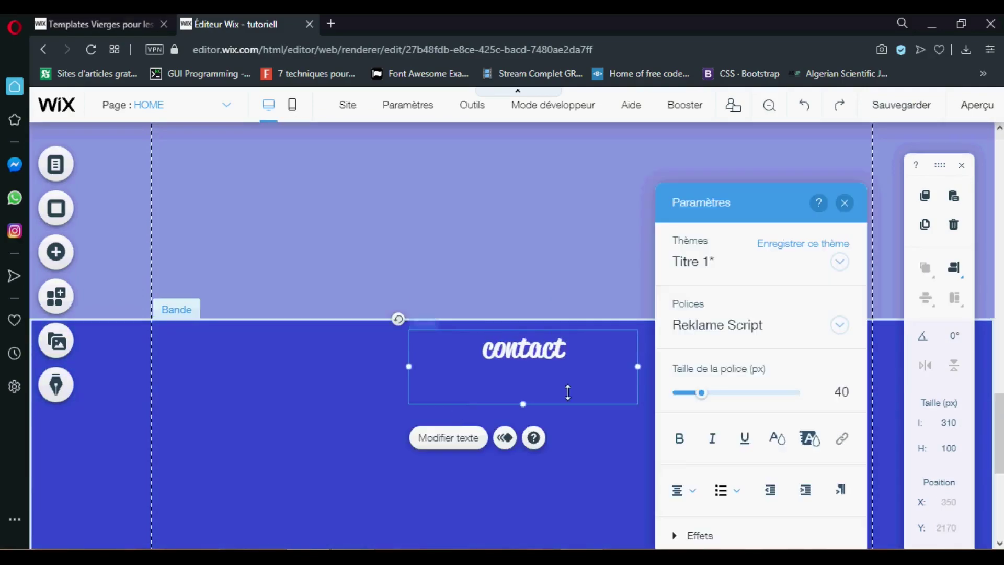
click(397, 340)
- Add a social network icon bar to the right half of the blue strip and move the contact title level with it on the left
click(56, 251)
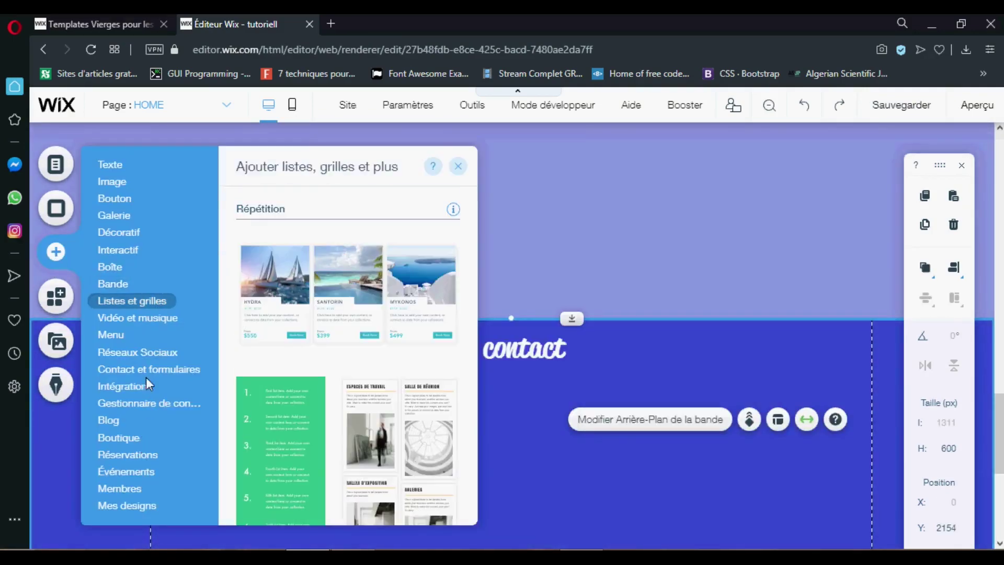
mouse_move(142, 358)
click(465, 259)
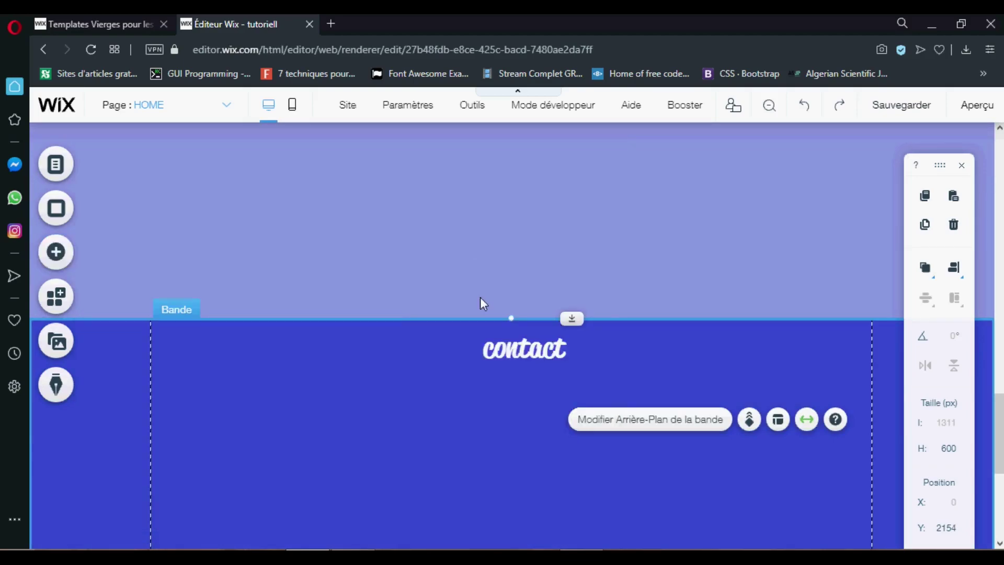
drag(466, 358, 459, 458)
drag(522, 343, 695, 459)
drag(525, 451, 272, 461)
- Delete the Pinterest and Tumblr icons from the social network bar
click(634, 451)
click(680, 403)
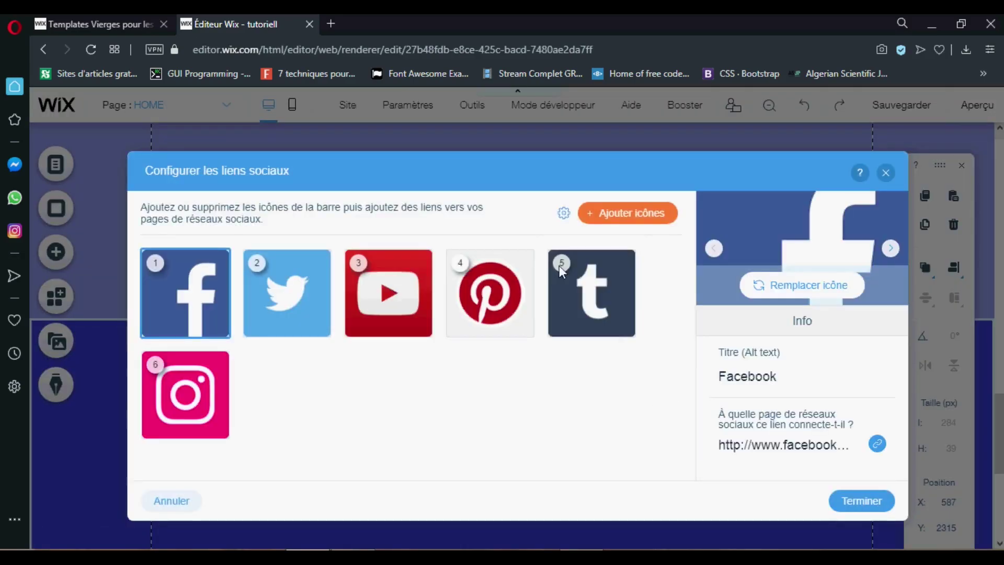
click(621, 325)
click(621, 325)
click(531, 325)
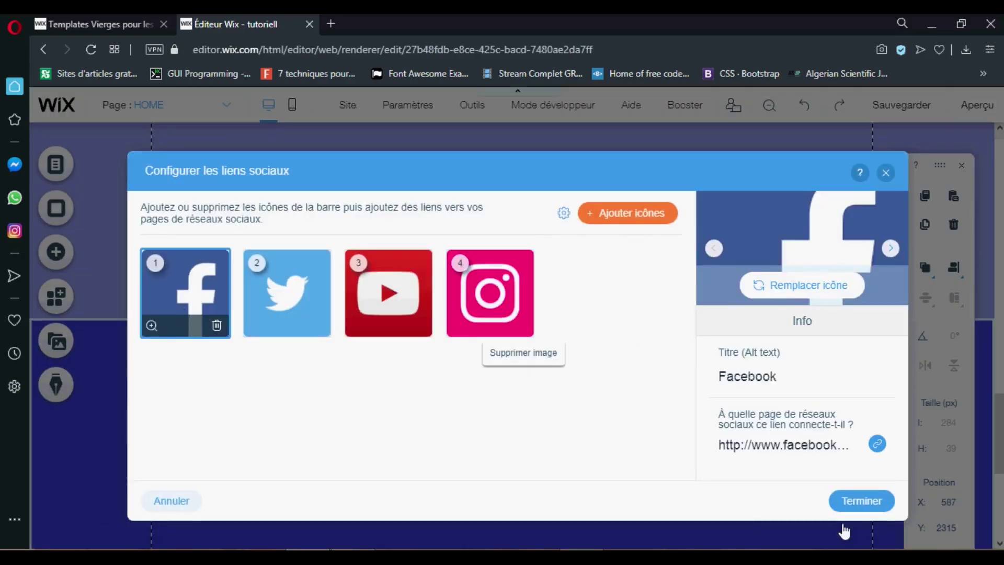
click(877, 444)
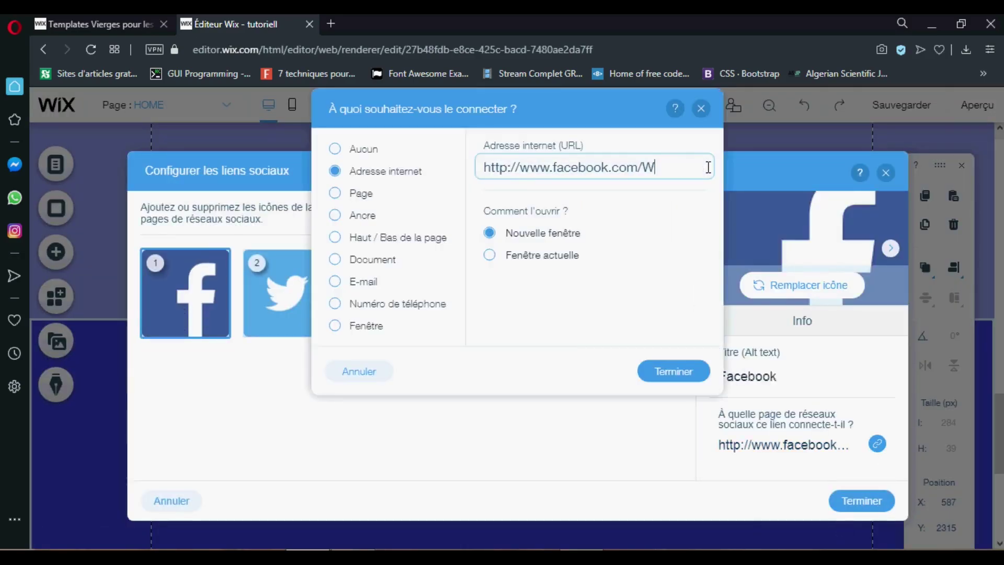
click(675, 371)
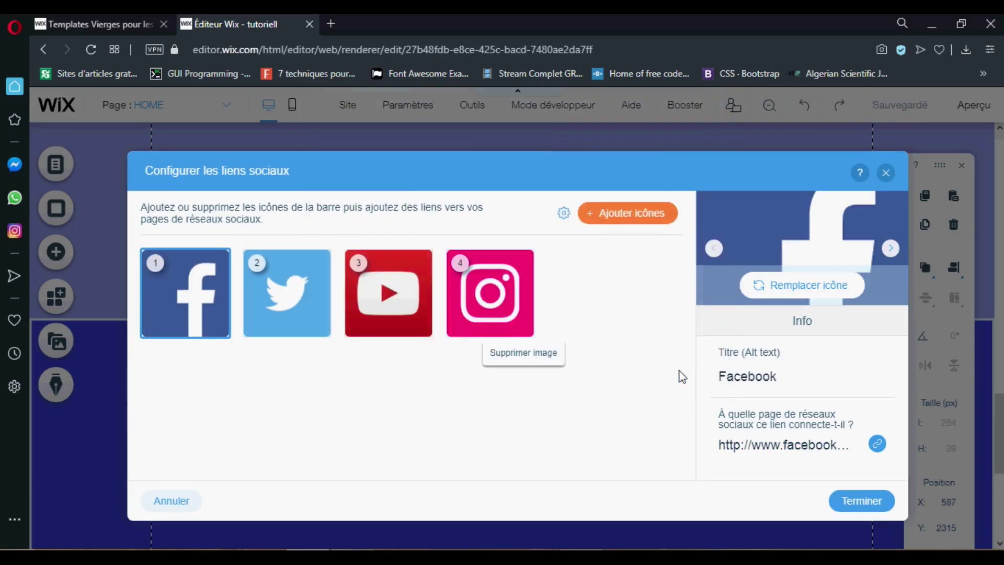
click(490, 292)
click(878, 444)
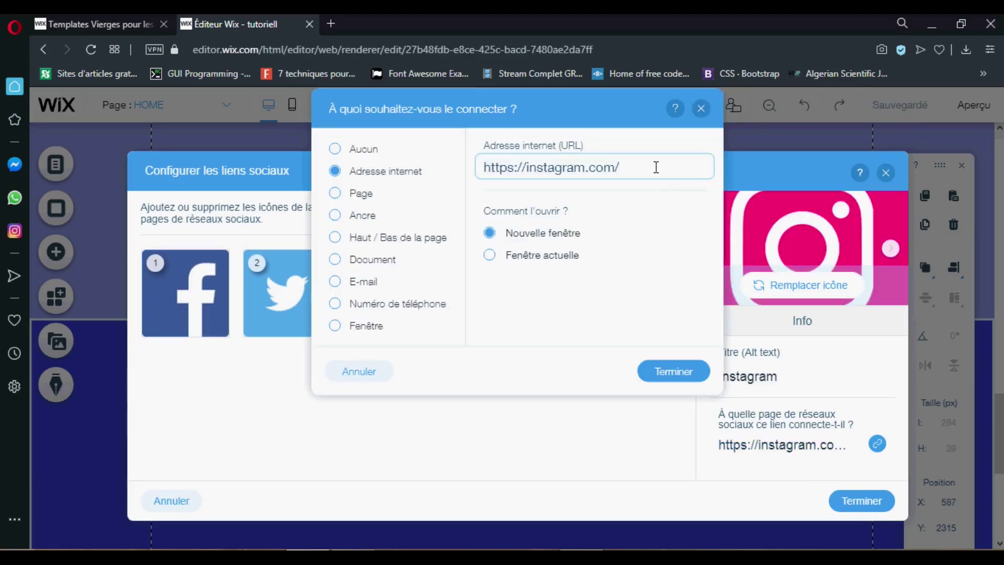
click(674, 371)
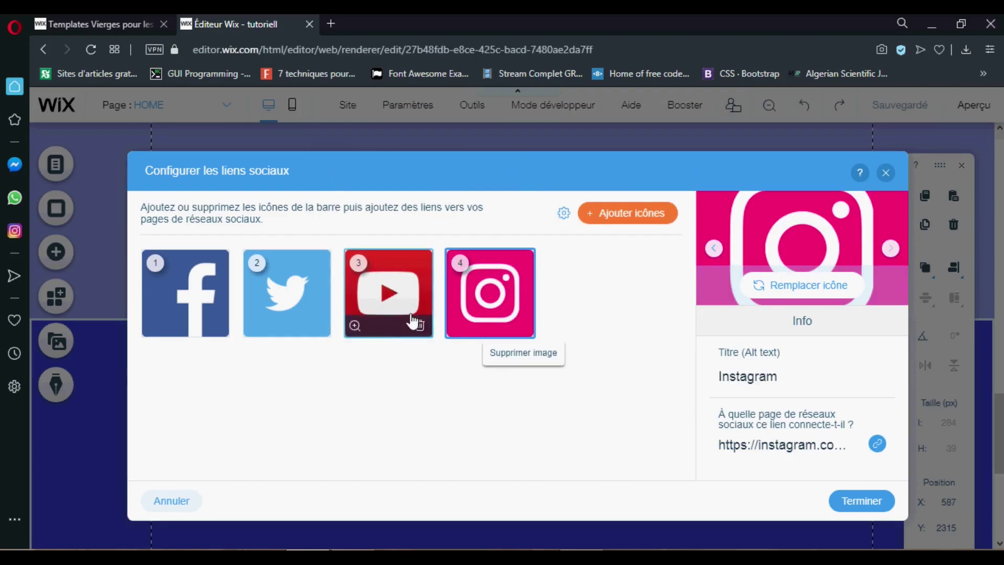
click(862, 500)
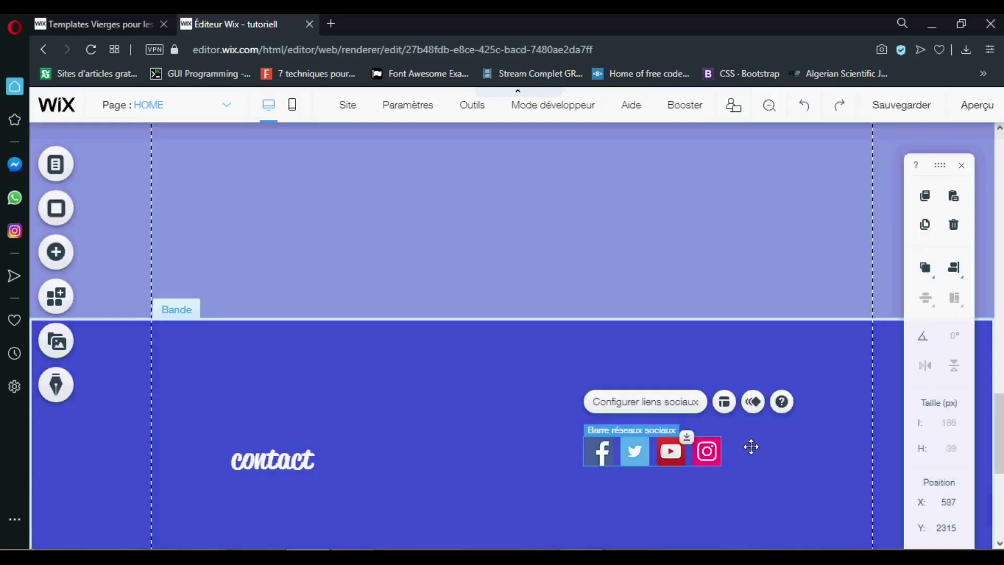
- Apply an entrance animation to the contact title and save the site
click(307, 462)
click(253, 406)
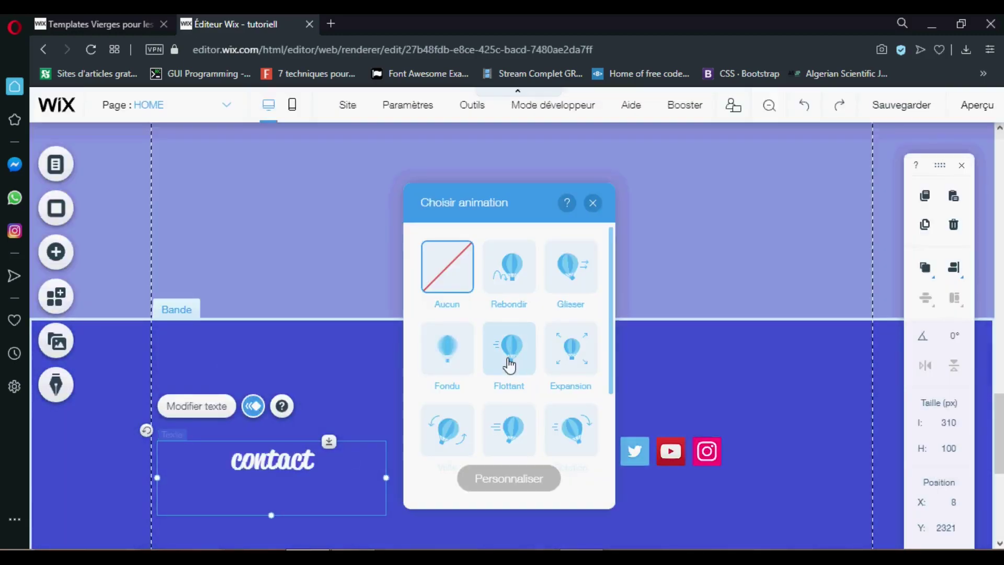
click(525, 433)
click(592, 202)
scroll(591, 262, up, 15)
click(888, 107)
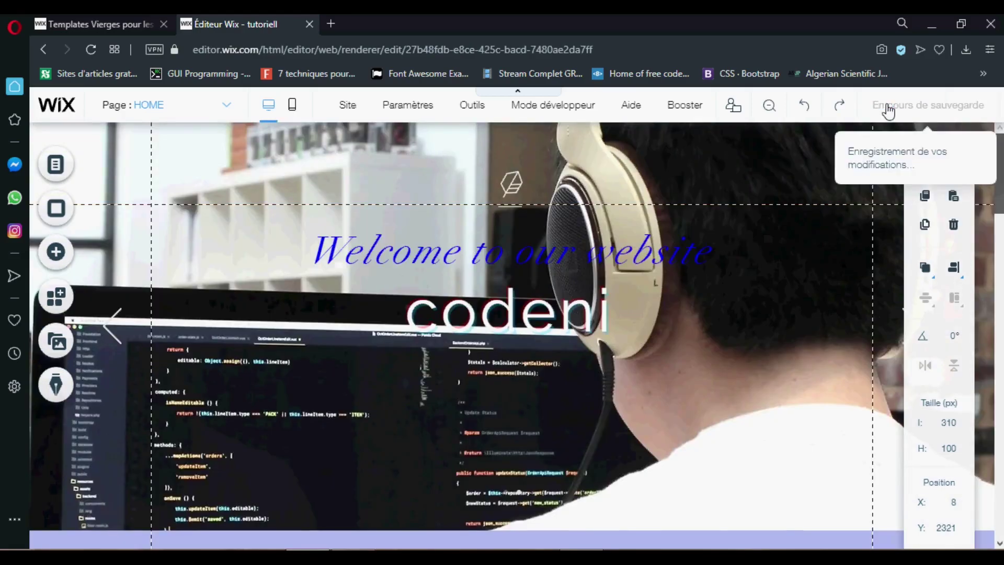
click(727, 500)
- Give the "Welcome to our website" line a light neutral text colour and a dark navy highlight
double_click(578, 252)
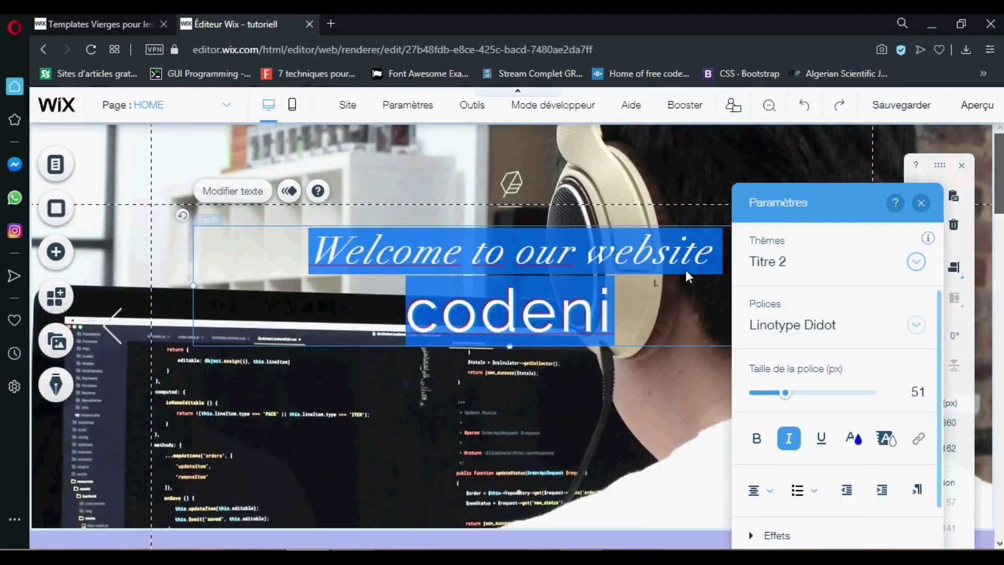
drag(715, 256, 435, 254)
click(852, 443)
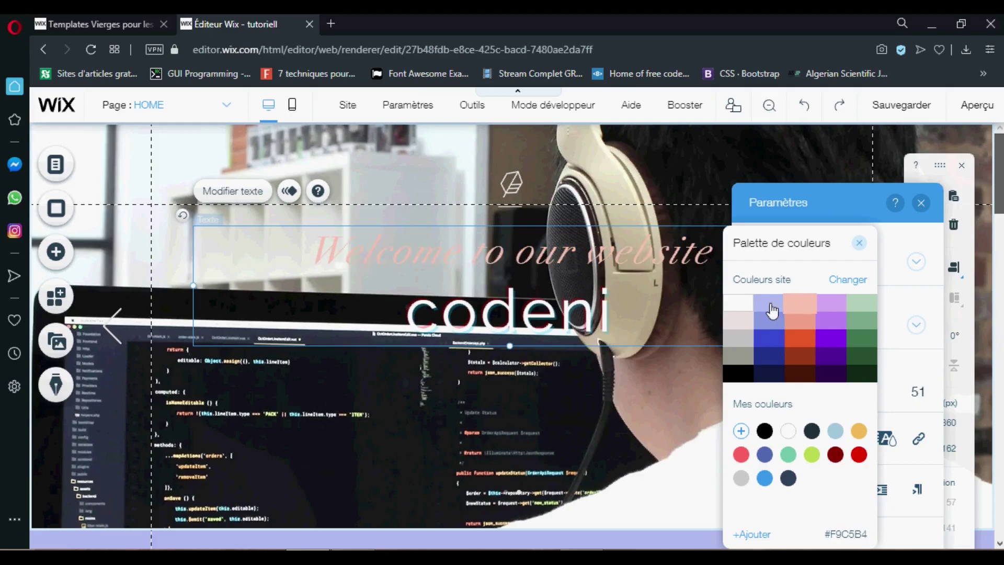
click(739, 365)
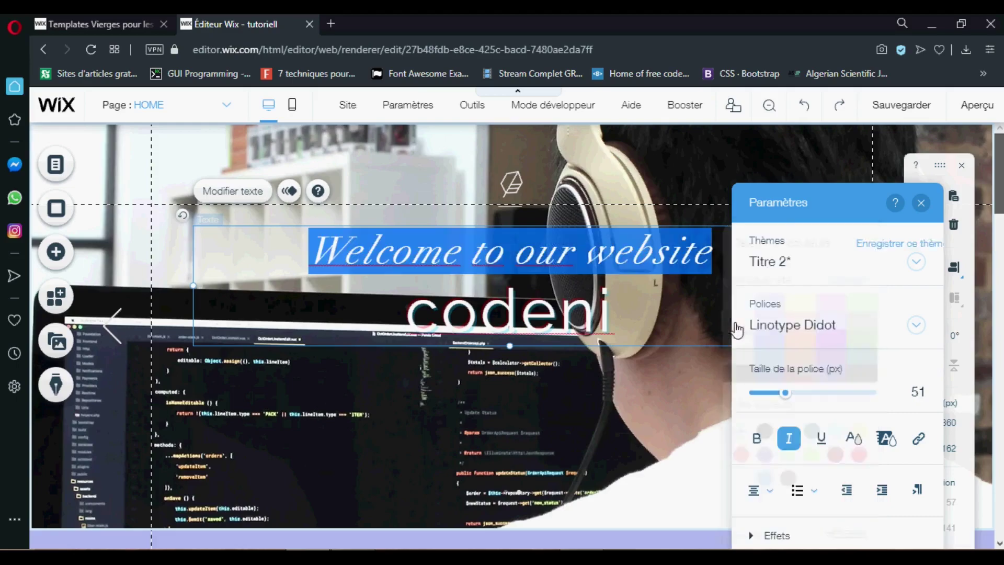
click(881, 448)
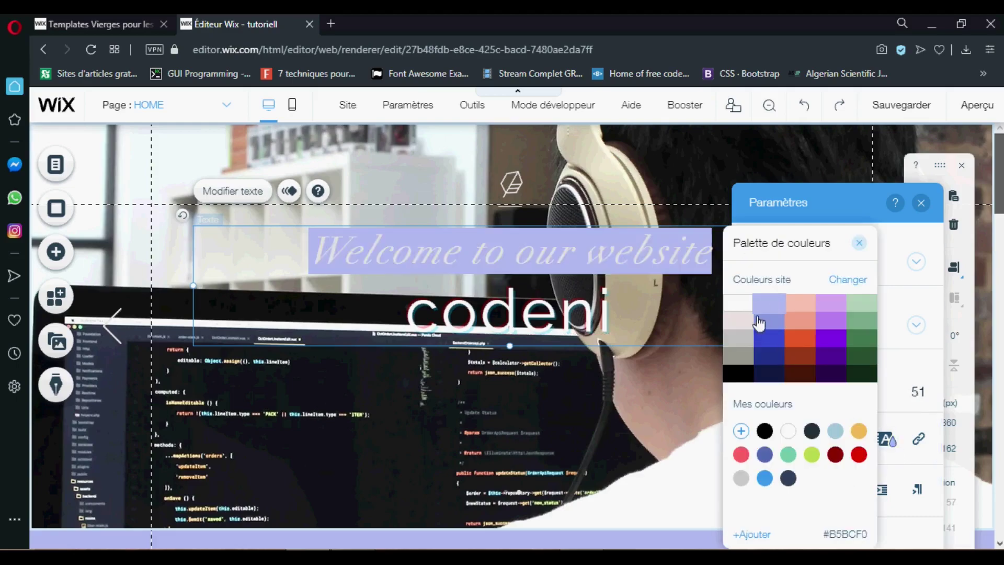
click(771, 372)
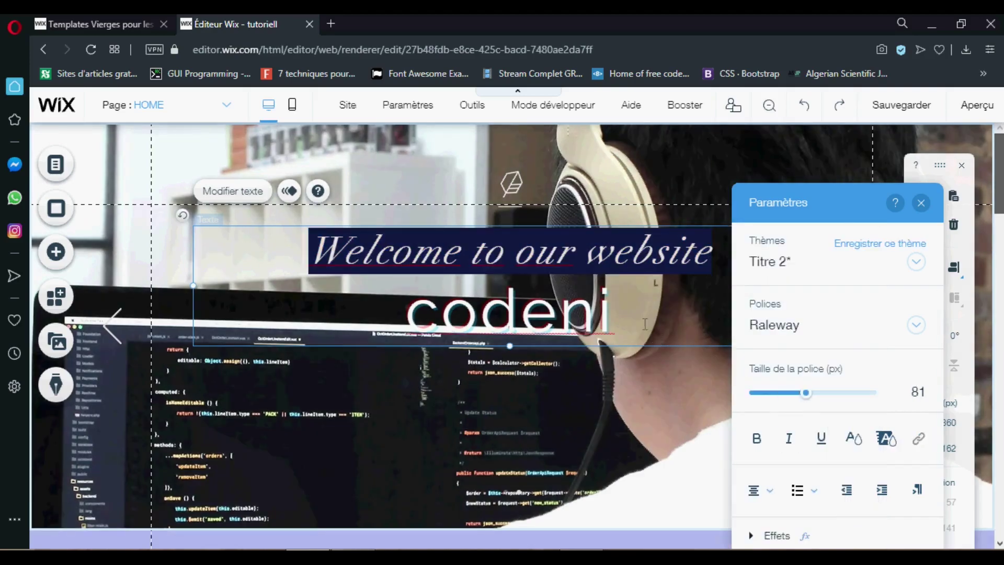
- Enlarge the "codeni" heading text and reduce the slideshow's height to about 419 px
drag(617, 314, 394, 313)
drag(819, 397, 839, 397)
click(578, 532)
drag(577, 532, 577, 430)
scroll(741, 476, down, 20)
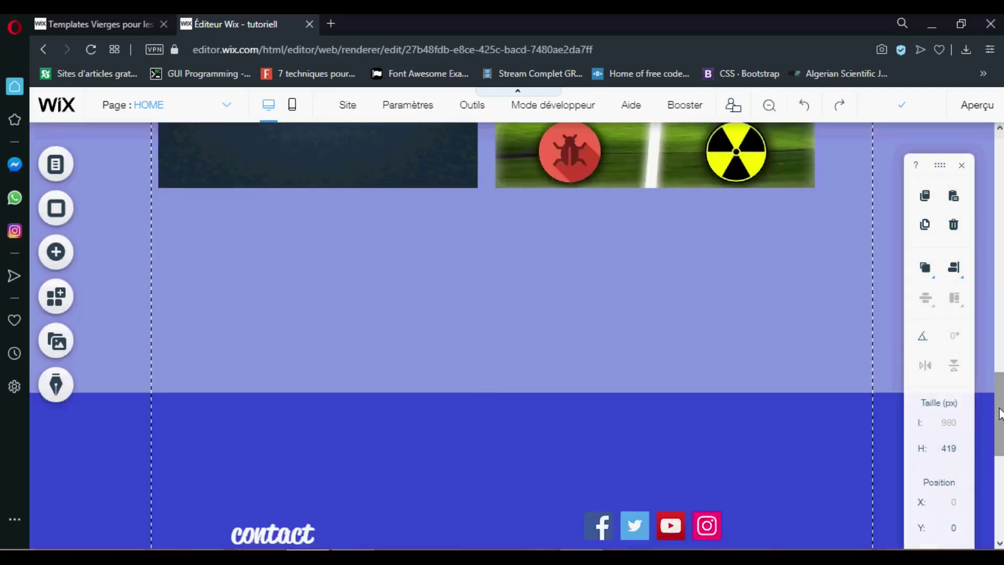
- Add an anchor across the cards of the about section and name it "about"
drag(998, 413, 694, 180)
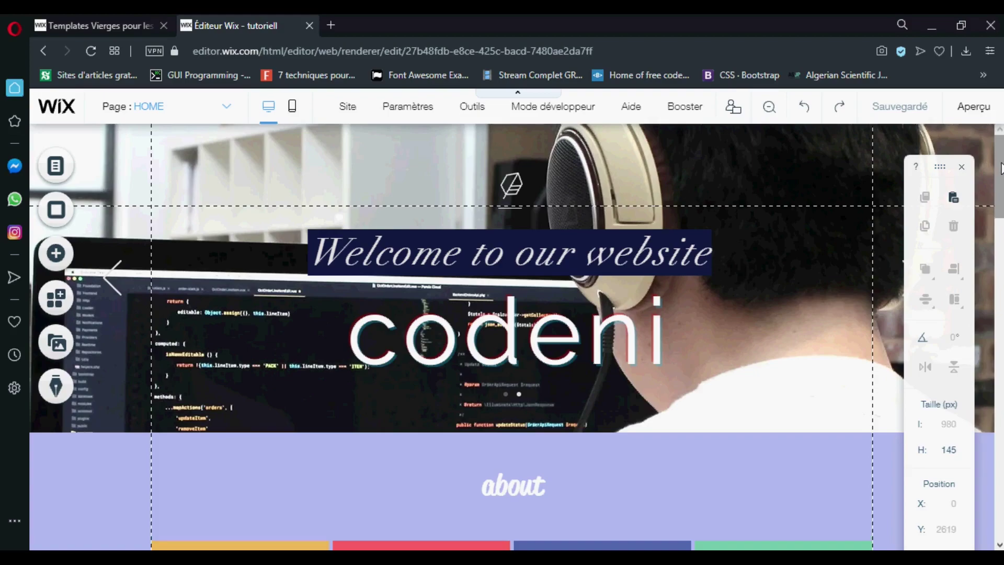
scroll(999, 167, down, 2)
scroll(992, 156, up, 2)
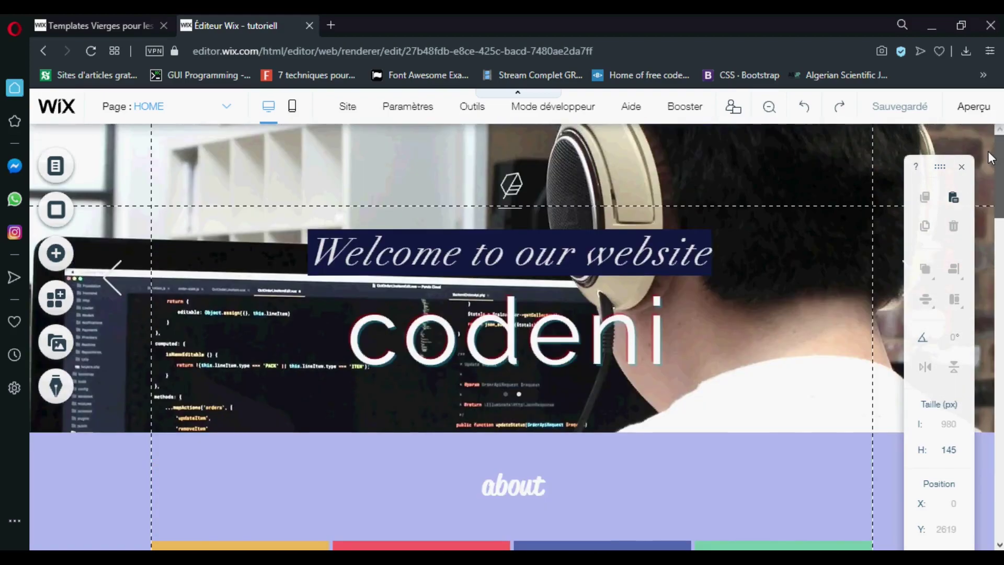
scroll(979, 206, down, 1)
scroll(978, 218, down, 5)
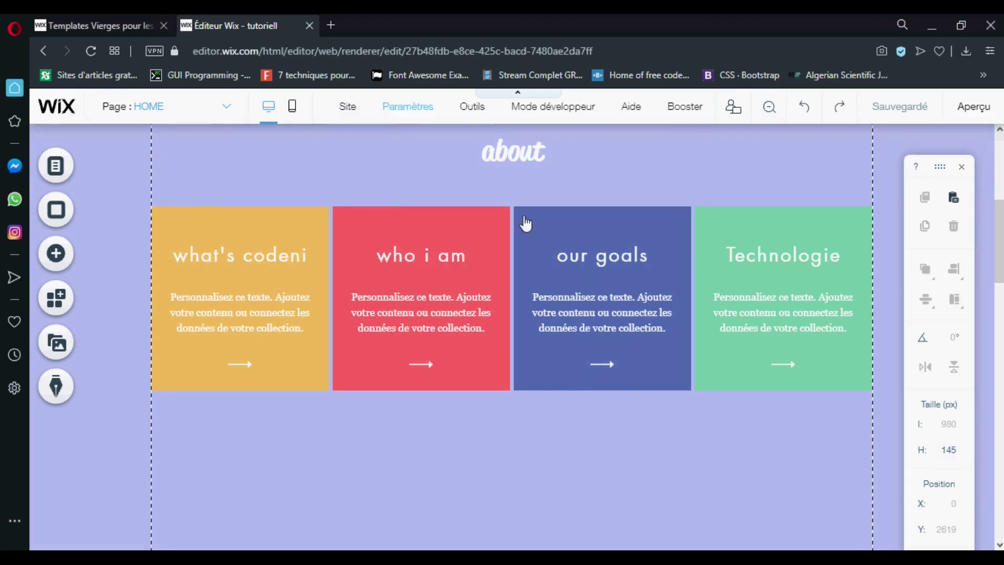
click(57, 253)
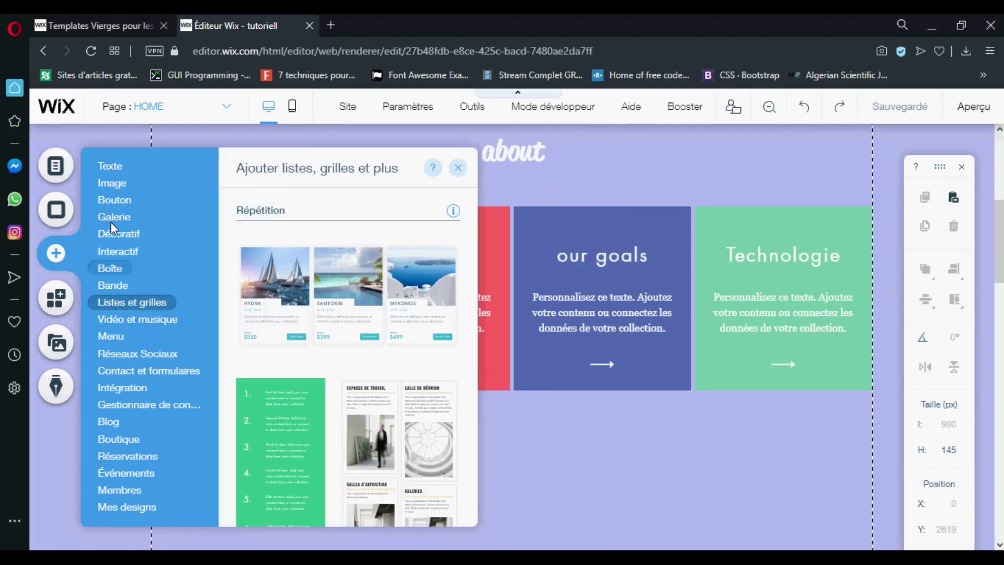
mouse_move(108, 334)
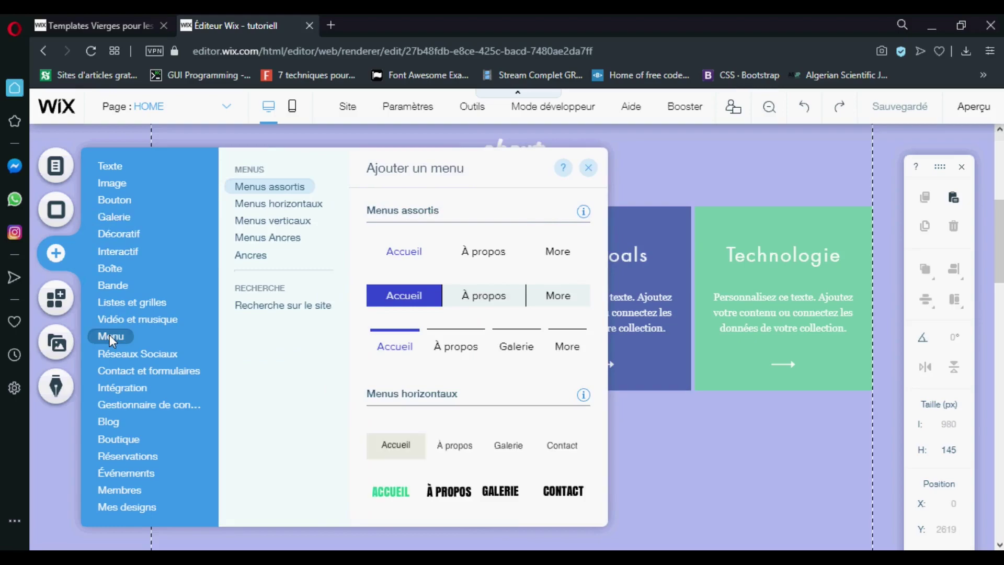
mouse_move(240, 257)
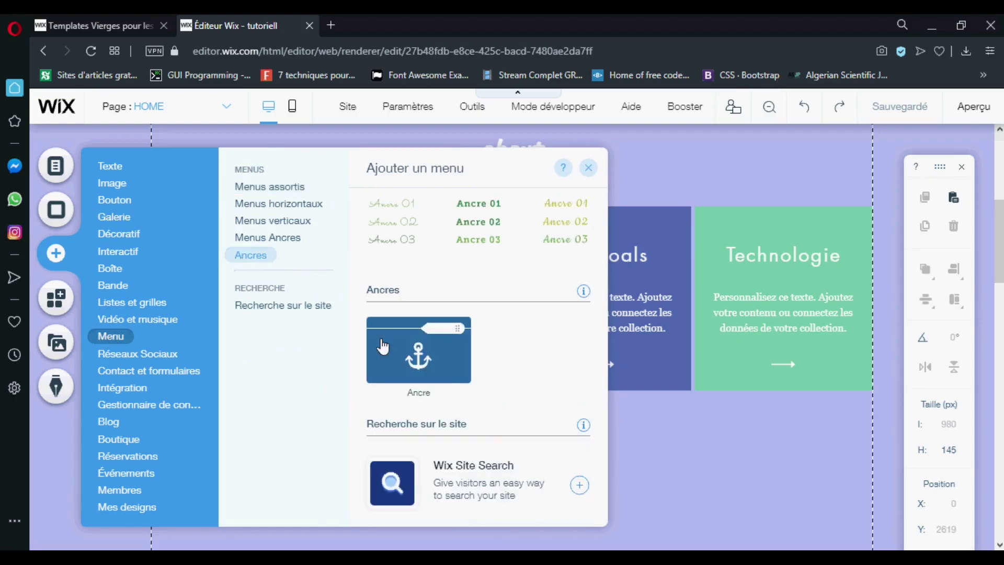
drag(384, 344, 381, 329)
click(868, 296)
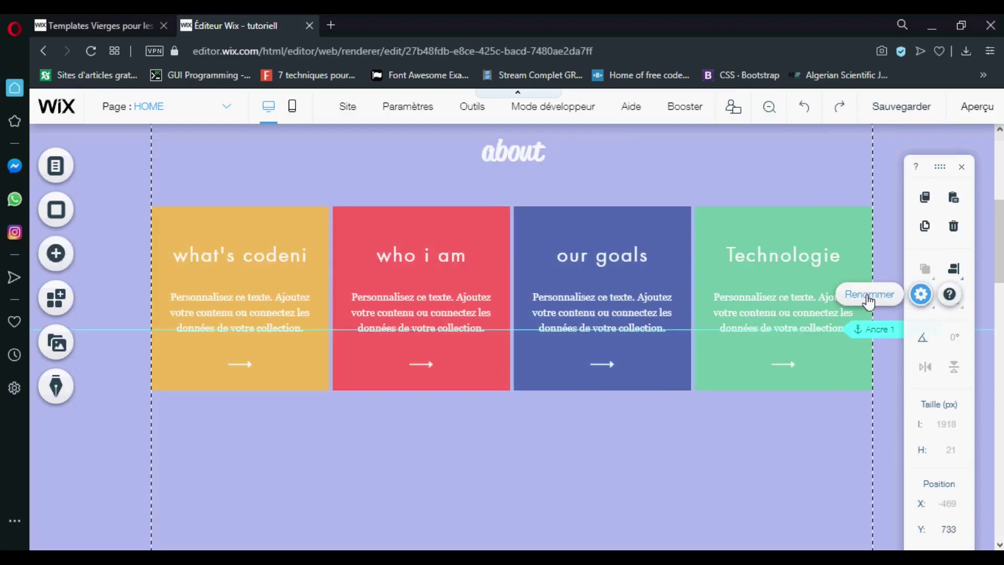
text(about)
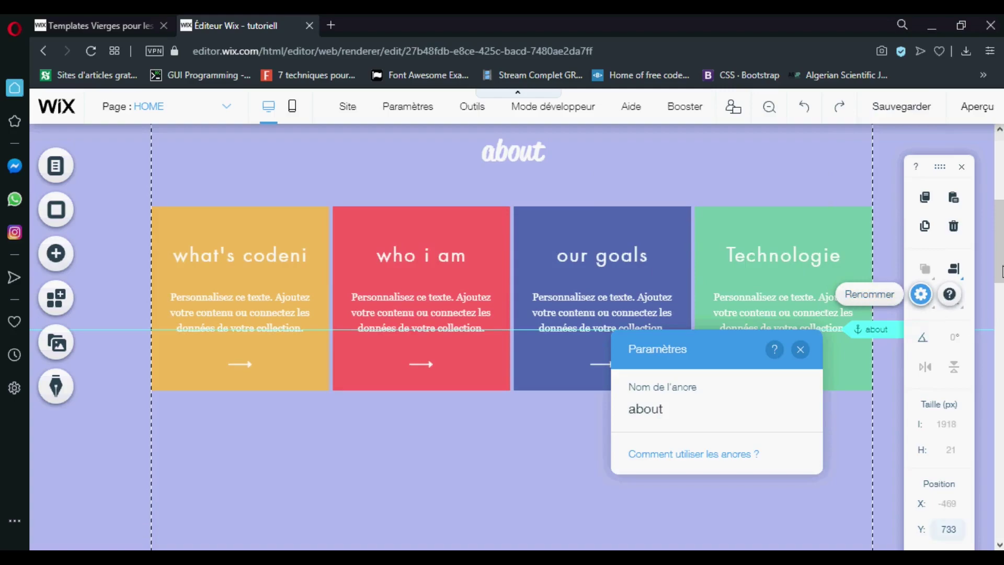
scroll(1001, 285, down, 3)
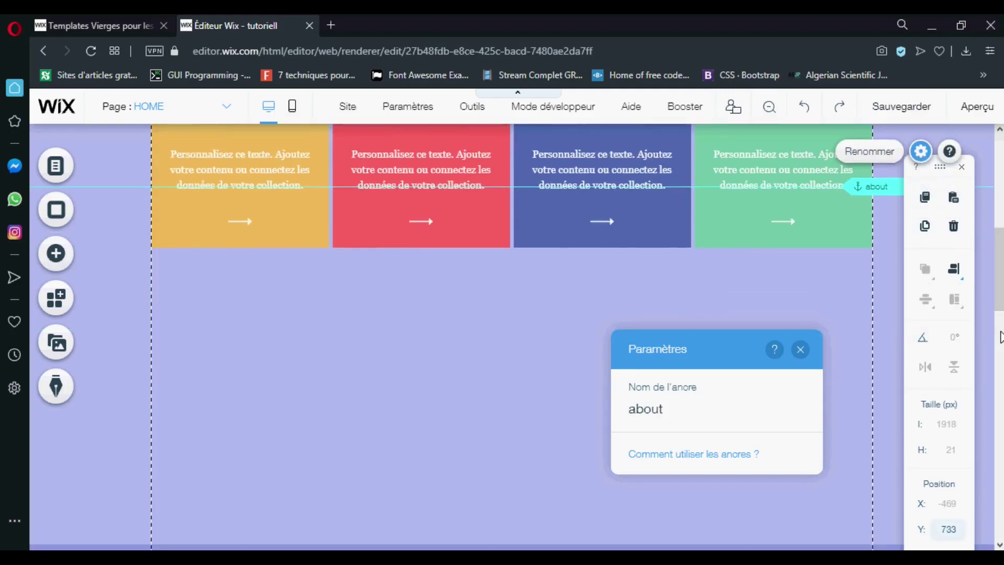
scroll(997, 371, down, 5)
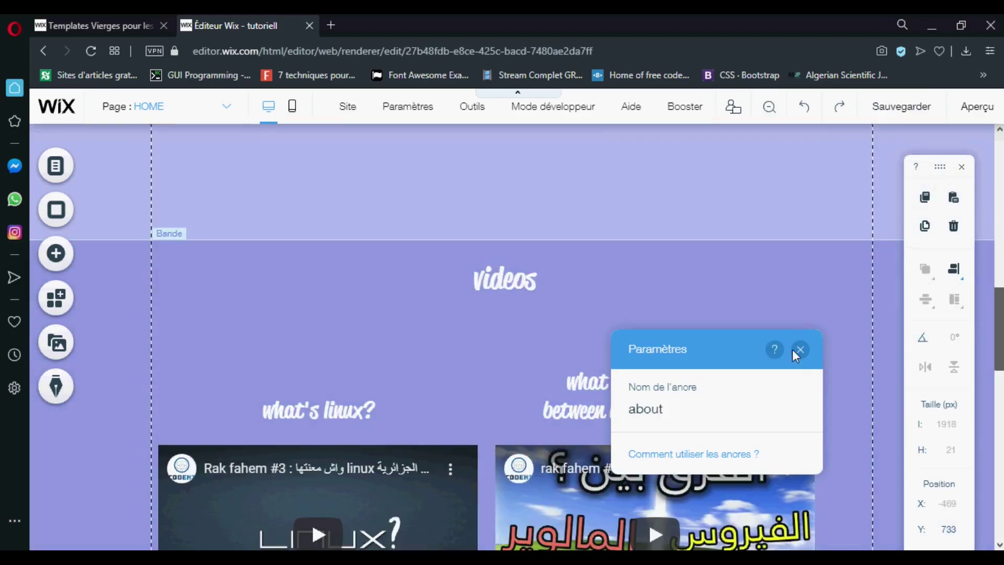
click(799, 350)
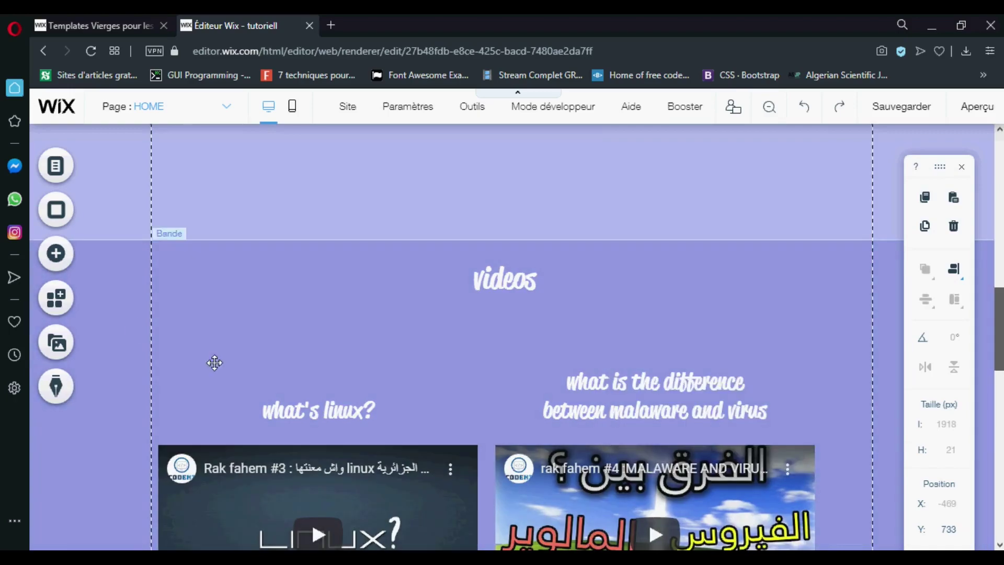
- Add an anchor just below the videos title and name it "videos"
click(56, 253)
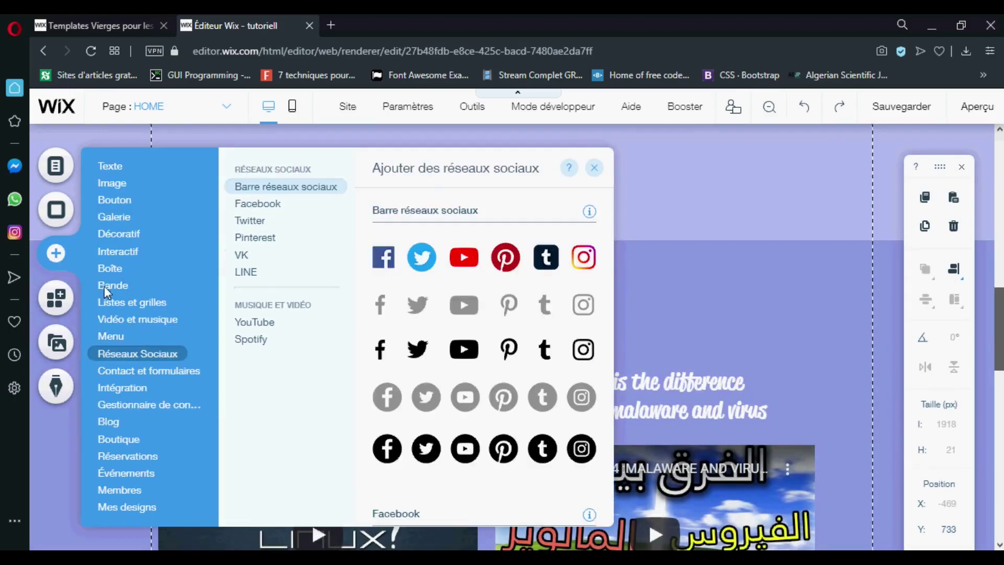
mouse_move(136, 285)
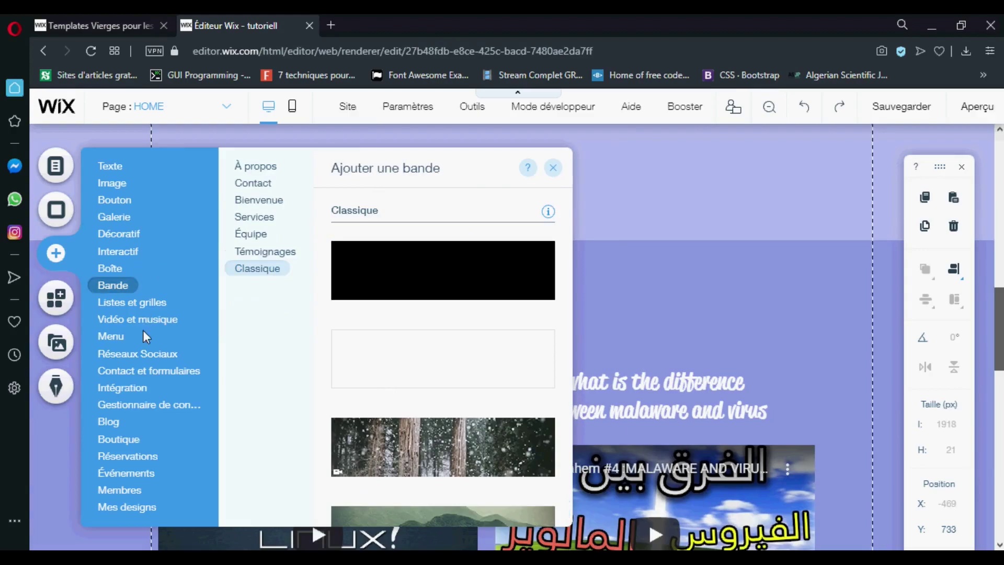
mouse_move(111, 336)
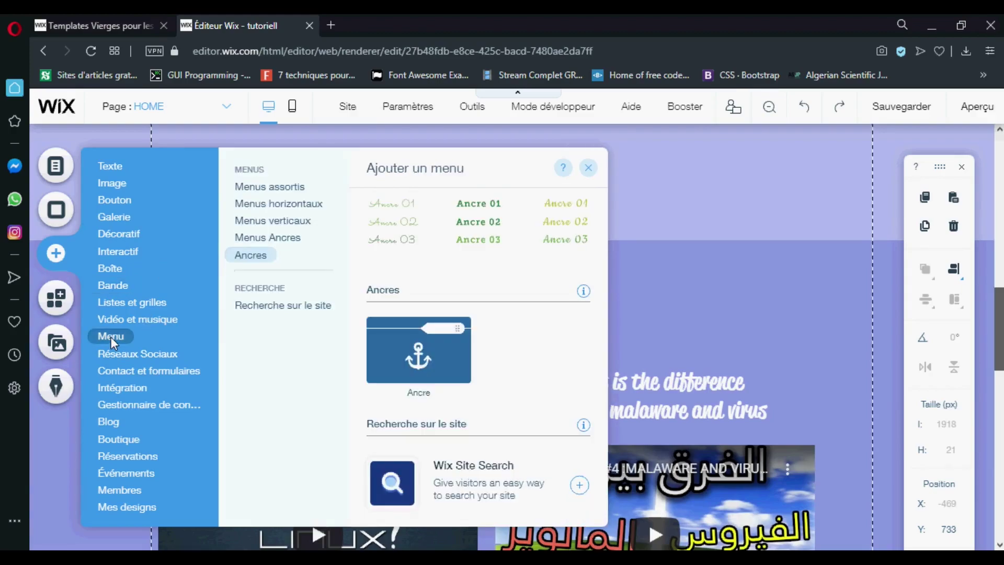
click(443, 355)
click(849, 296)
text(d)
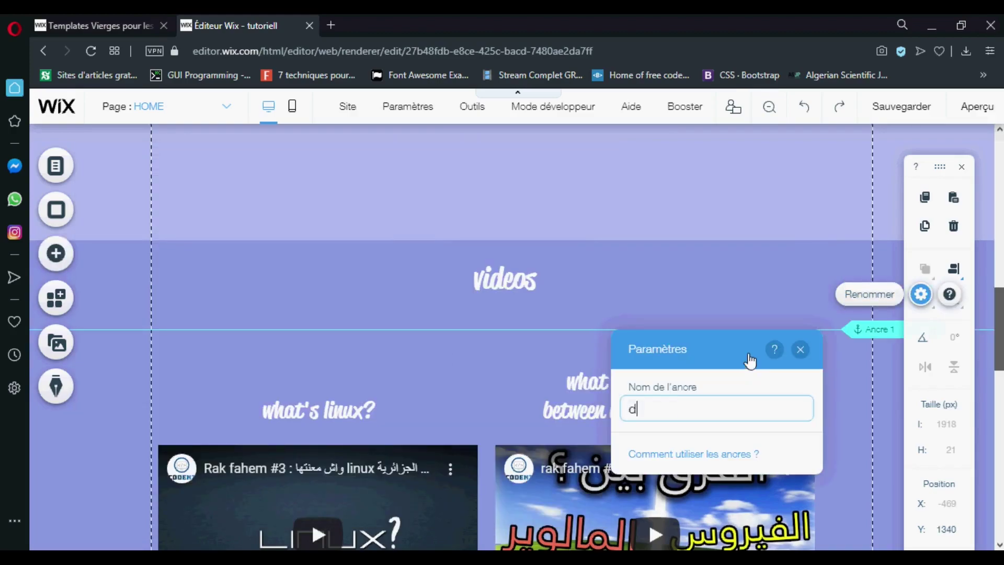
key(BackSpace)
text(videos)
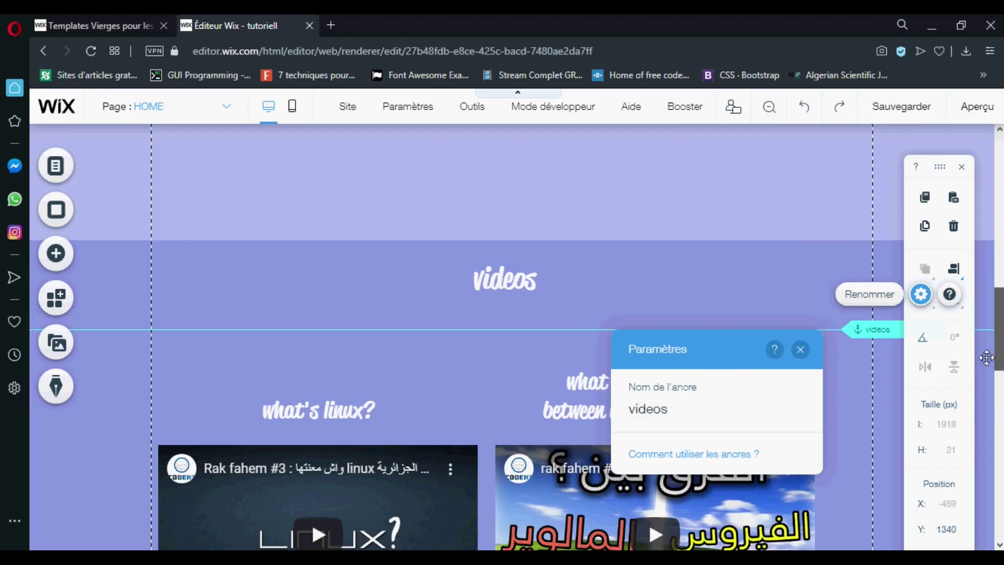
- Add an anchor just above the contact title and name it "contact"
scroll(986, 357, up, 2)
scroll(984, 418, down, 10)
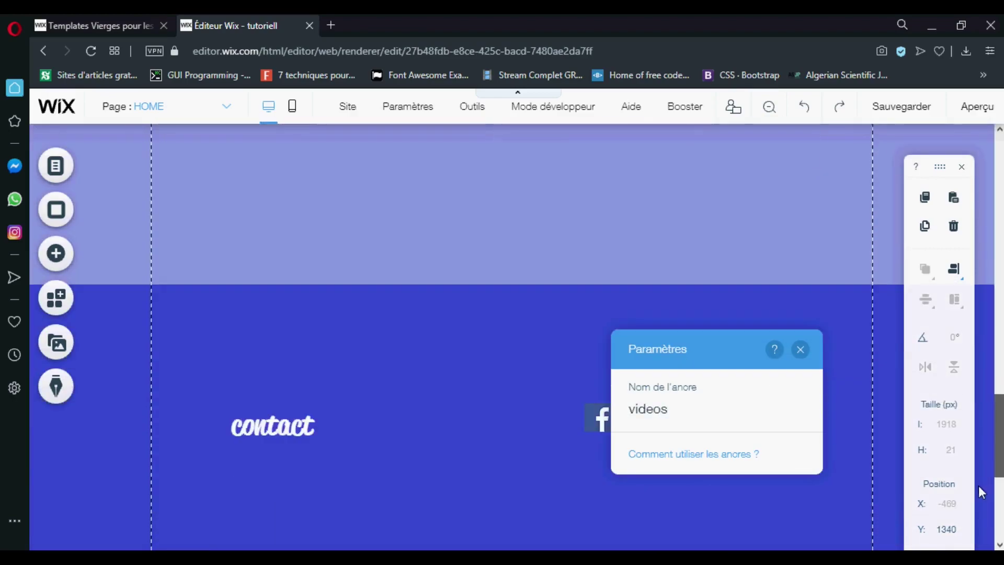
click(67, 261)
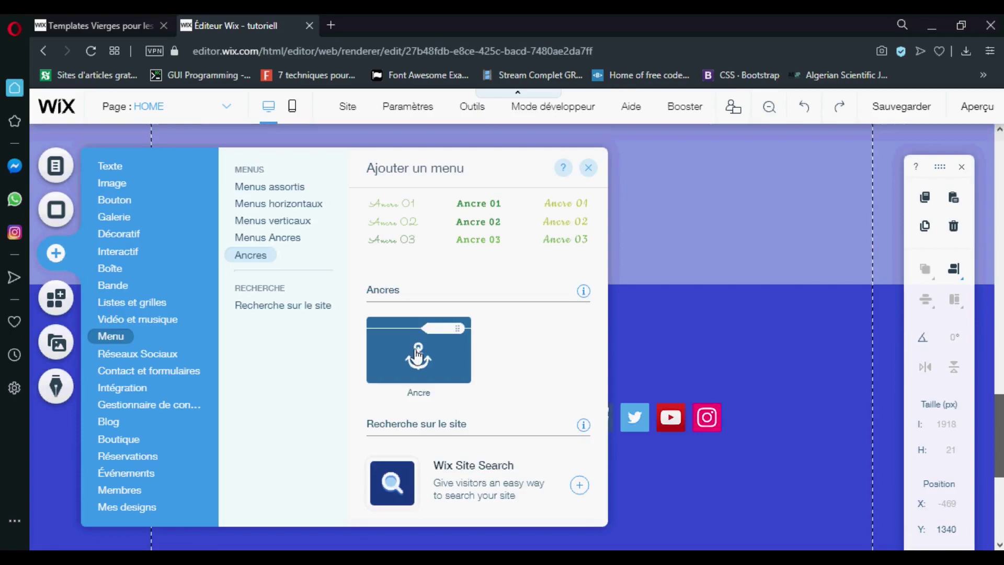
click(417, 355)
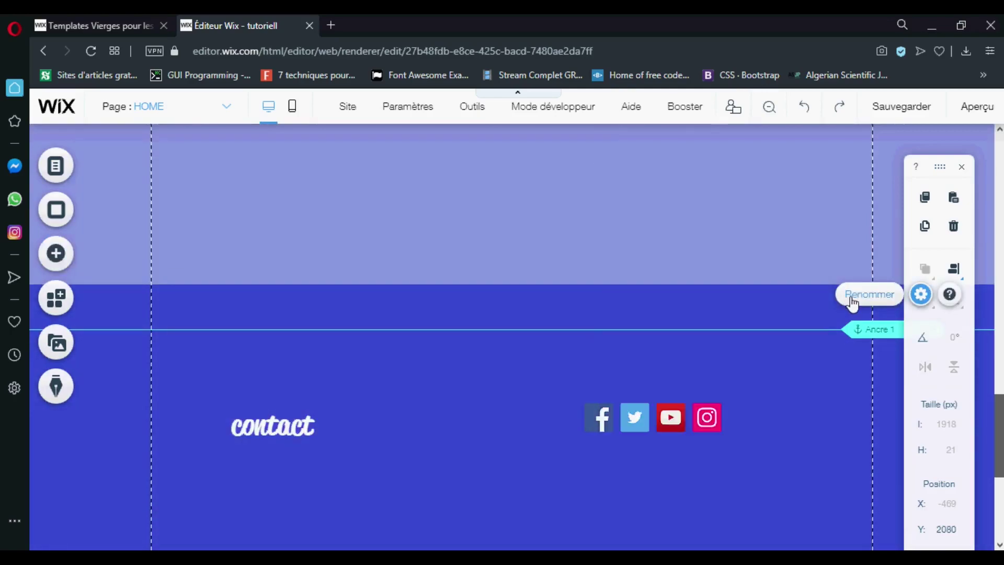
click(851, 298)
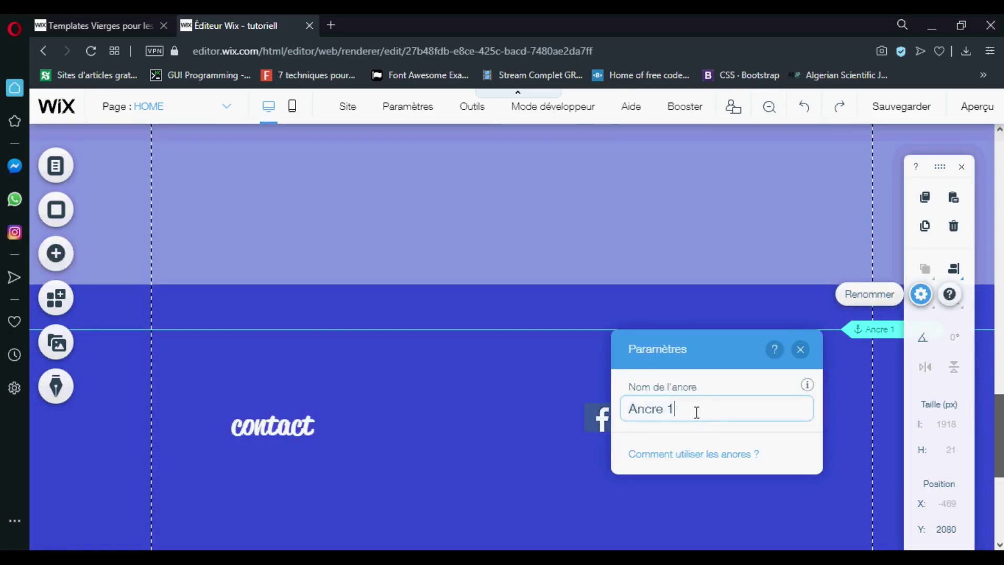
text(contact)
key(Return)
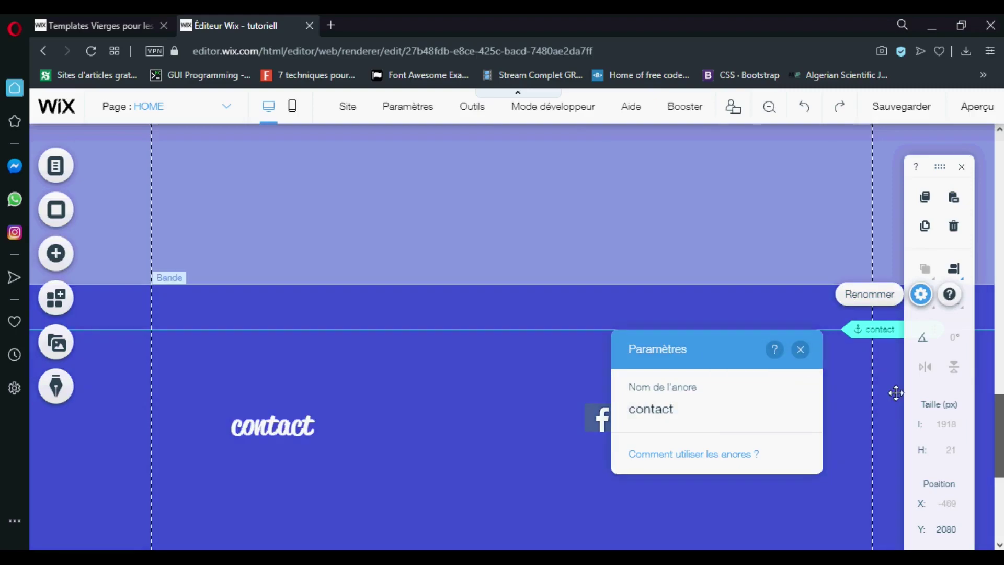
click(799, 350)
- Save the site and dismiss the publishing suggestion
scroll(1002, 345, up, 10)
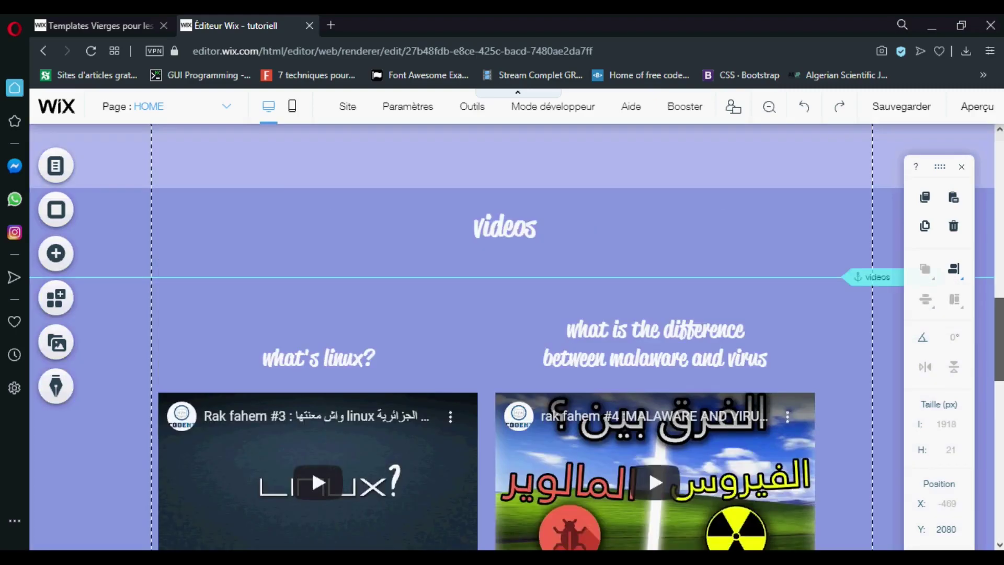
scroll(1002, 345, up, 10)
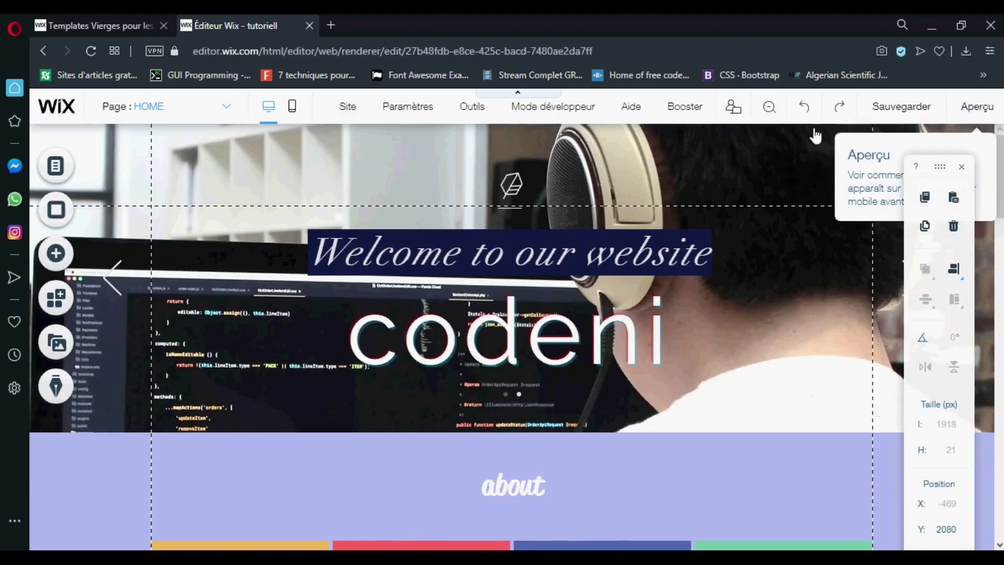
click(889, 107)
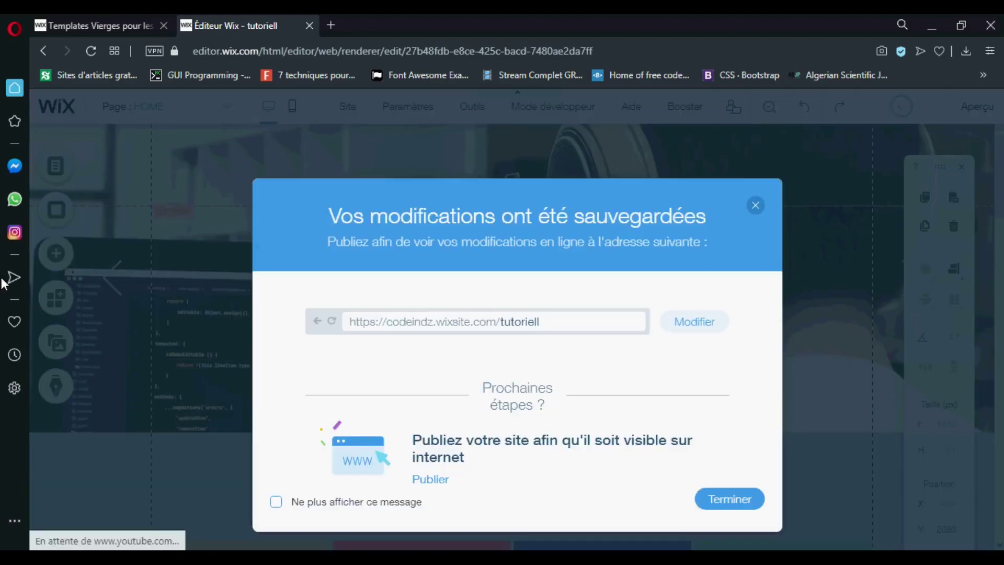
click(710, 499)
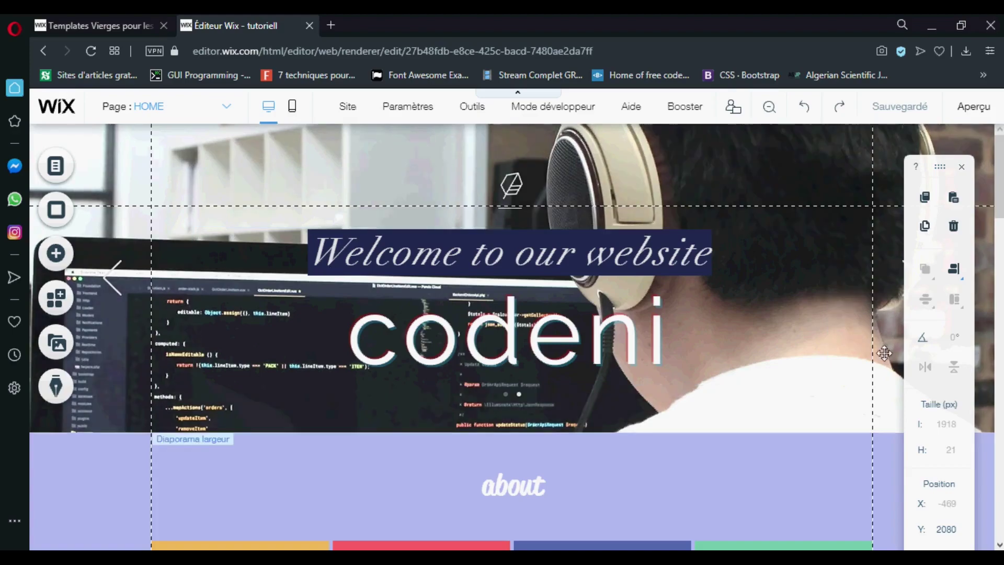
scroll(991, 255, down, 2)
scroll(992, 255, down, 3)
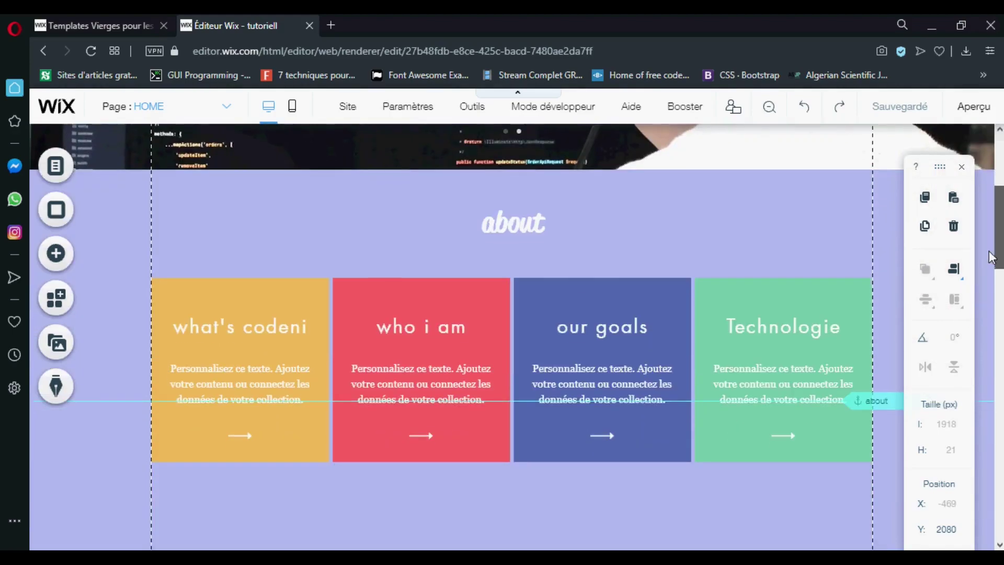
scroll(992, 295, down, 10)
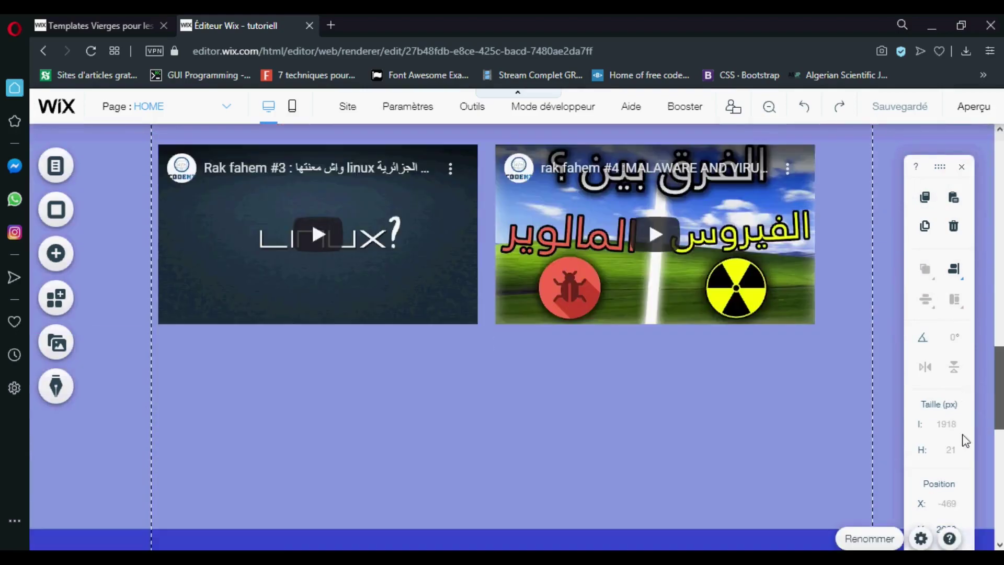
scroll(970, 453, down, 1)
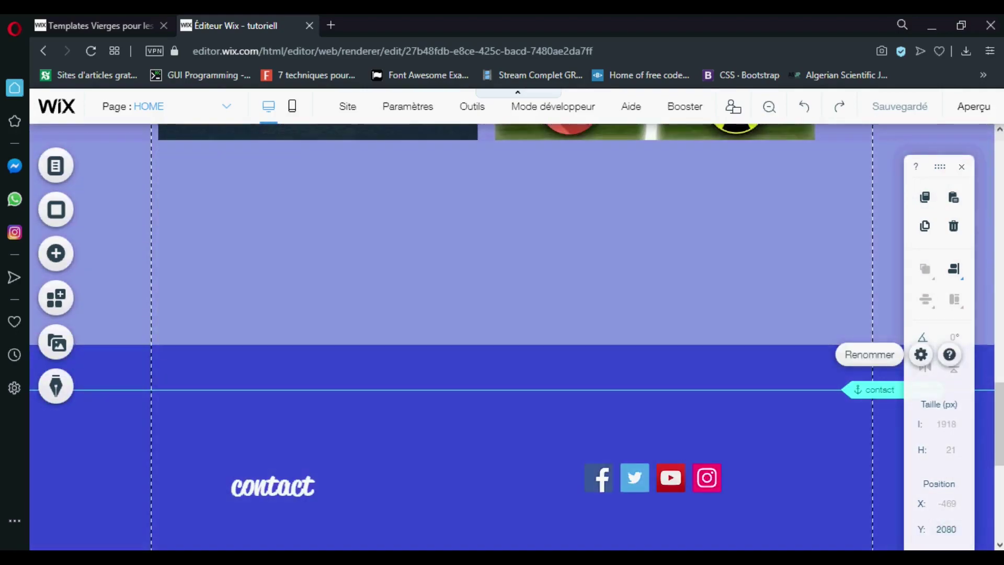
scroll(988, 286, up, 12)
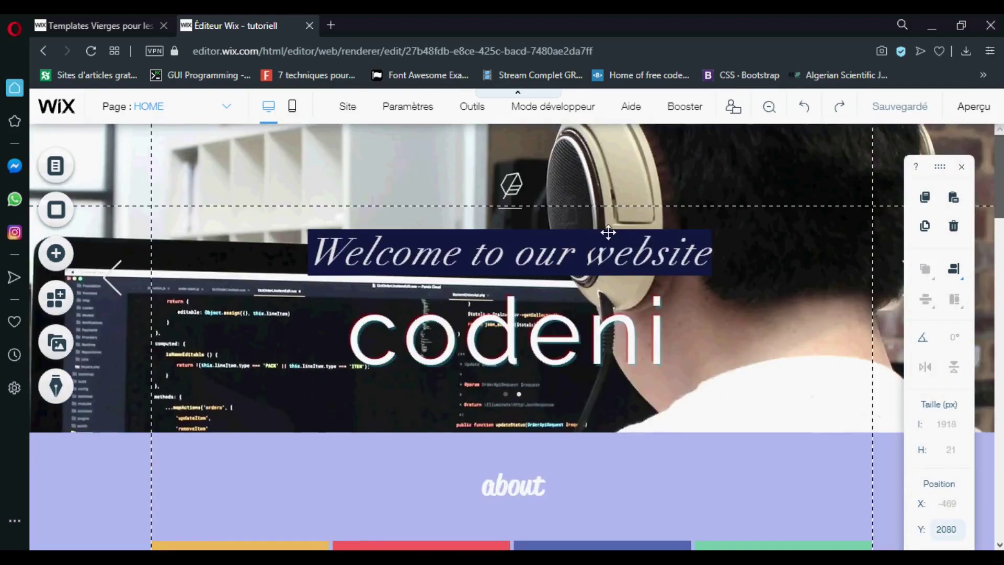
- Add a yellow rounded horizontal menu and place it above the welcome line on the slideshow, at about X 73, Y 16
click(56, 253)
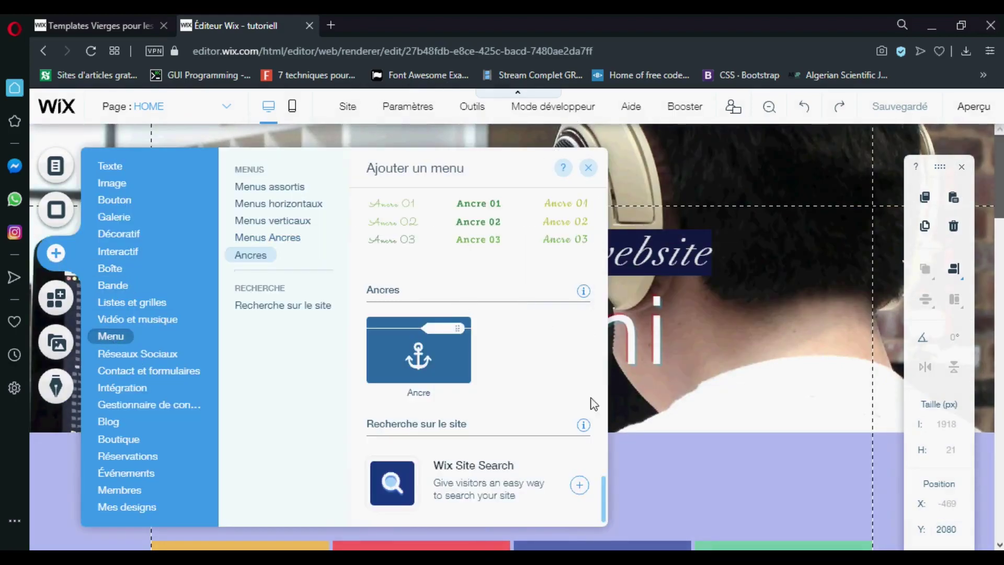
drag(603, 486, 604, 235)
click(507, 498)
drag(517, 339, 427, 157)
right_click(426, 157)
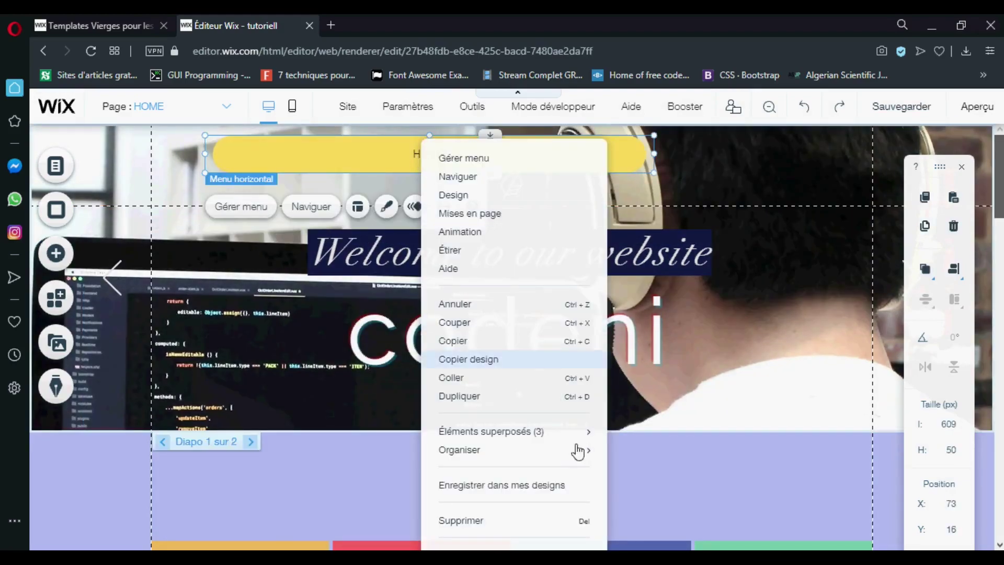
scroll(578, 451, down, 3)
scroll(578, 451, up, 3)
- Add an anchor link to the site menu and name it "about"
right_click(452, 155)
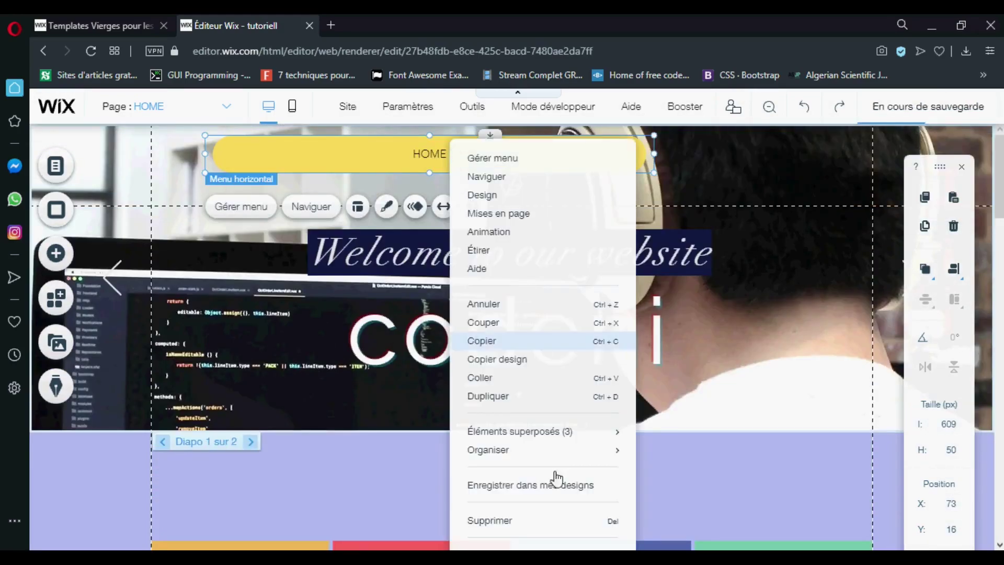
click(494, 158)
click(370, 501)
click(363, 238)
click(673, 394)
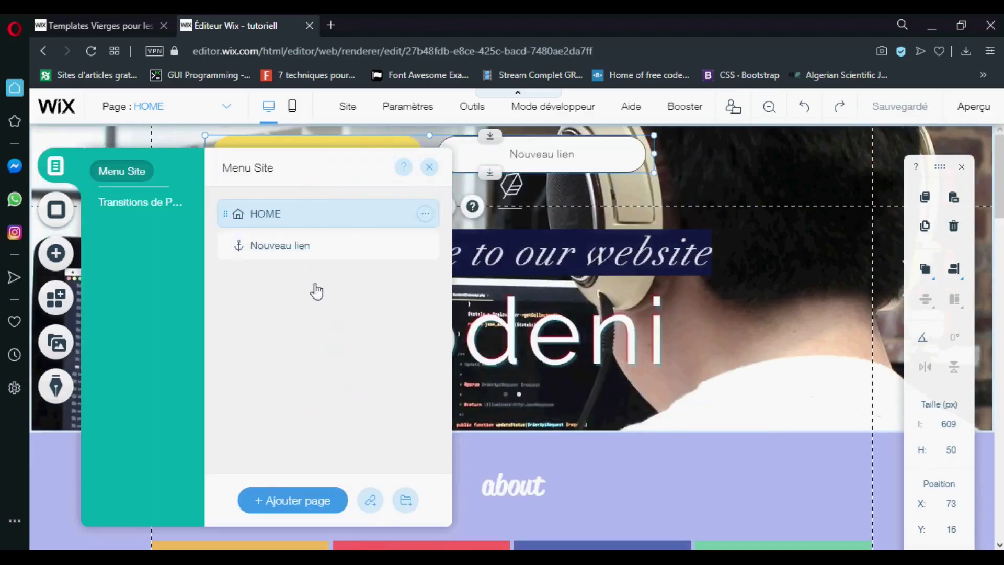
double_click(299, 246)
text(about)
click(407, 245)
- Add a second anchor link to the site menu, choosing its target anchor, and name it "videos"
click(373, 502)
click(361, 238)
click(544, 304)
click(518, 368)
click(674, 394)
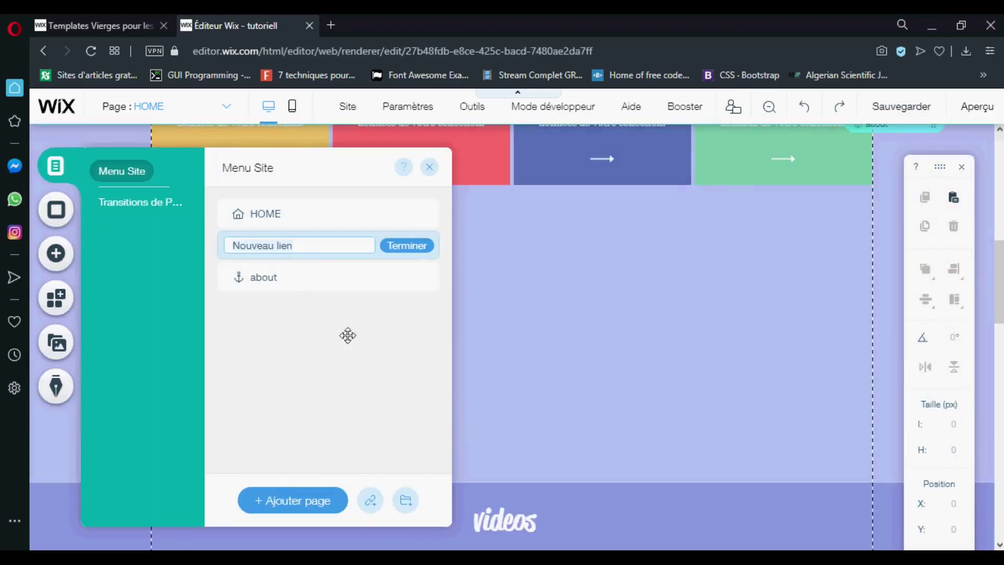
triple_click(300, 246)
text(videos)
click(406, 245)
- Add a third anchor link to the site menu, choosing its target anchor, and name it "contact"
click(371, 501)
click(360, 238)
click(544, 305)
click(517, 399)
click(673, 394)
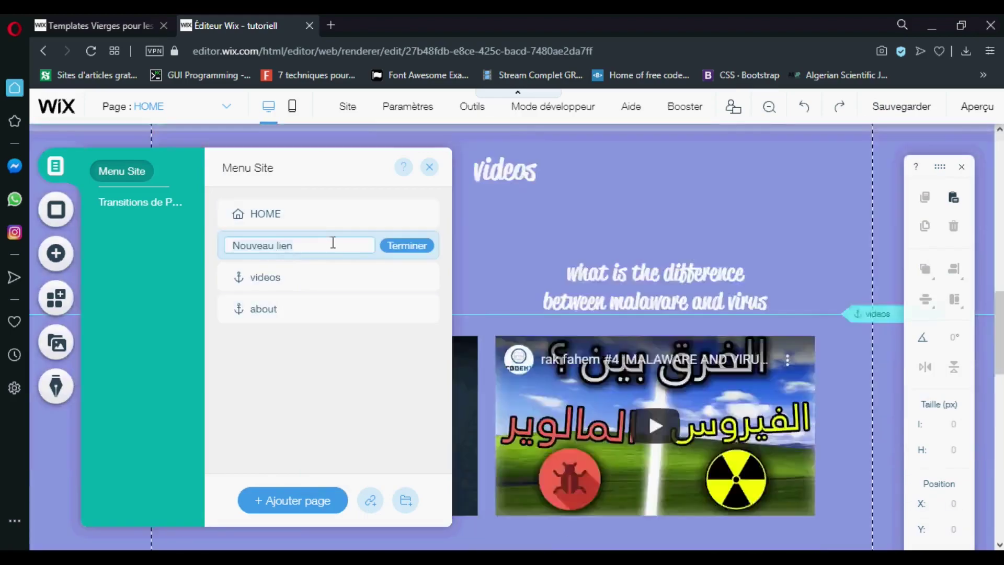
triple_click(332, 243)
text(contact)
click(413, 246)
click(429, 167)
- Move the horizontal menu along the slideshow's upper edge to about X 170, Y 16
drag(998, 444, 979, 142)
drag(358, 155, 425, 155)
- Apply an animation to the "Welcome to our website codeni" text on the slideshow
click(519, 323)
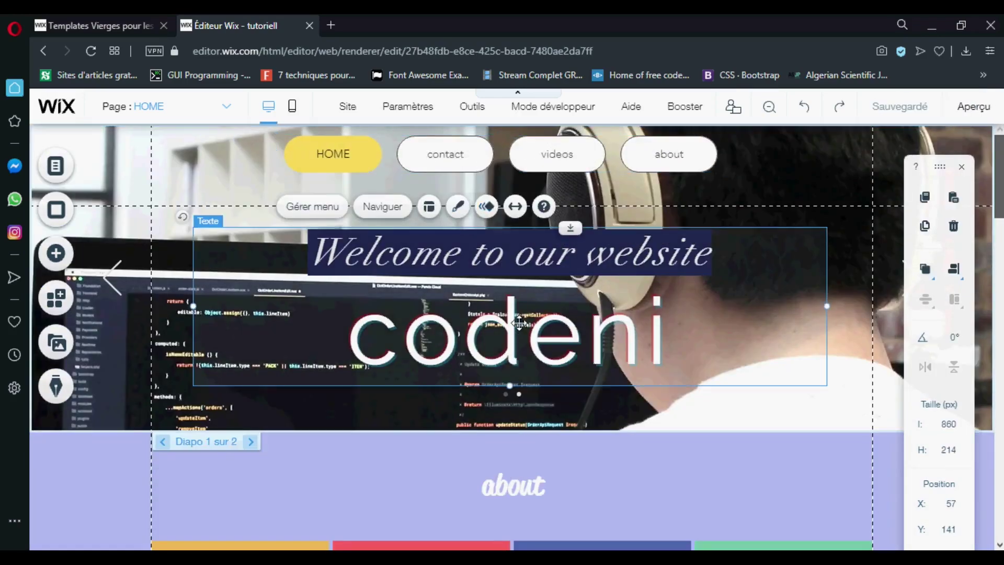
click(288, 192)
click(838, 429)
click(921, 204)
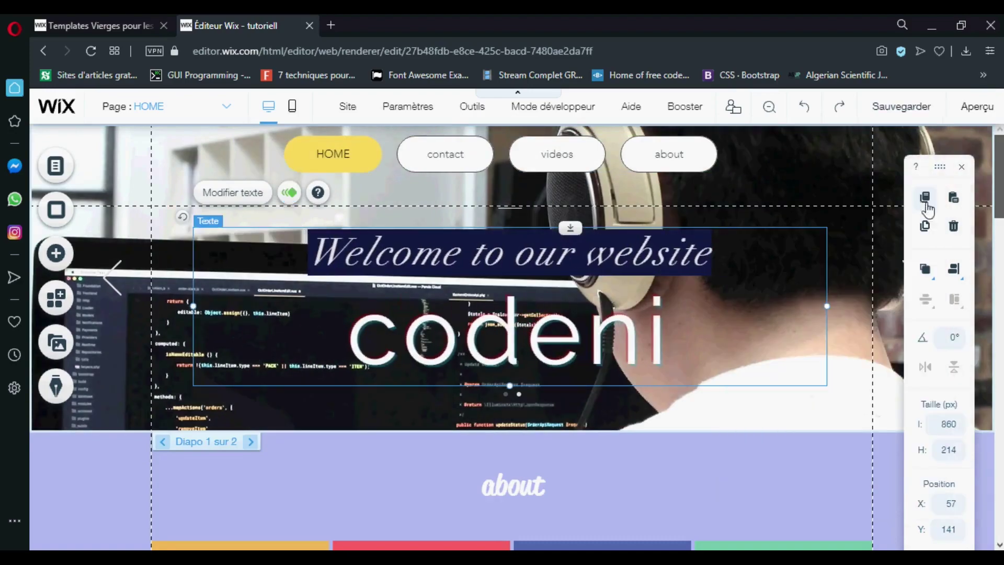
- Review the settings and design options of the page footer
drag(999, 178, 1000, 517)
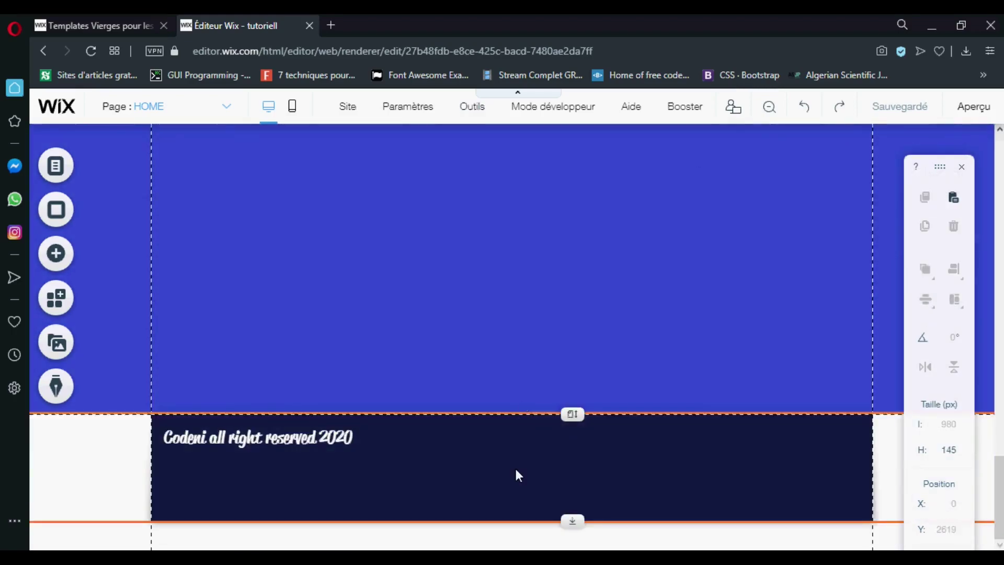
right_click(515, 467)
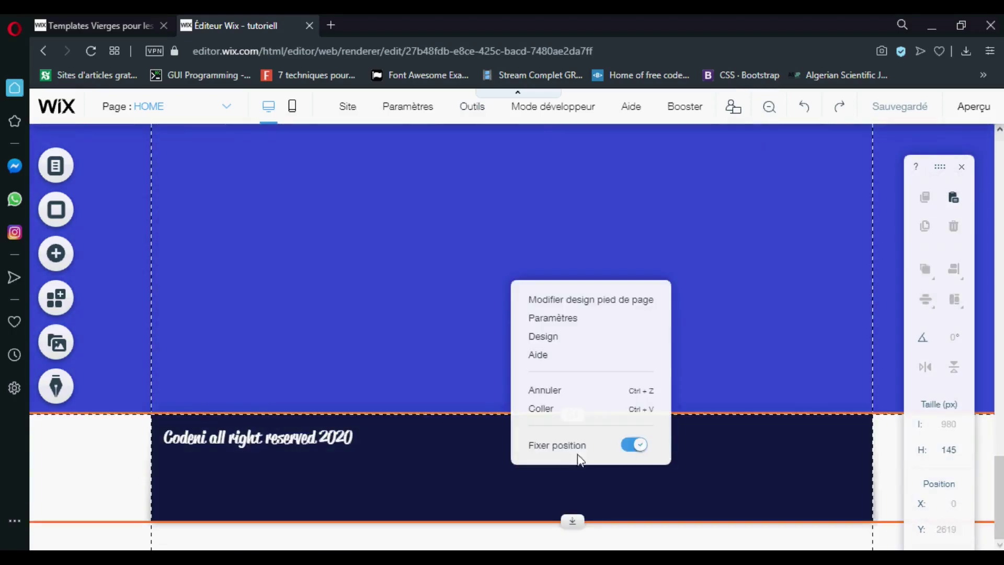
click(585, 317)
key(Escape)
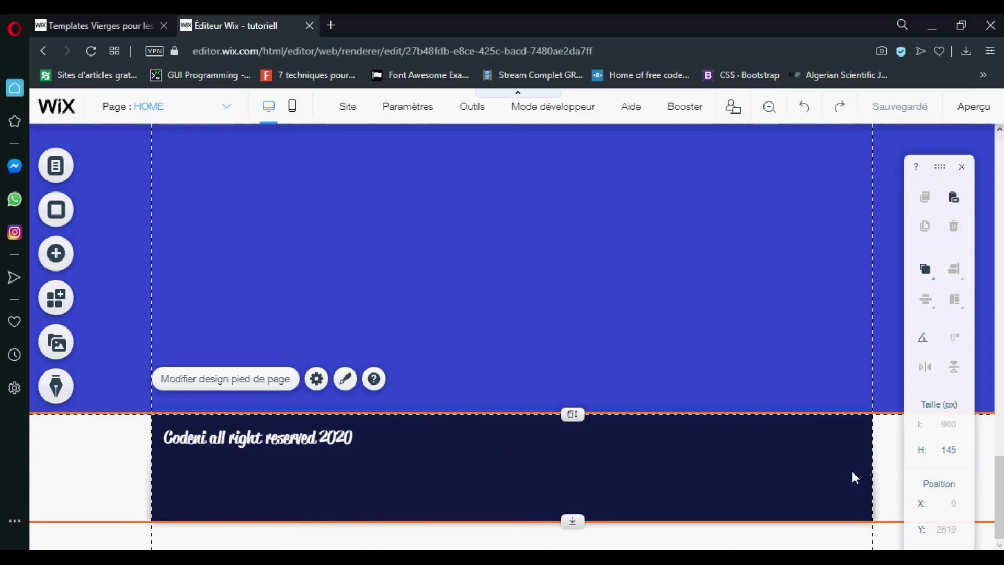
click(345, 379)
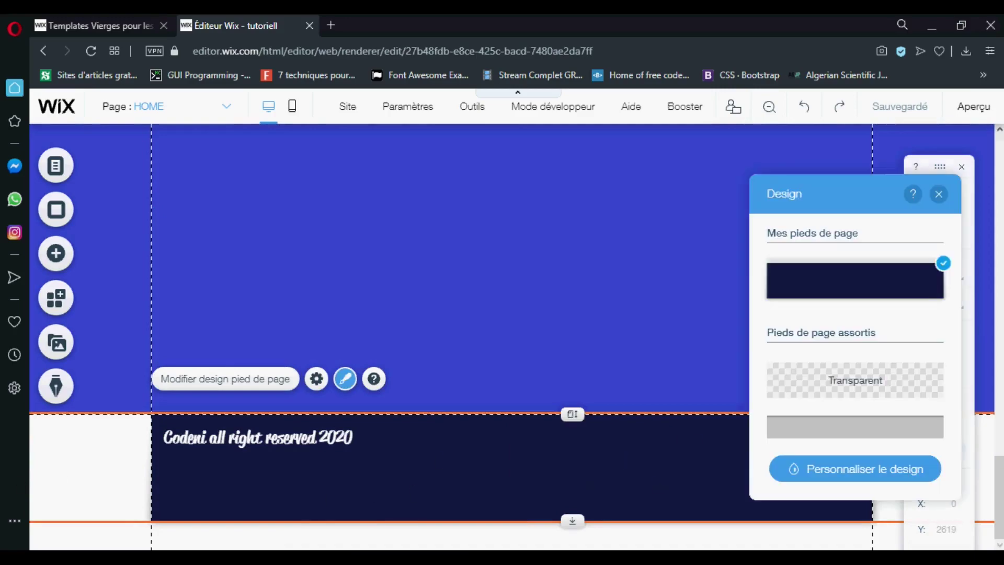
click(652, 305)
drag(999, 486, 585, 152)
click(585, 151)
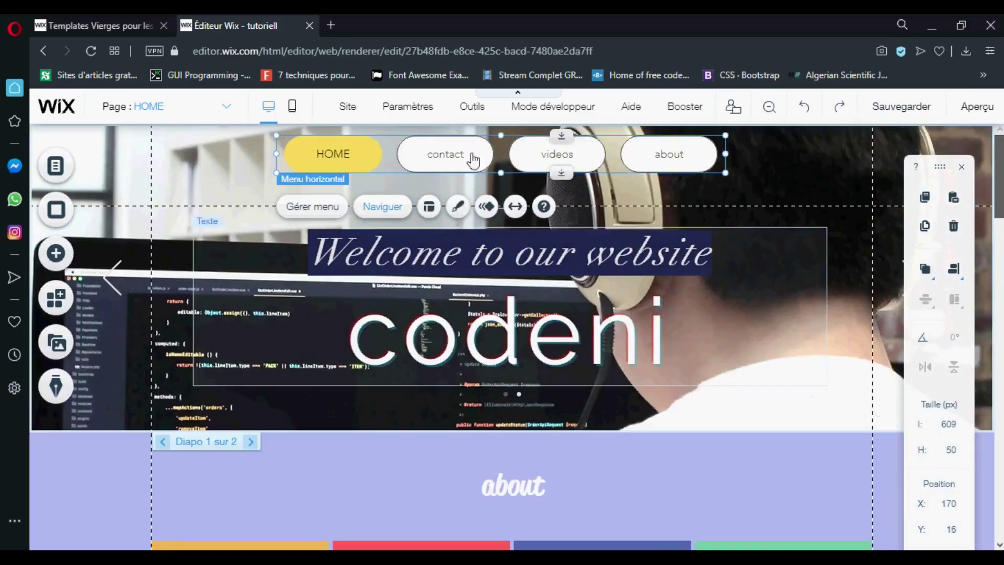
right_click(585, 151)
click(513, 158)
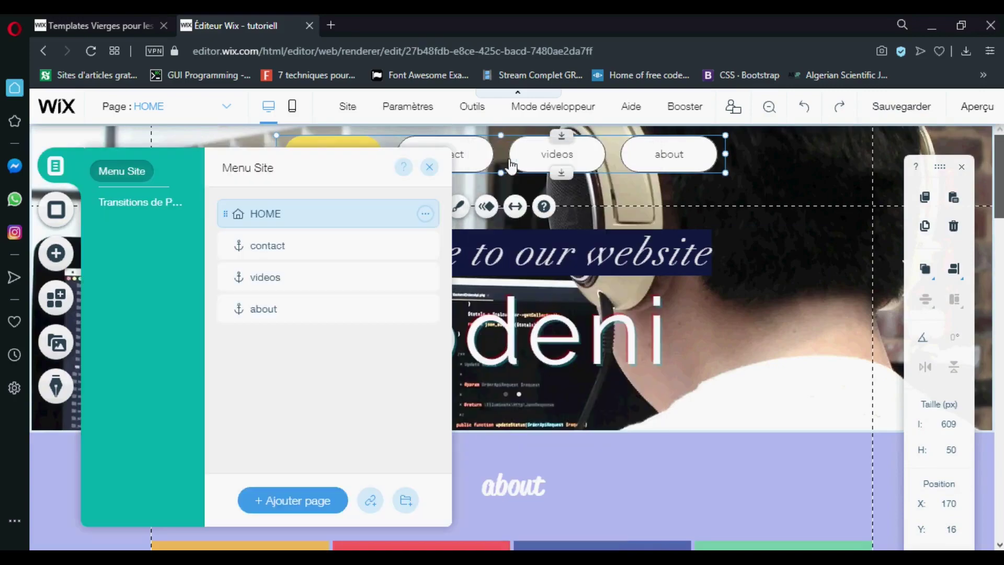
right_click(426, 164)
click(314, 207)
click(430, 166)
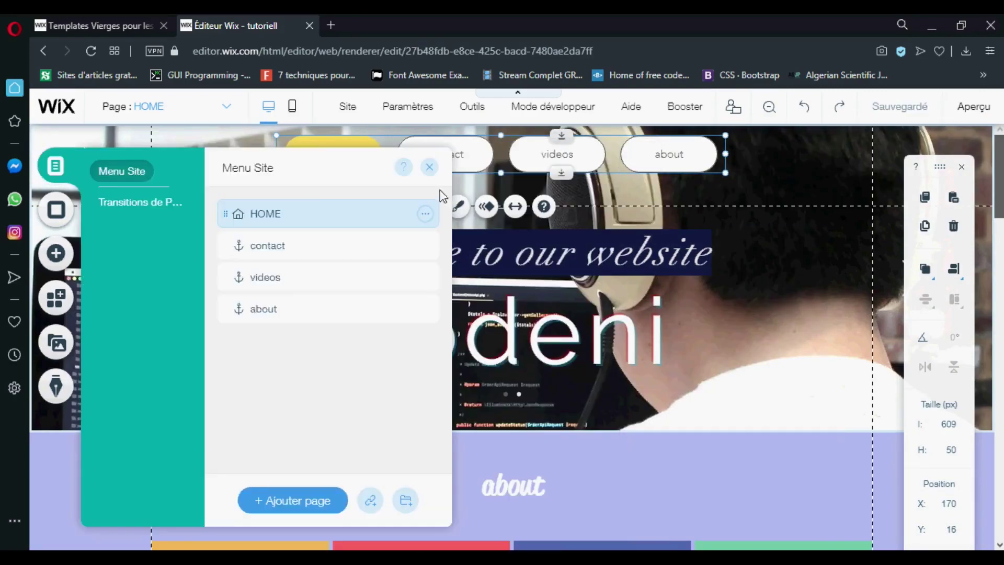
- Customize the horizontal menu's design, giving its clicked state a dark navy background
click(458, 208)
click(837, 369)
click(925, 428)
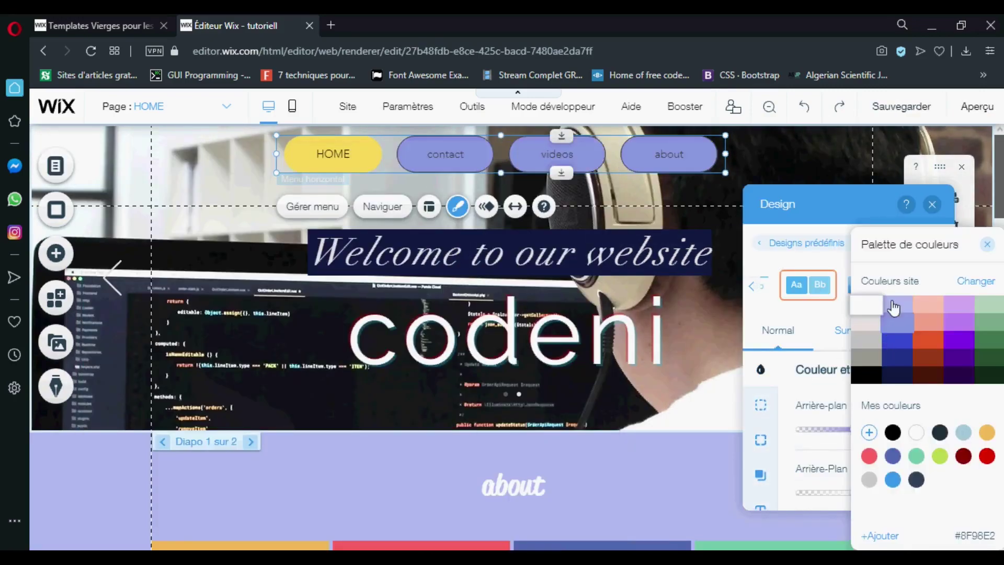
click(848, 330)
click(919, 330)
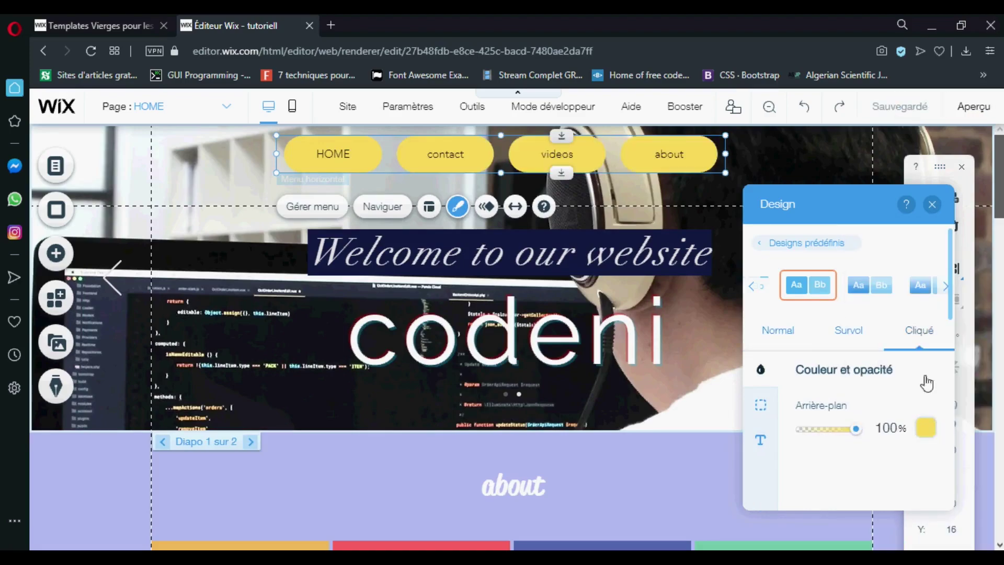
click(925, 428)
click(899, 375)
- Set the menu buttons' normal-state background to dark slate blue from the saved colours
click(778, 330)
click(926, 428)
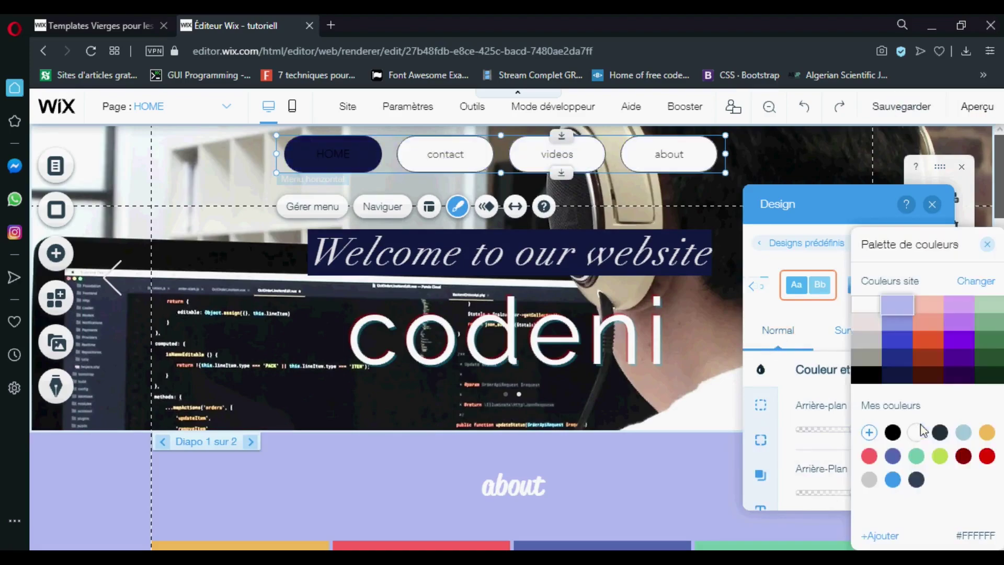
click(916, 479)
click(838, 386)
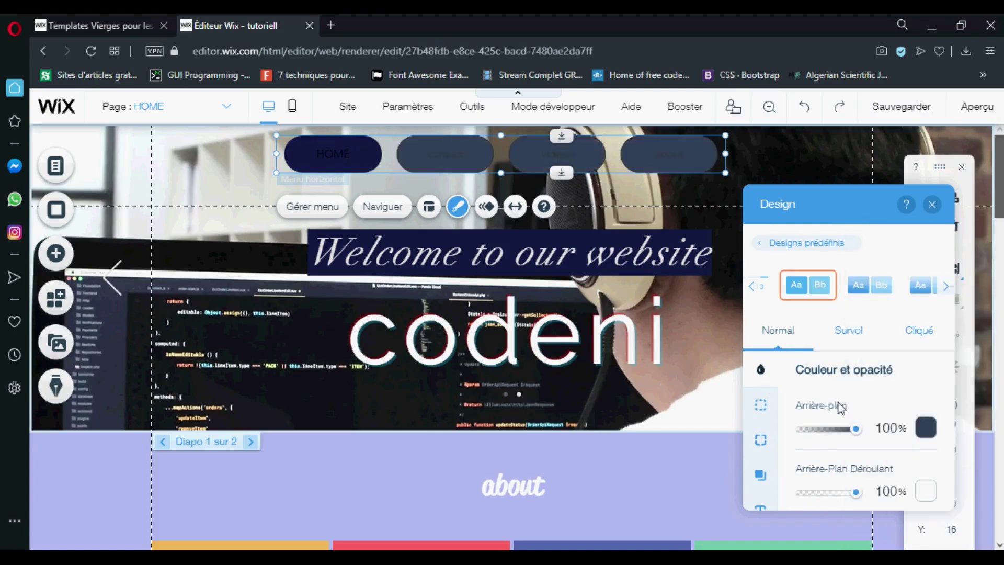
- Set the menu's text colour to white (#FFFFFF) for both the normal and clicked states
click(763, 504)
click(930, 412)
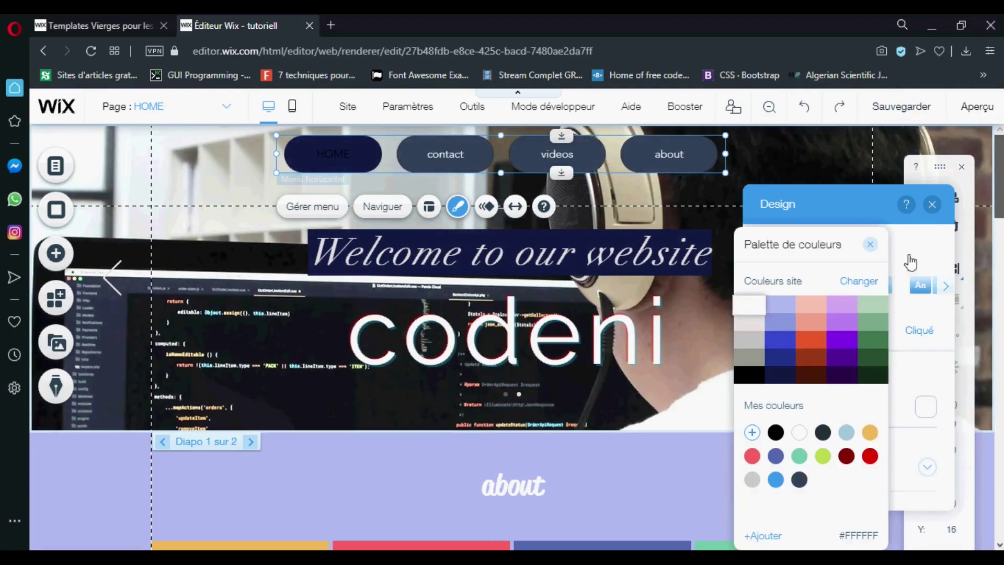
click(870, 245)
click(918, 330)
click(926, 407)
click(750, 305)
click(871, 245)
click(932, 204)
- Save the site and dismiss the publishing suggestion
click(909, 109)
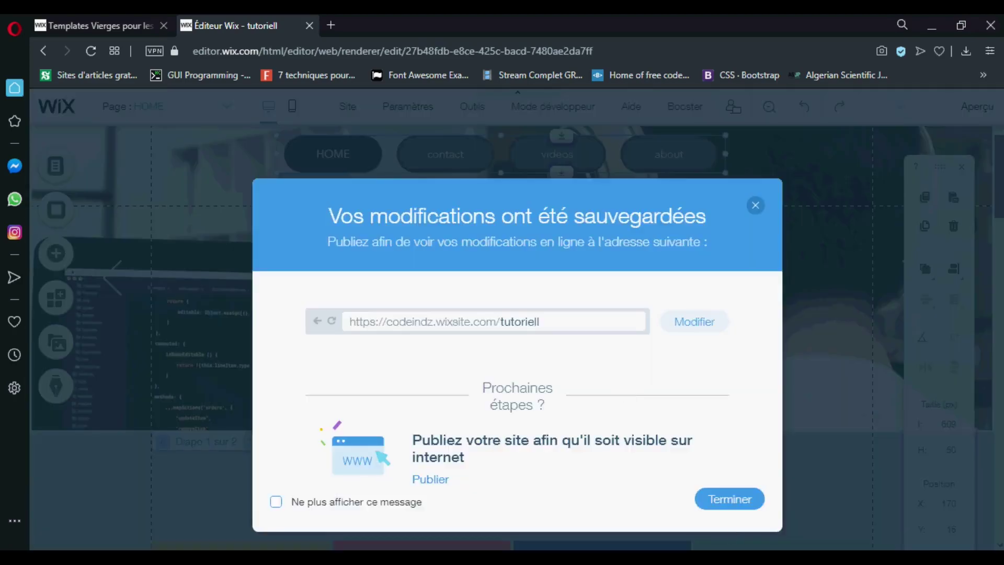
key(Escape)
- Open the desktop preview of the site and view the slideshow and menu at the top of the page
scroll(512, 314, down, 5)
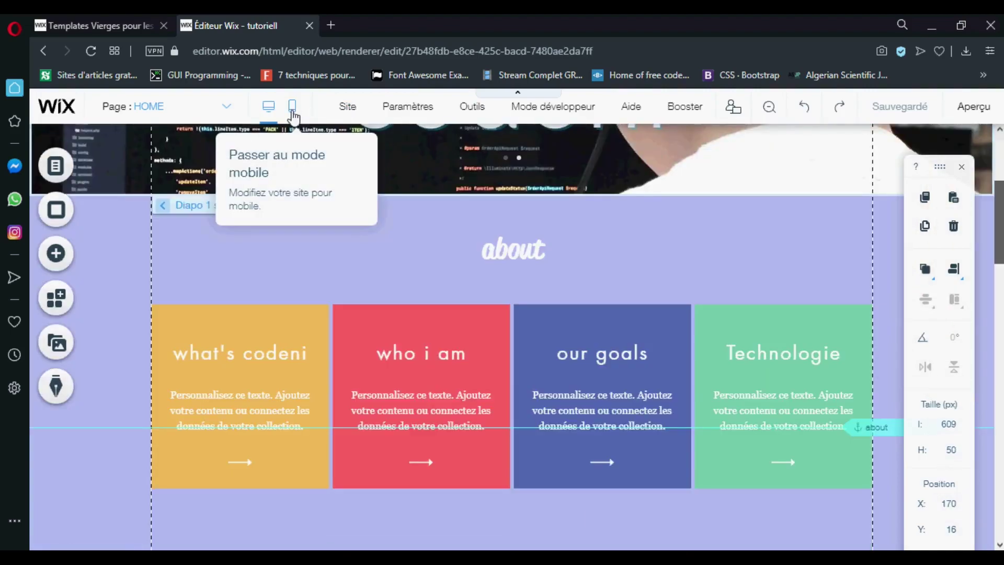
click(973, 106)
scroll(791, 314, up, 5)
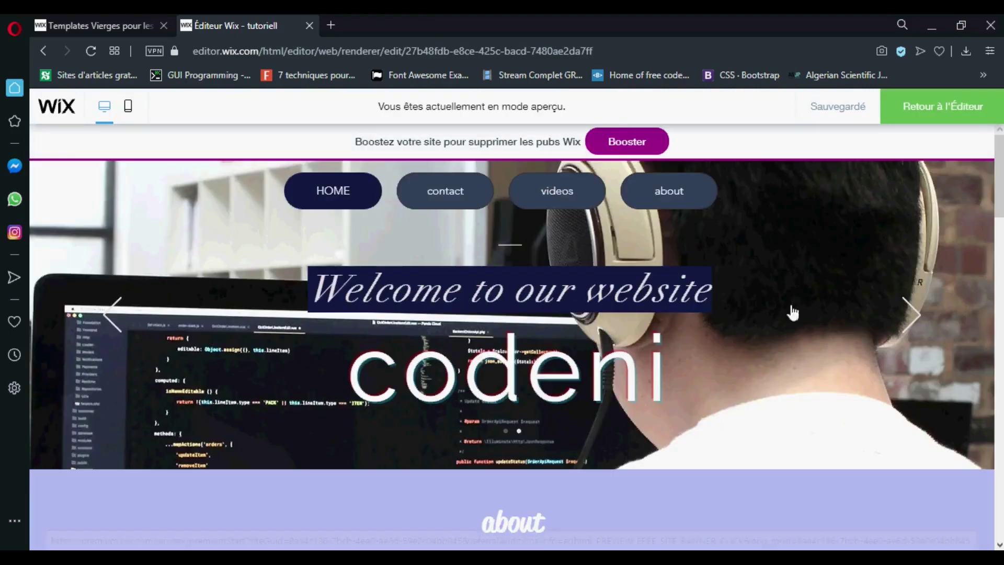